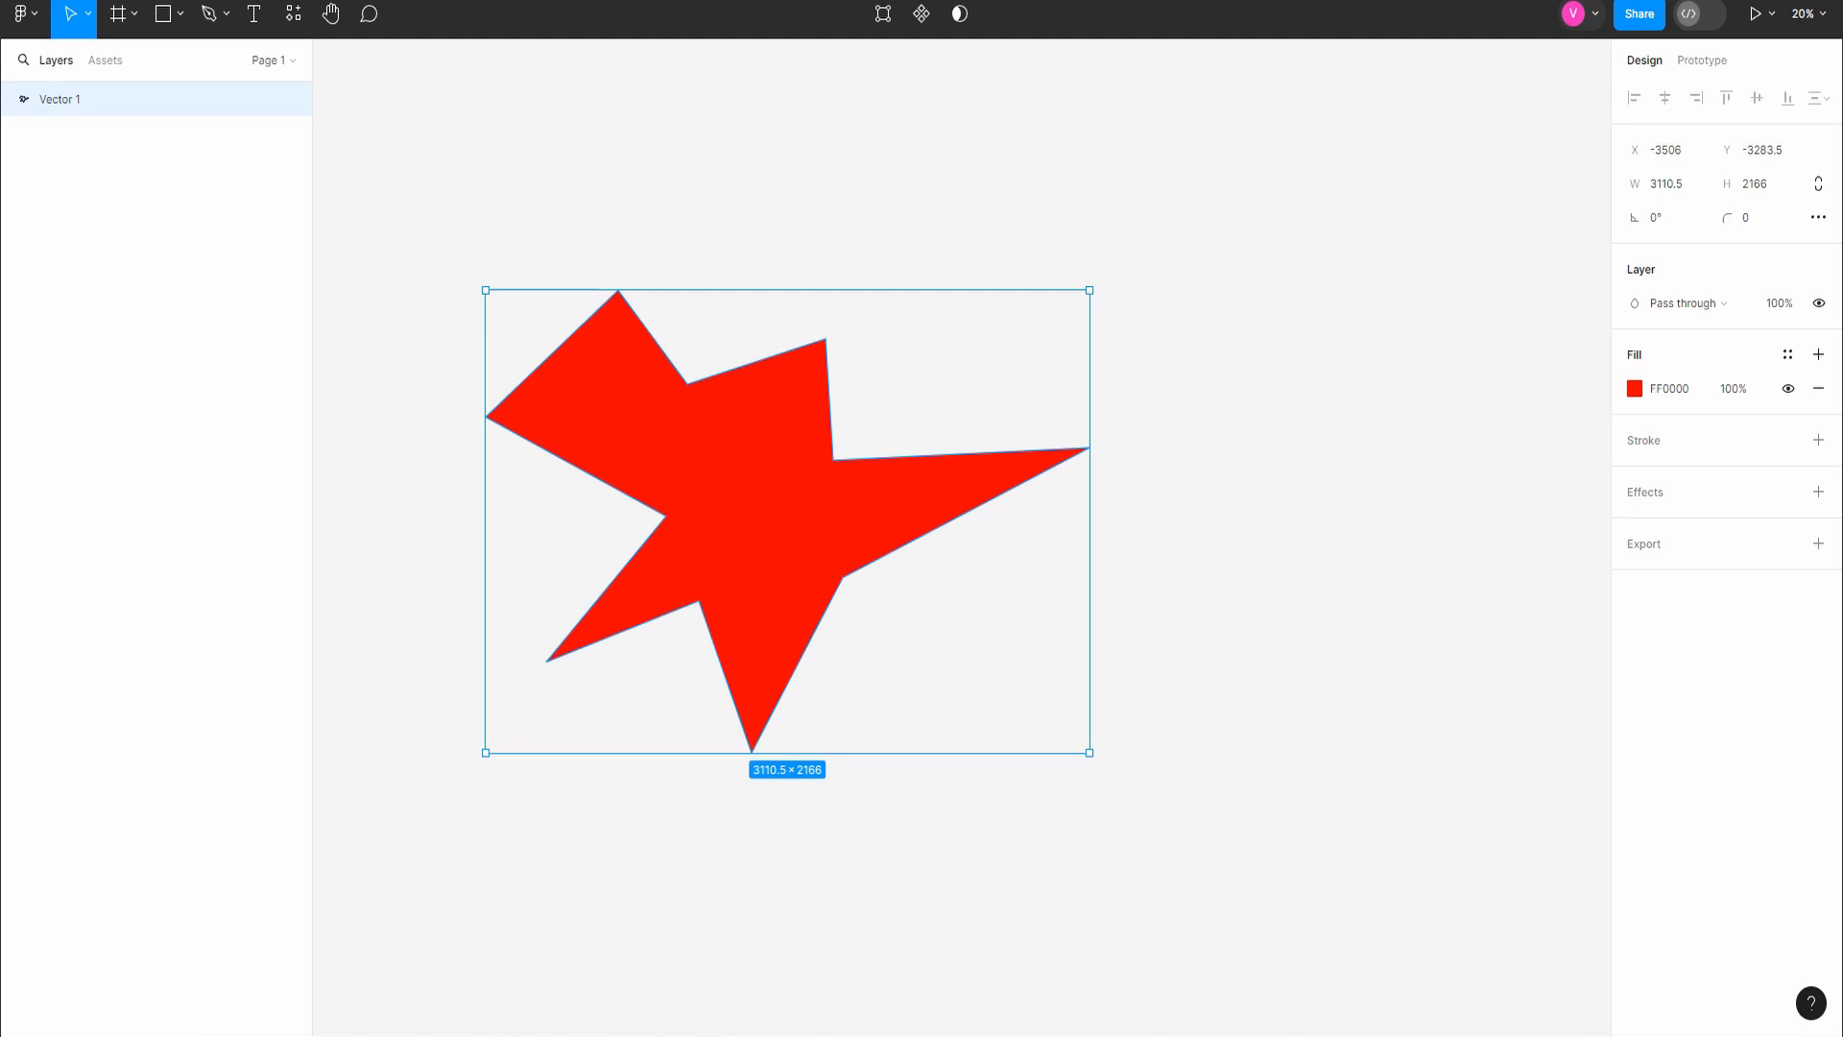
Step: Duplicate the red vector shape, place the copy below the original and flip it horizontally
key(Escape)
click(156, 99)
key(ctrl+d)
drag(787, 521, 830, 866)
key(shift+h)
Step: Change the fill of the flipped copy to yellow, FAFF00
click(1634, 388)
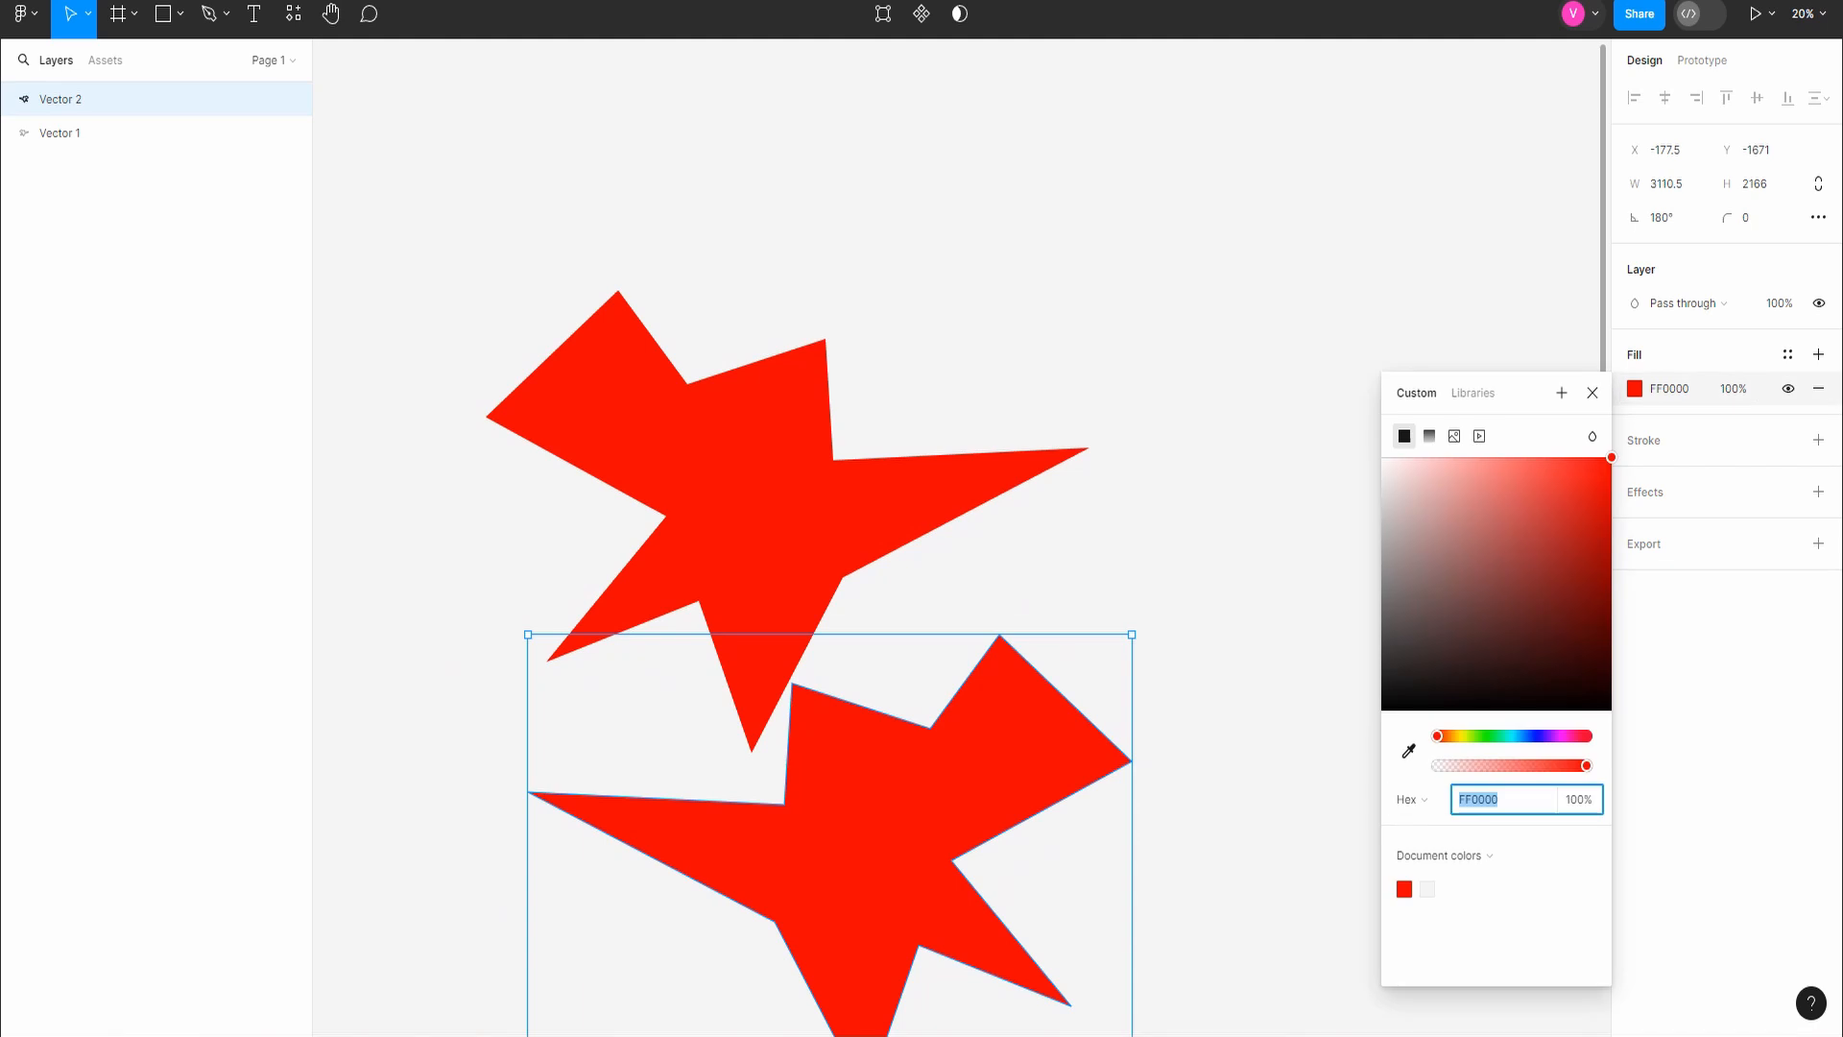
click(1461, 735)
key(Escape)
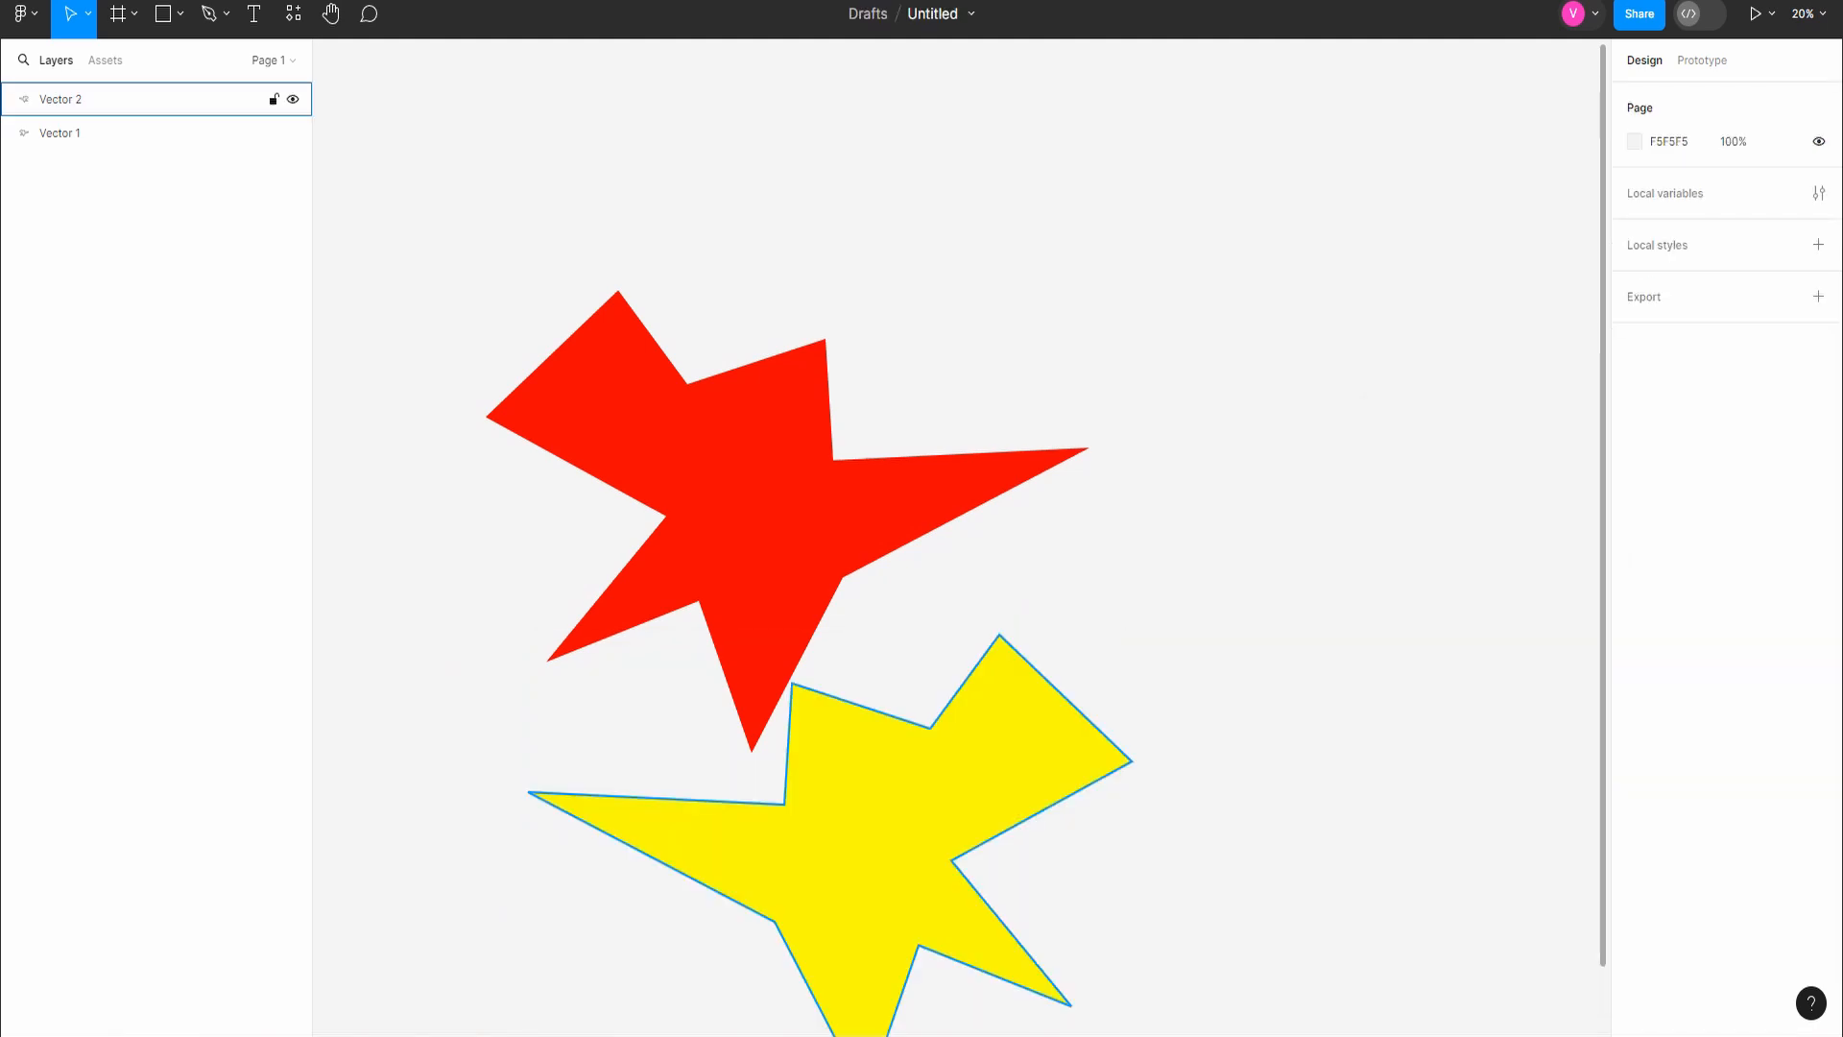
Step: Draw a jagged outline about 1686 × 1201.5 above and to the right of the red shape with the Pen tool
click(209, 14)
click(1118, 172)
click(1010, 298)
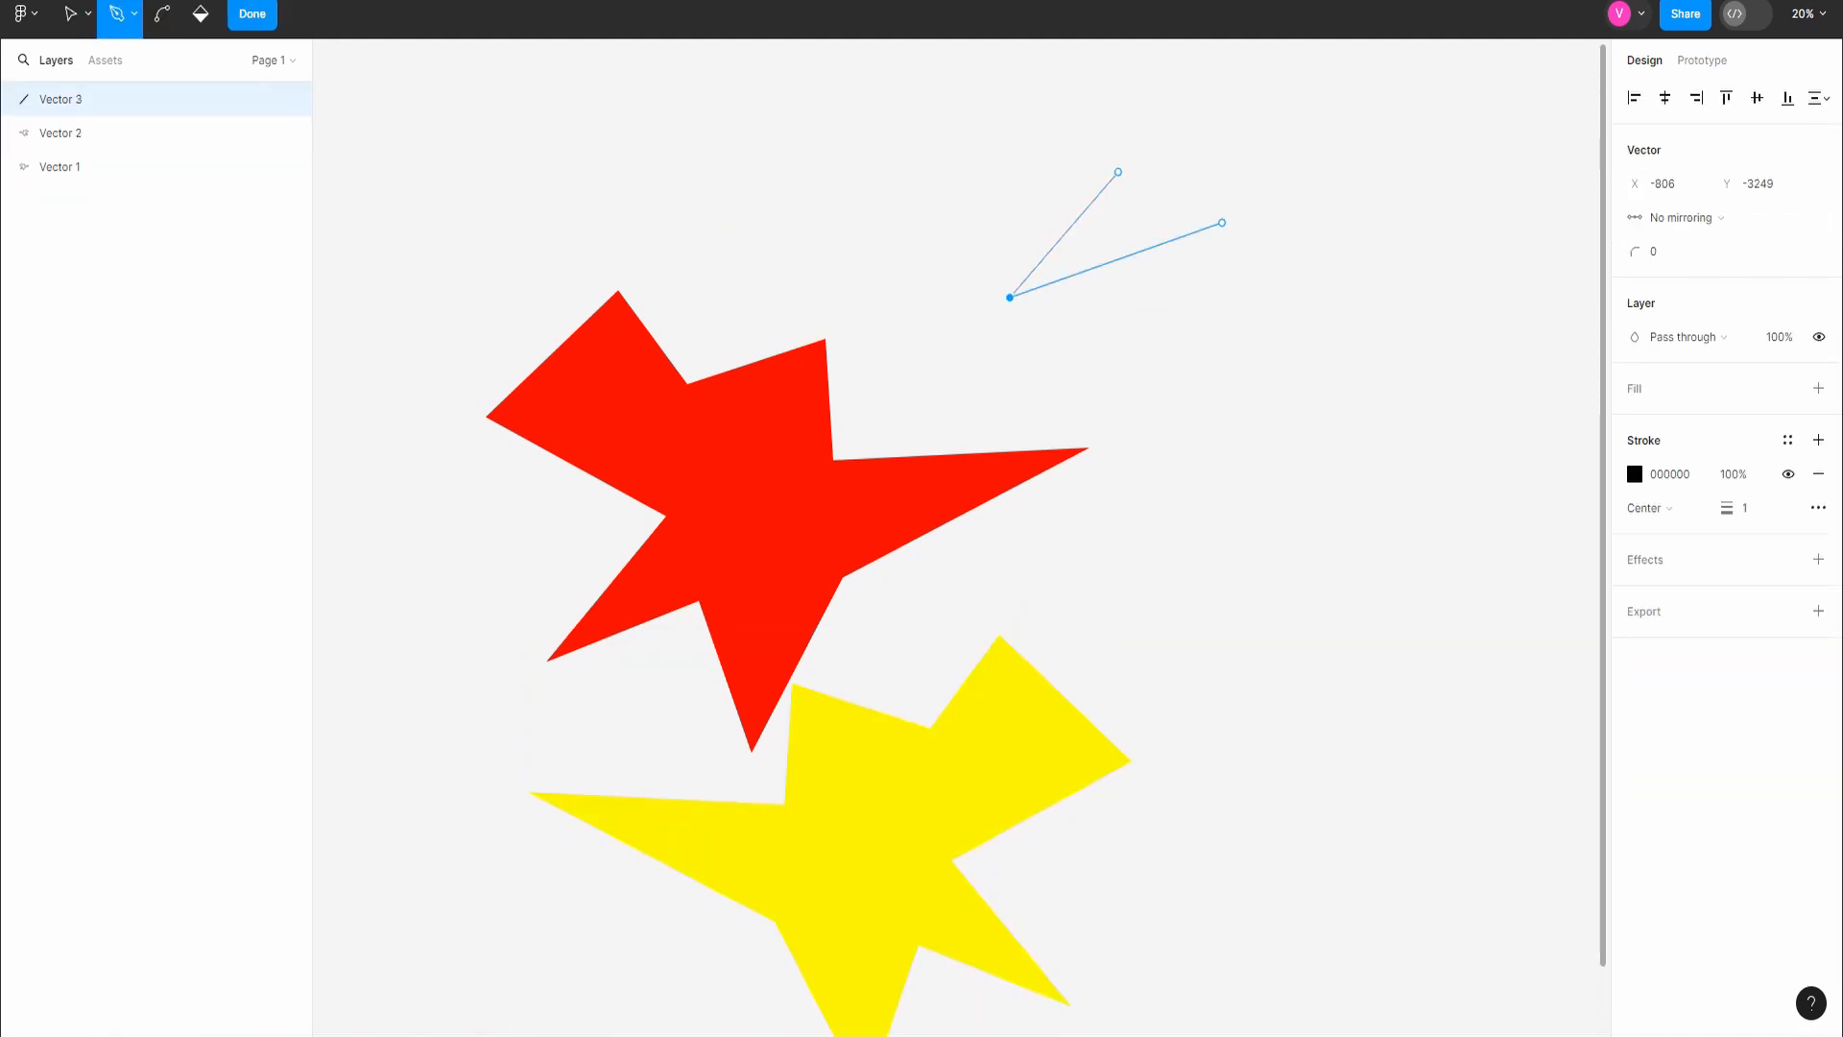
click(1222, 218)
click(1203, 346)
click(1337, 218)
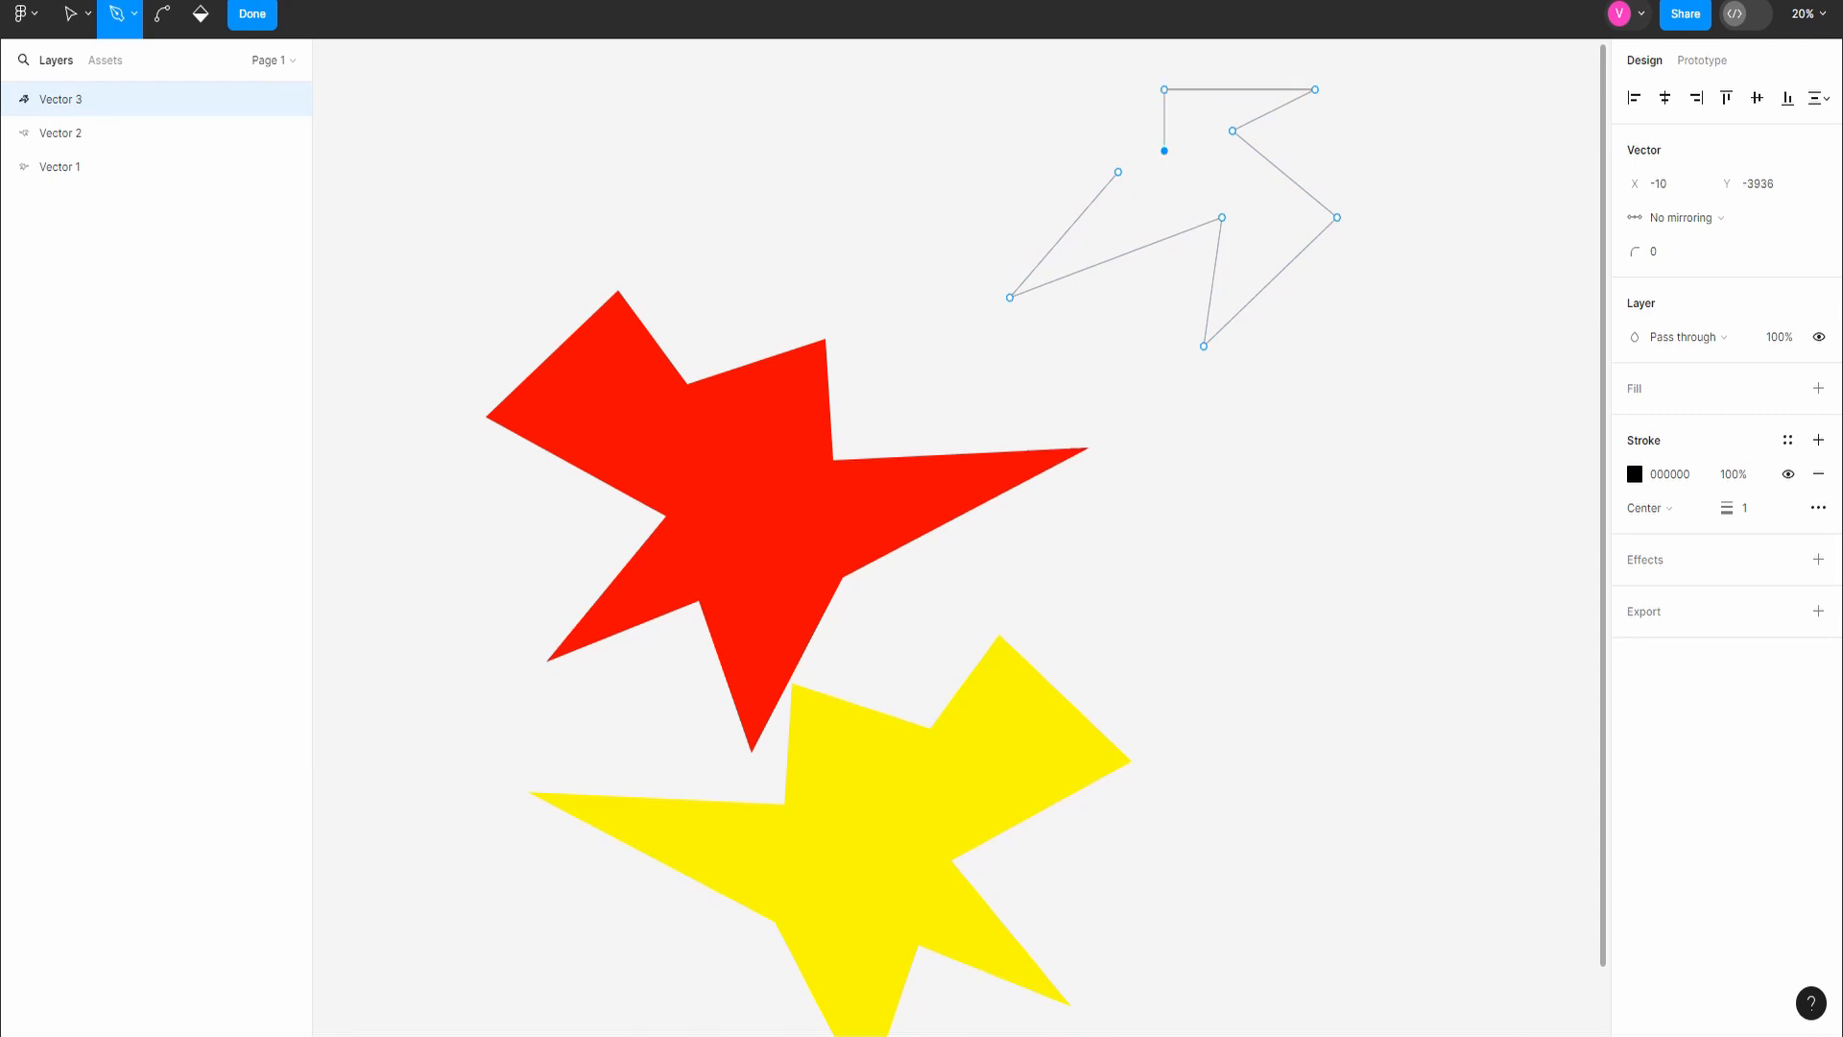
key(Escape)
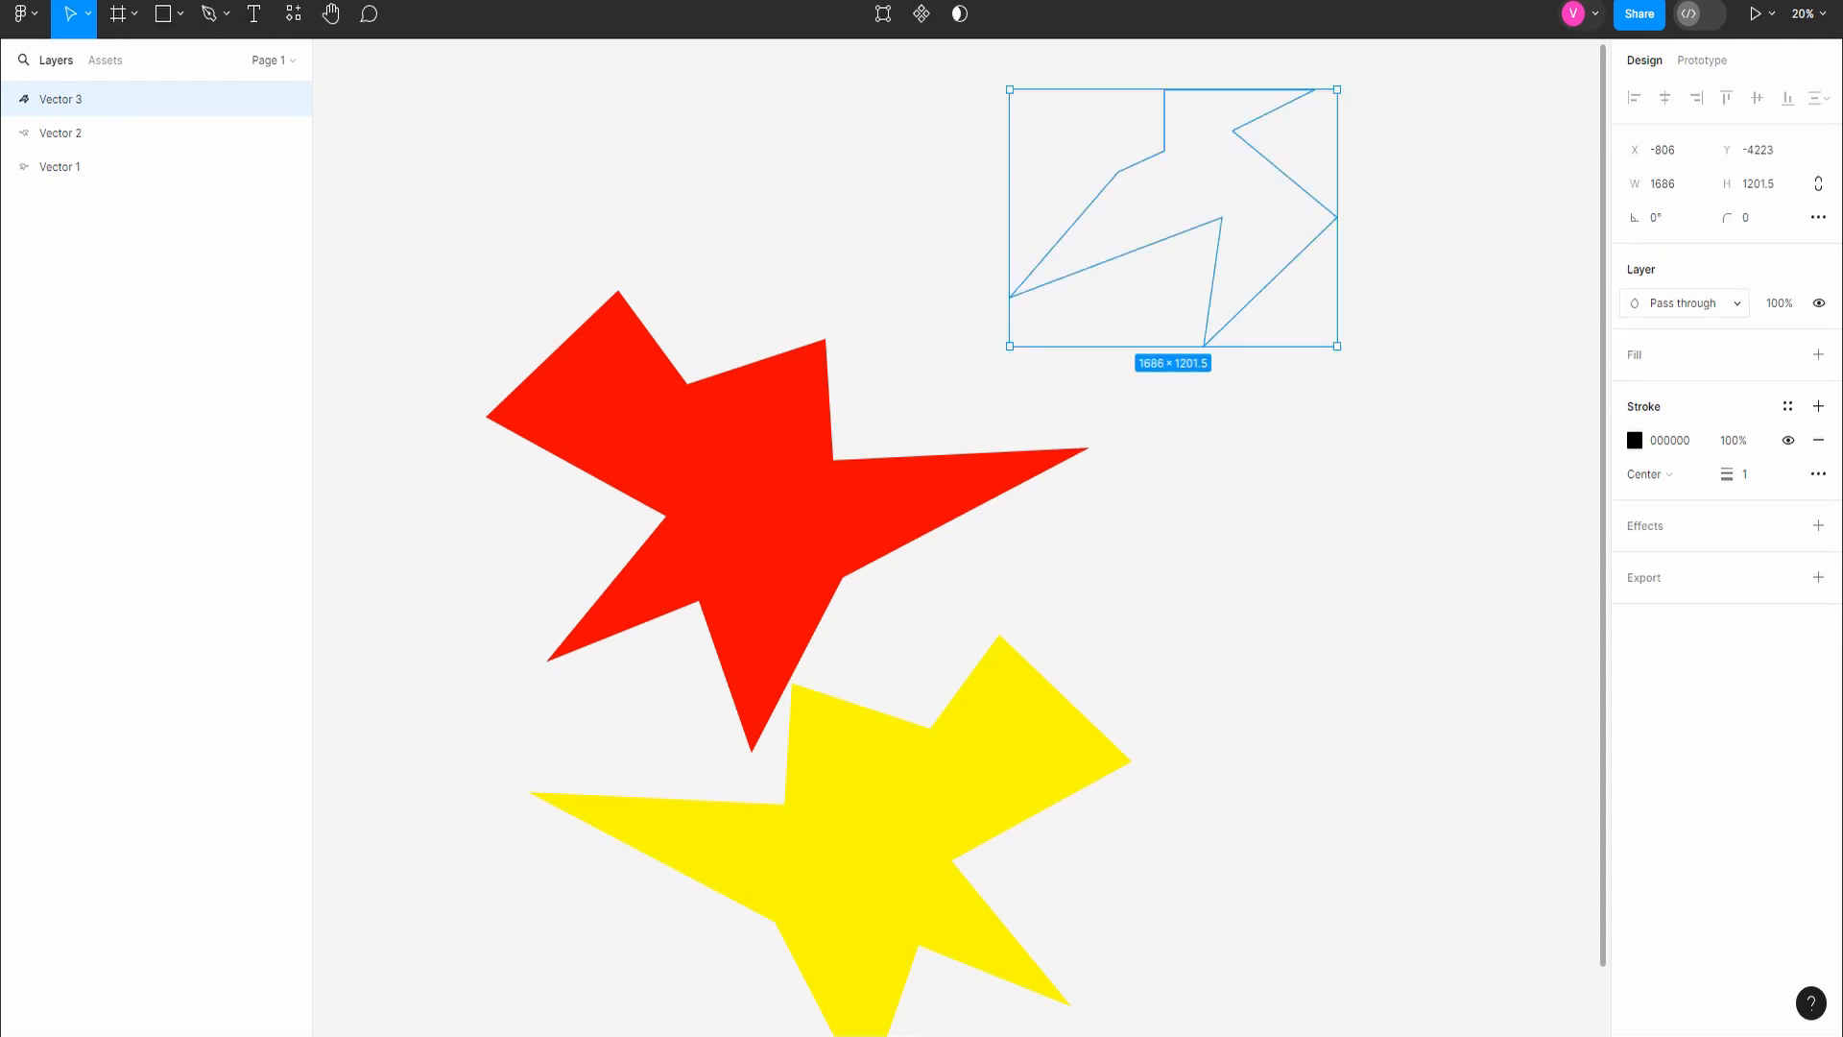
Step: Color the jagged outline green 00FF0A, swap its stroke to a fill and move the shape down beside the red one
click(1634, 439)
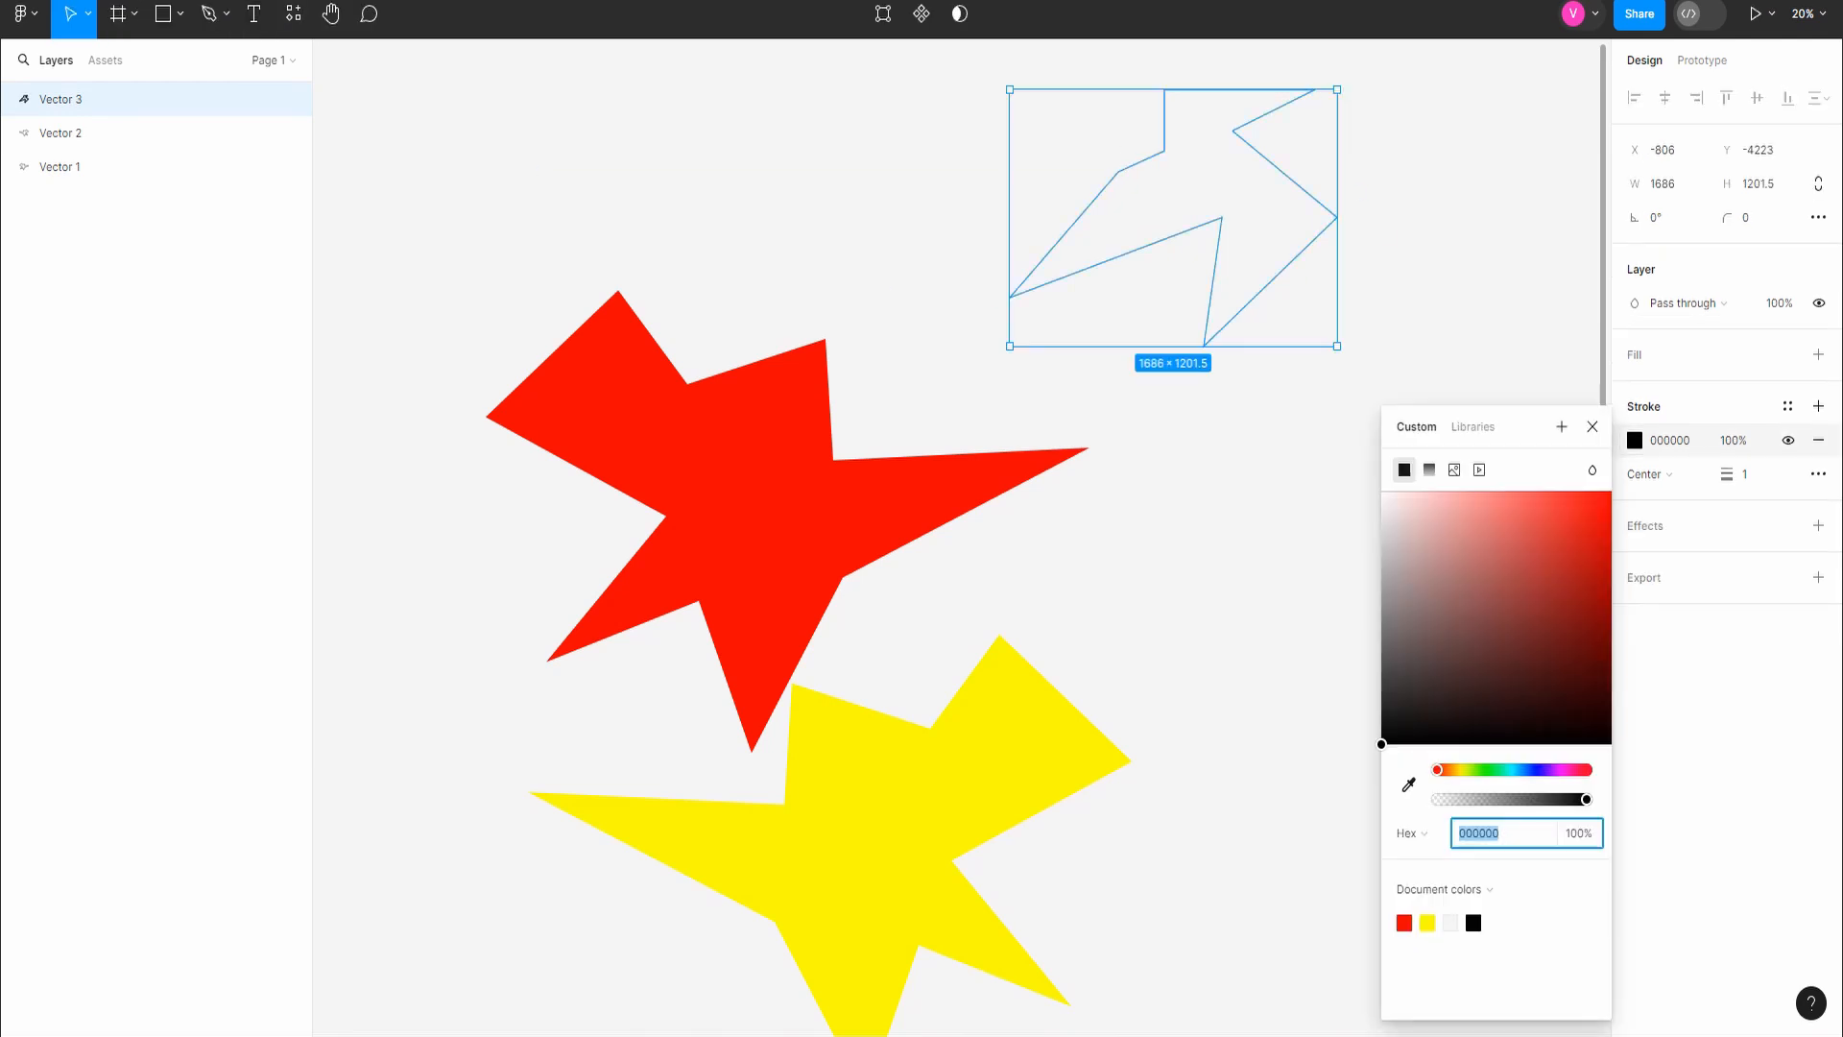
text(11FF1B)
key(Return)
click(1591, 427)
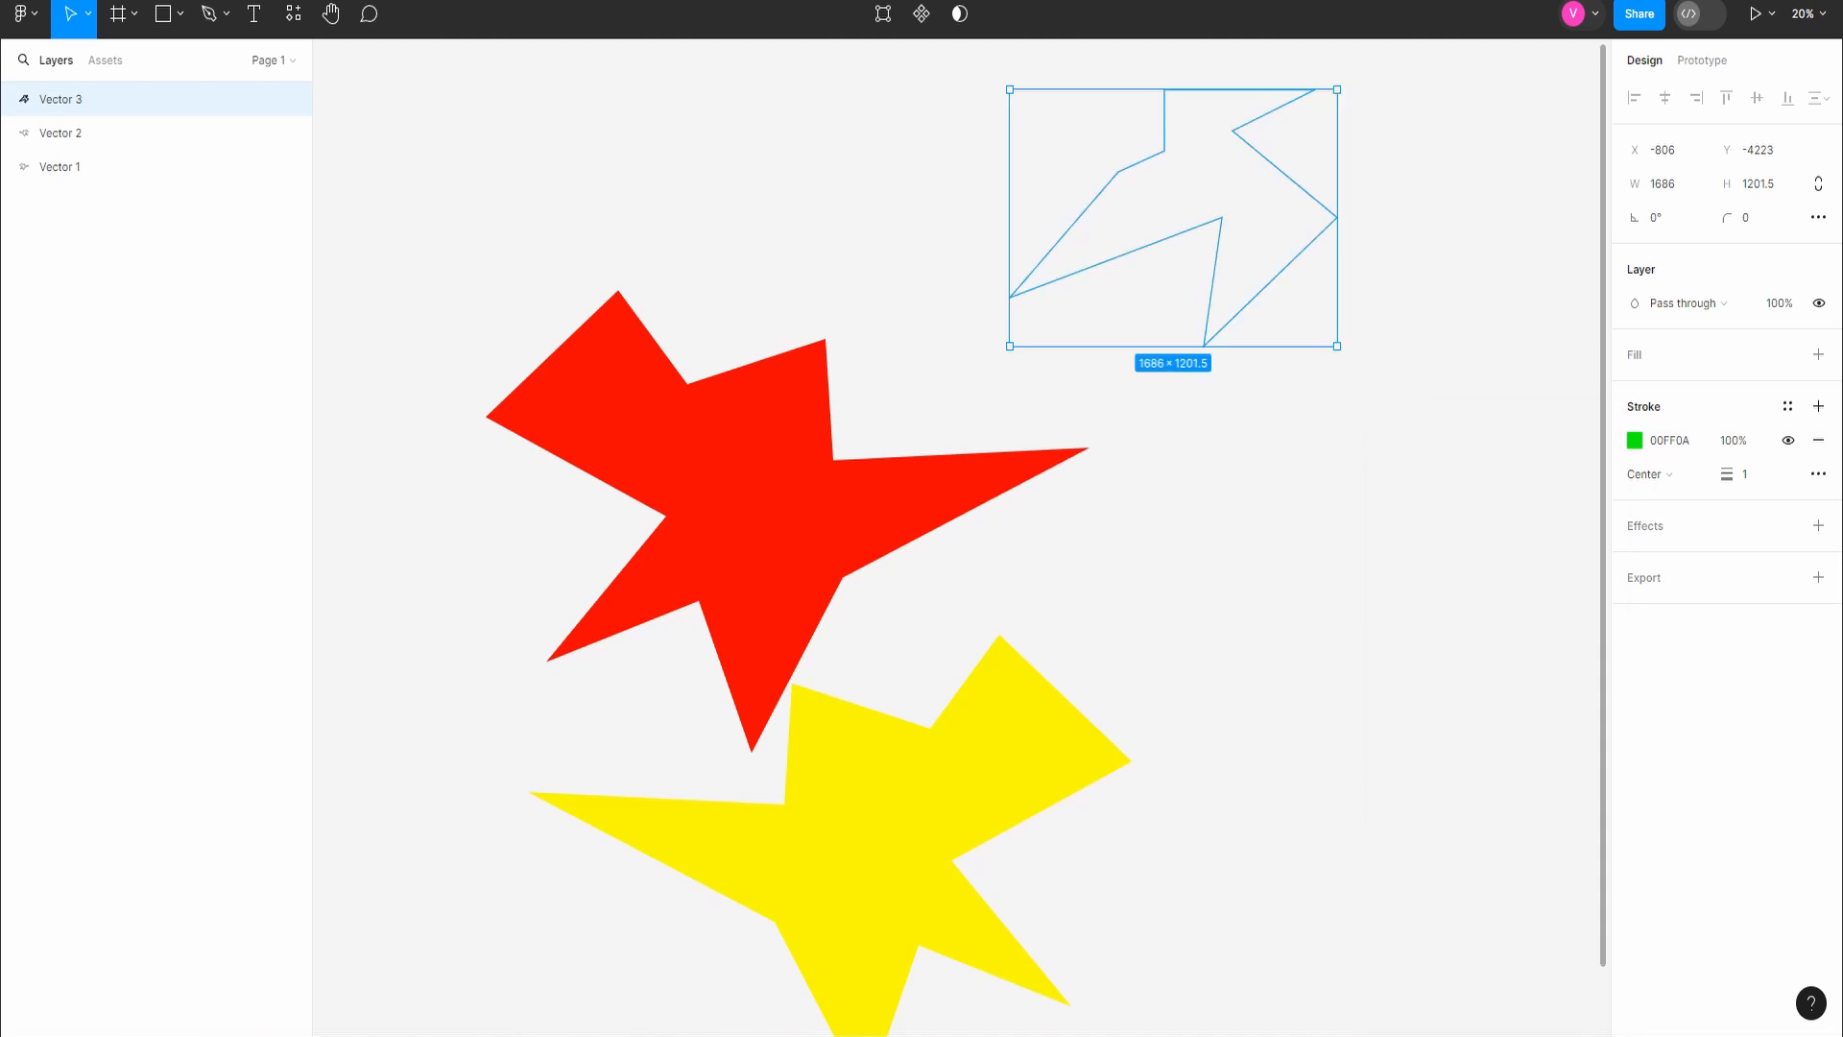
key(shift+x)
drag(1181, 192, 1190, 384)
Step: Draw a portrait frame about 3671 × 5298 on the empty canvas to the left of the shapes
scroll(1146, 521, down, 3)
scroll(1125, 525, down, 2)
key(f)
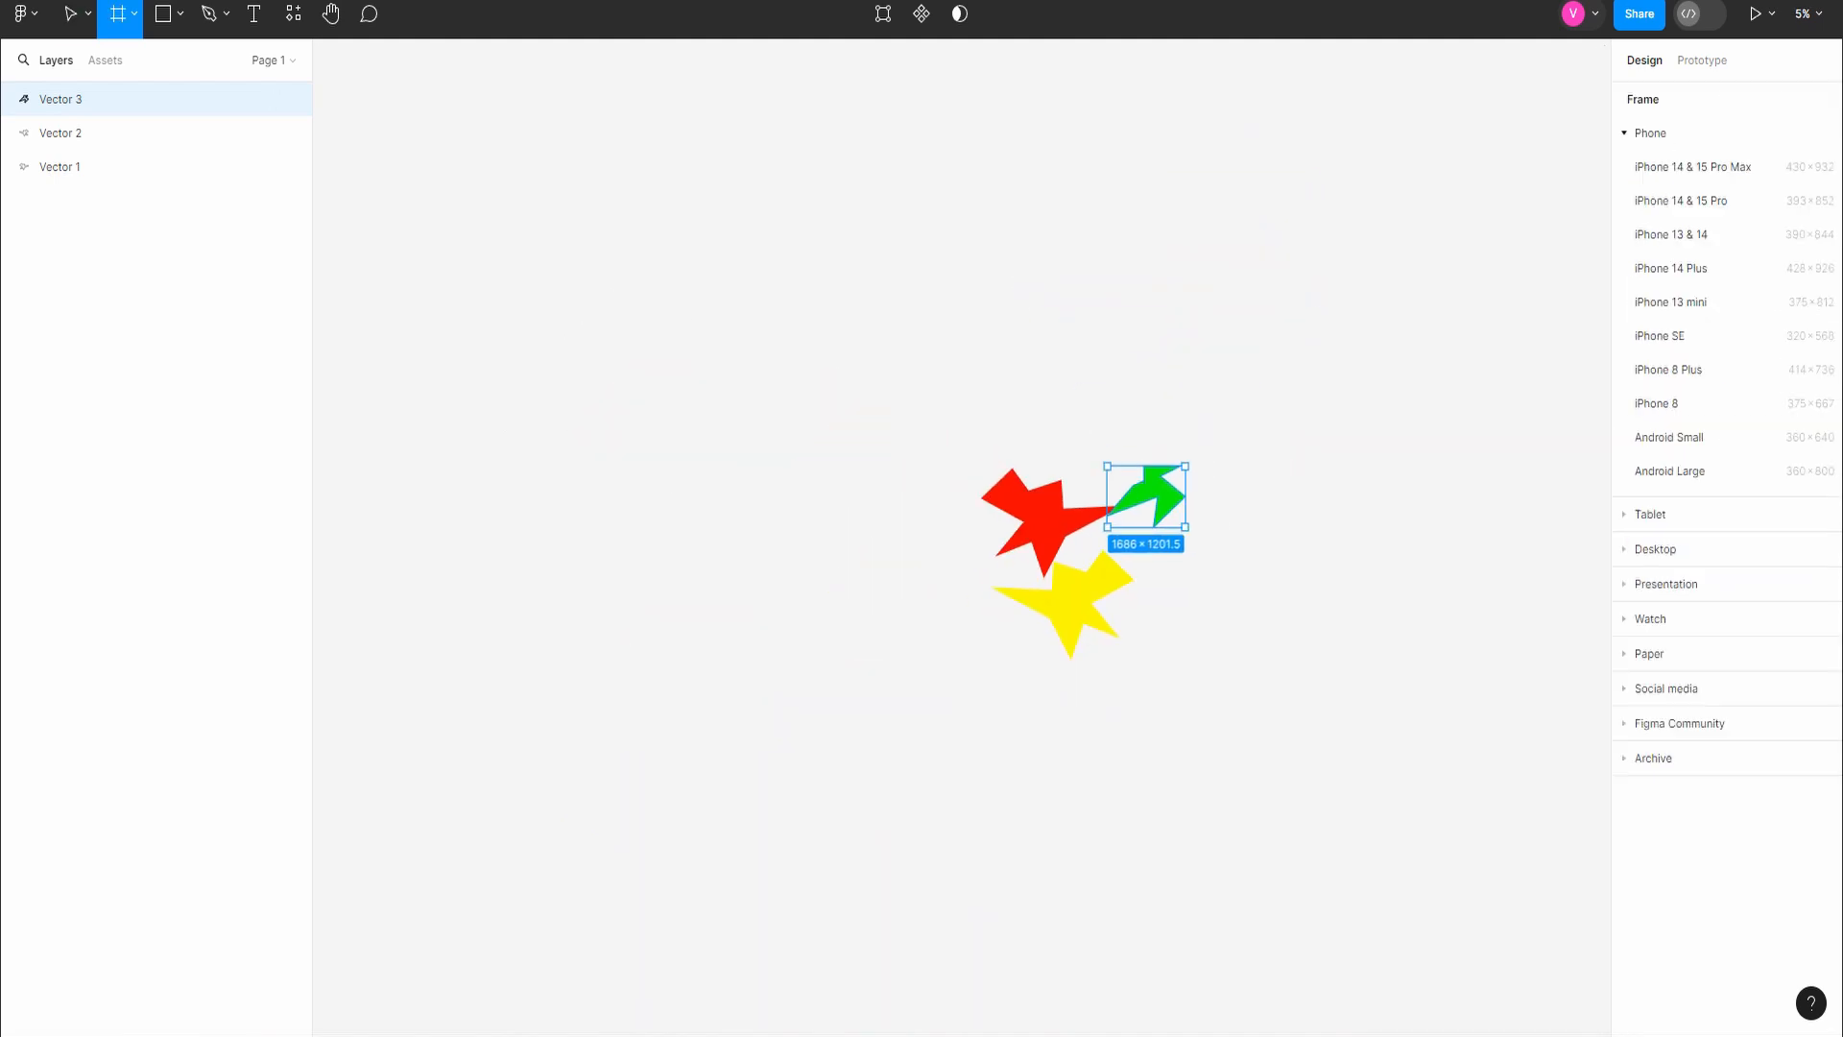
drag(787, 428, 956, 696)
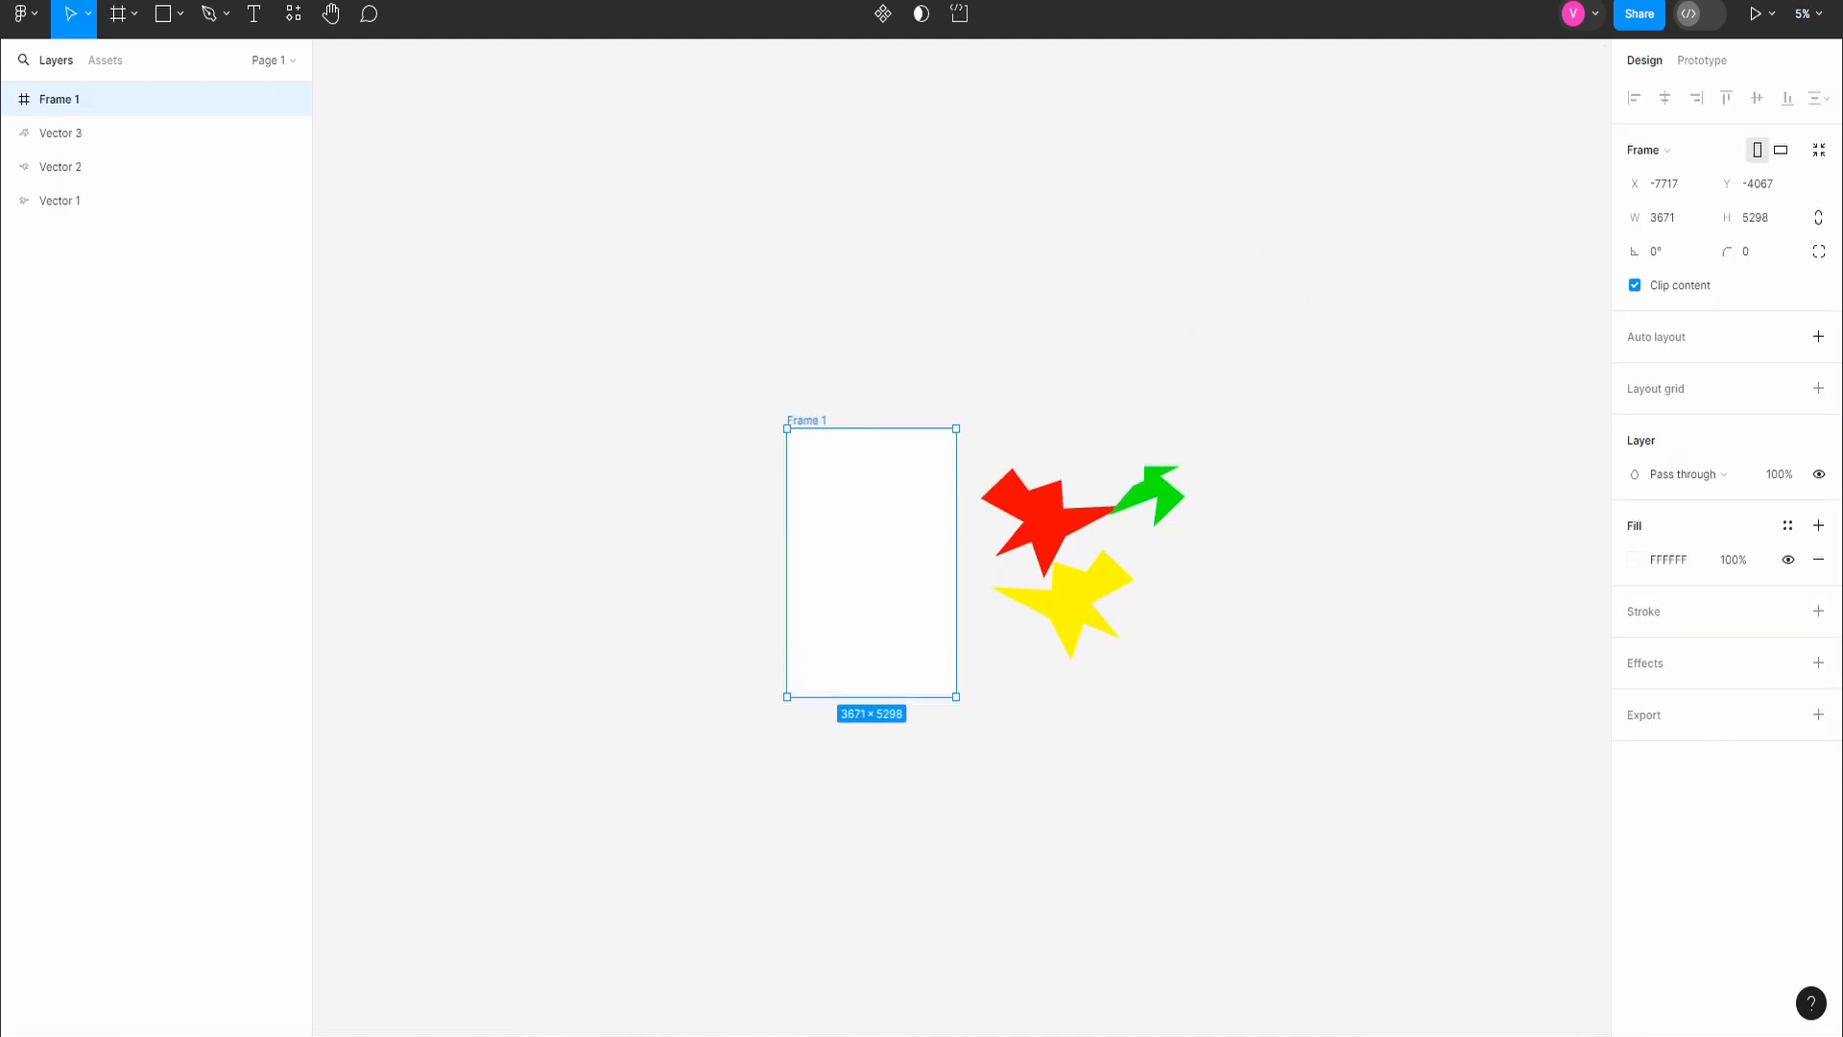
Step: Set the frame's size to 1000 wide by 500 high
click(1664, 218)
text(1000)
key(Tab)
key(Return)
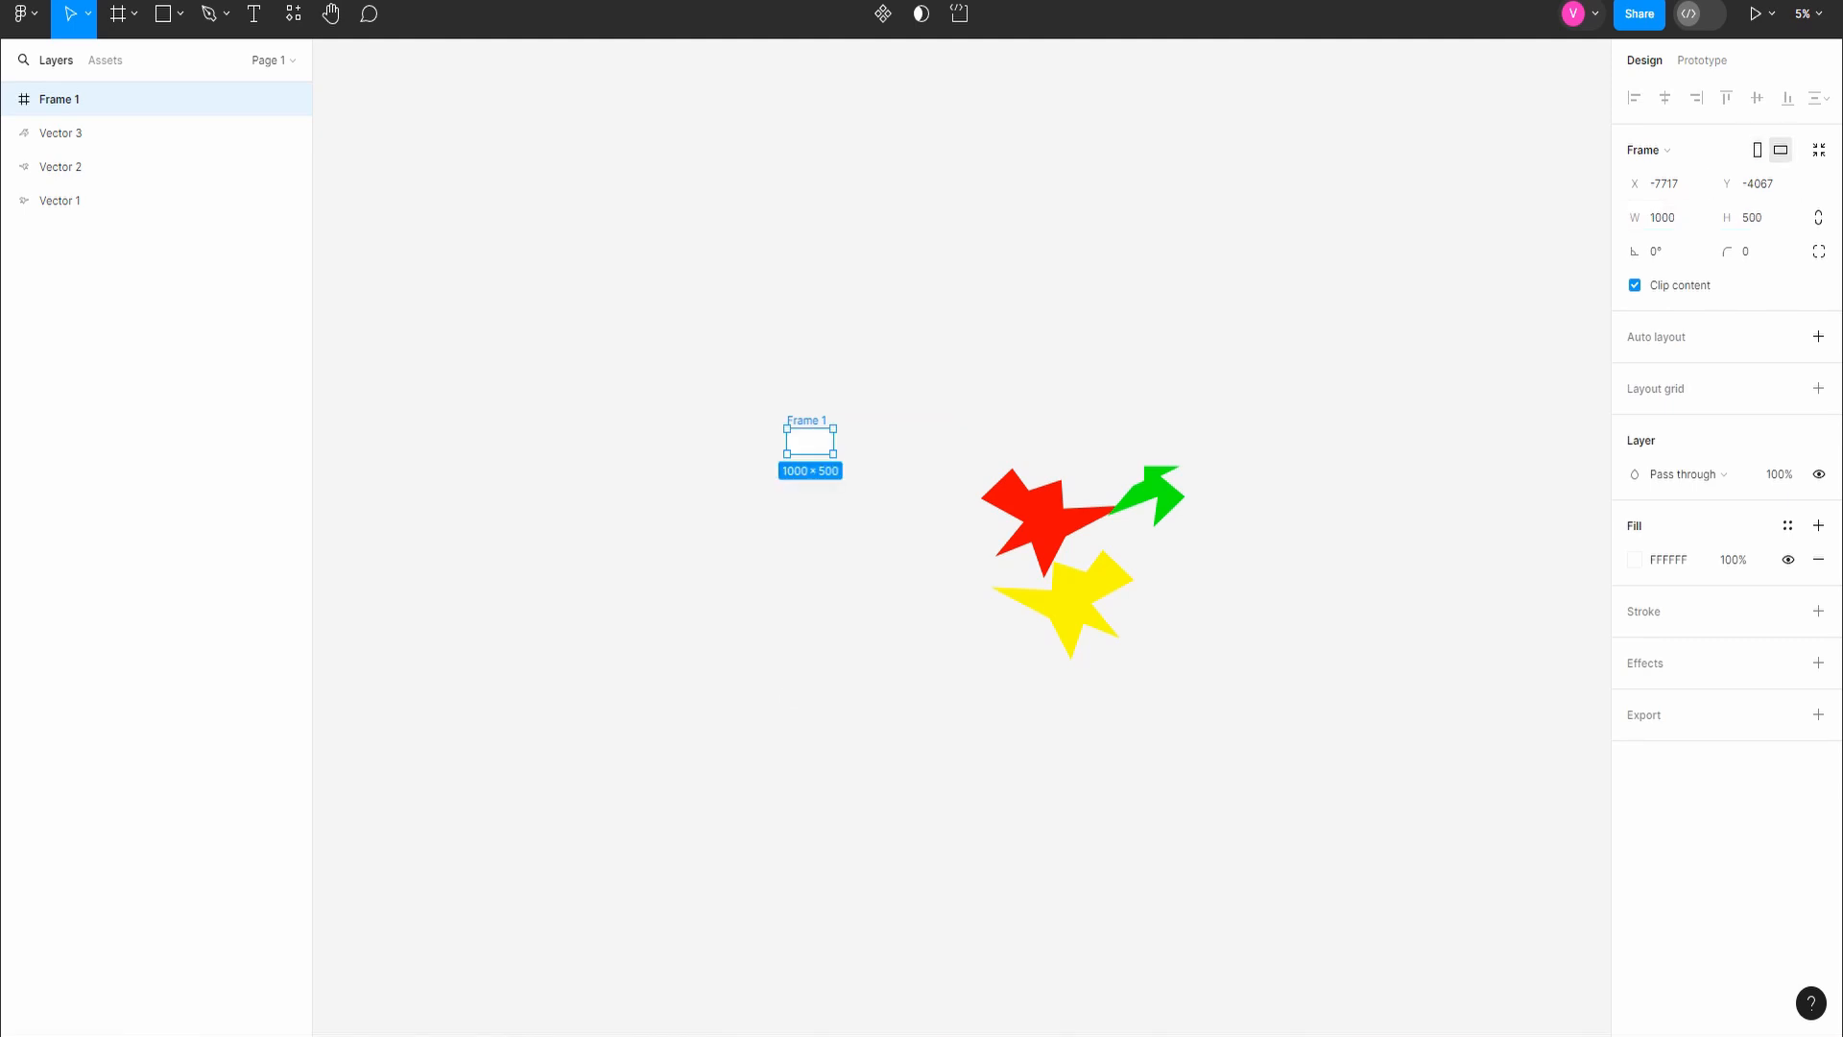
Step: Resize the frame to 500 wide by 1000 high
click(1663, 218)
key(Tab)
text(100)
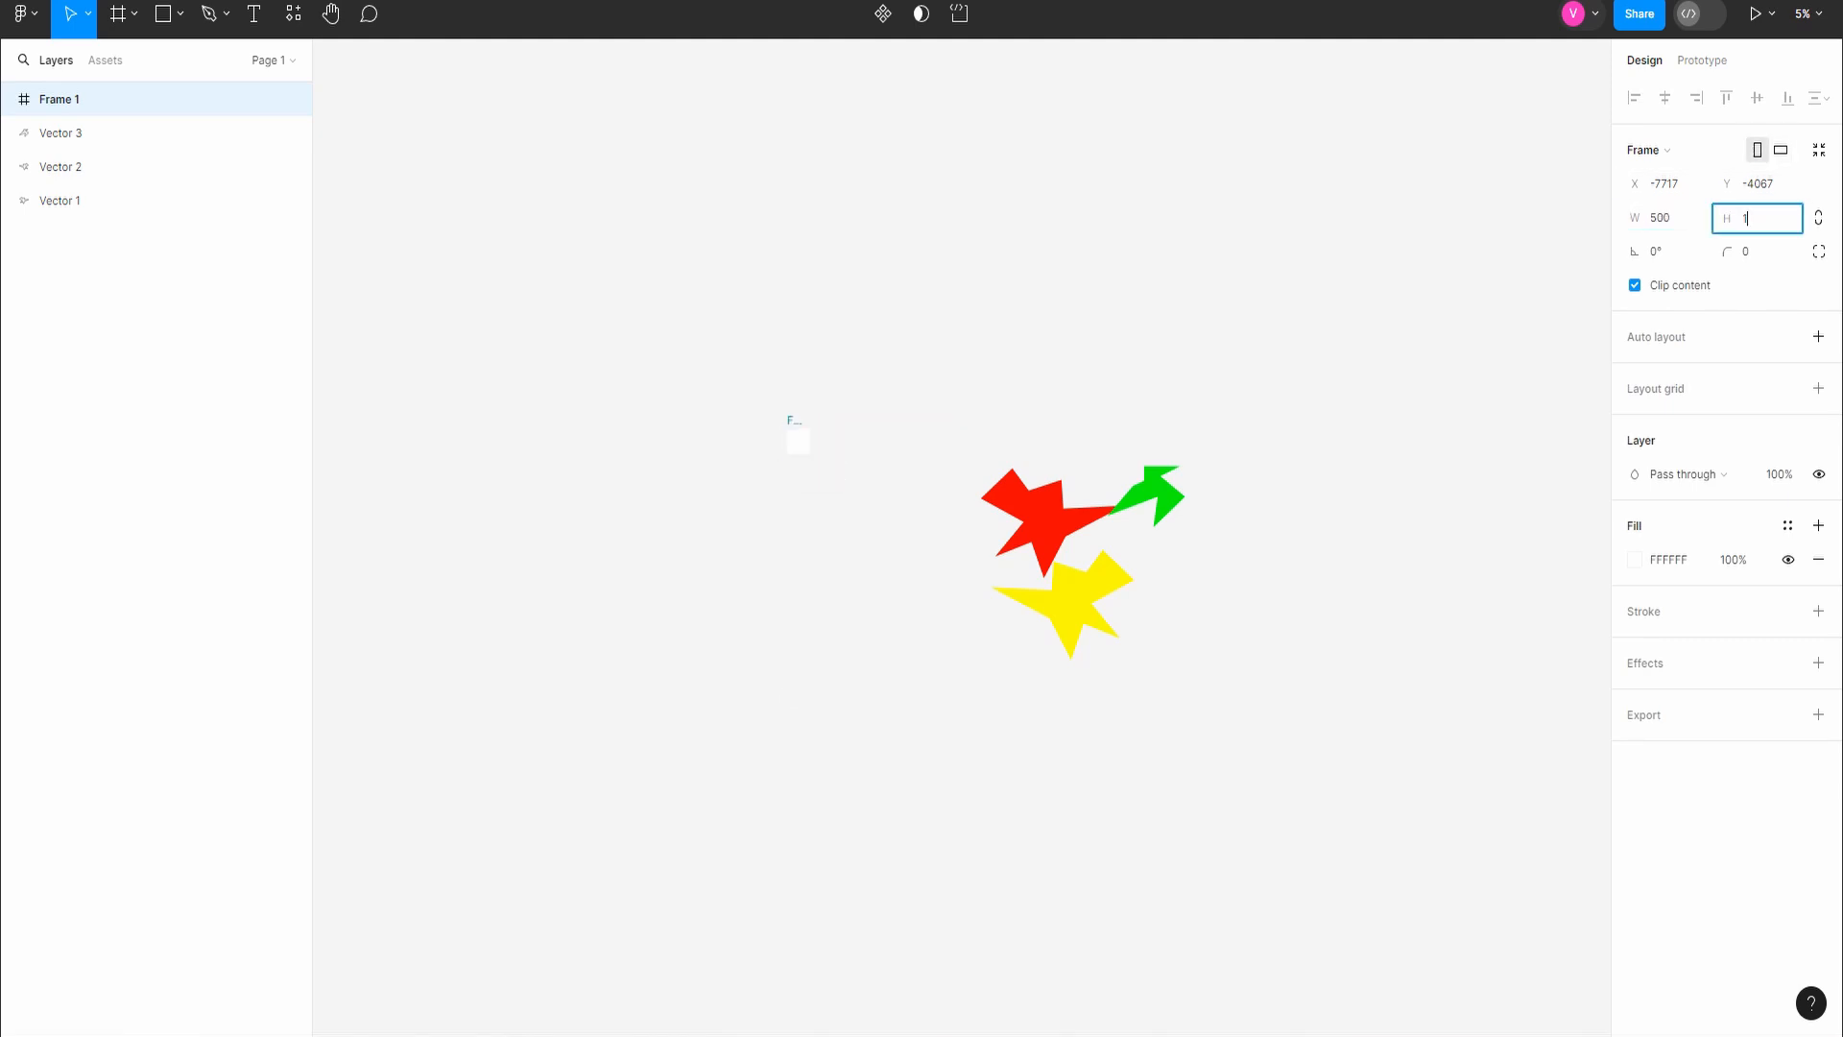
key(Return)
scroll(1031, 434, up, 3)
scroll(961, 538, left, 4)
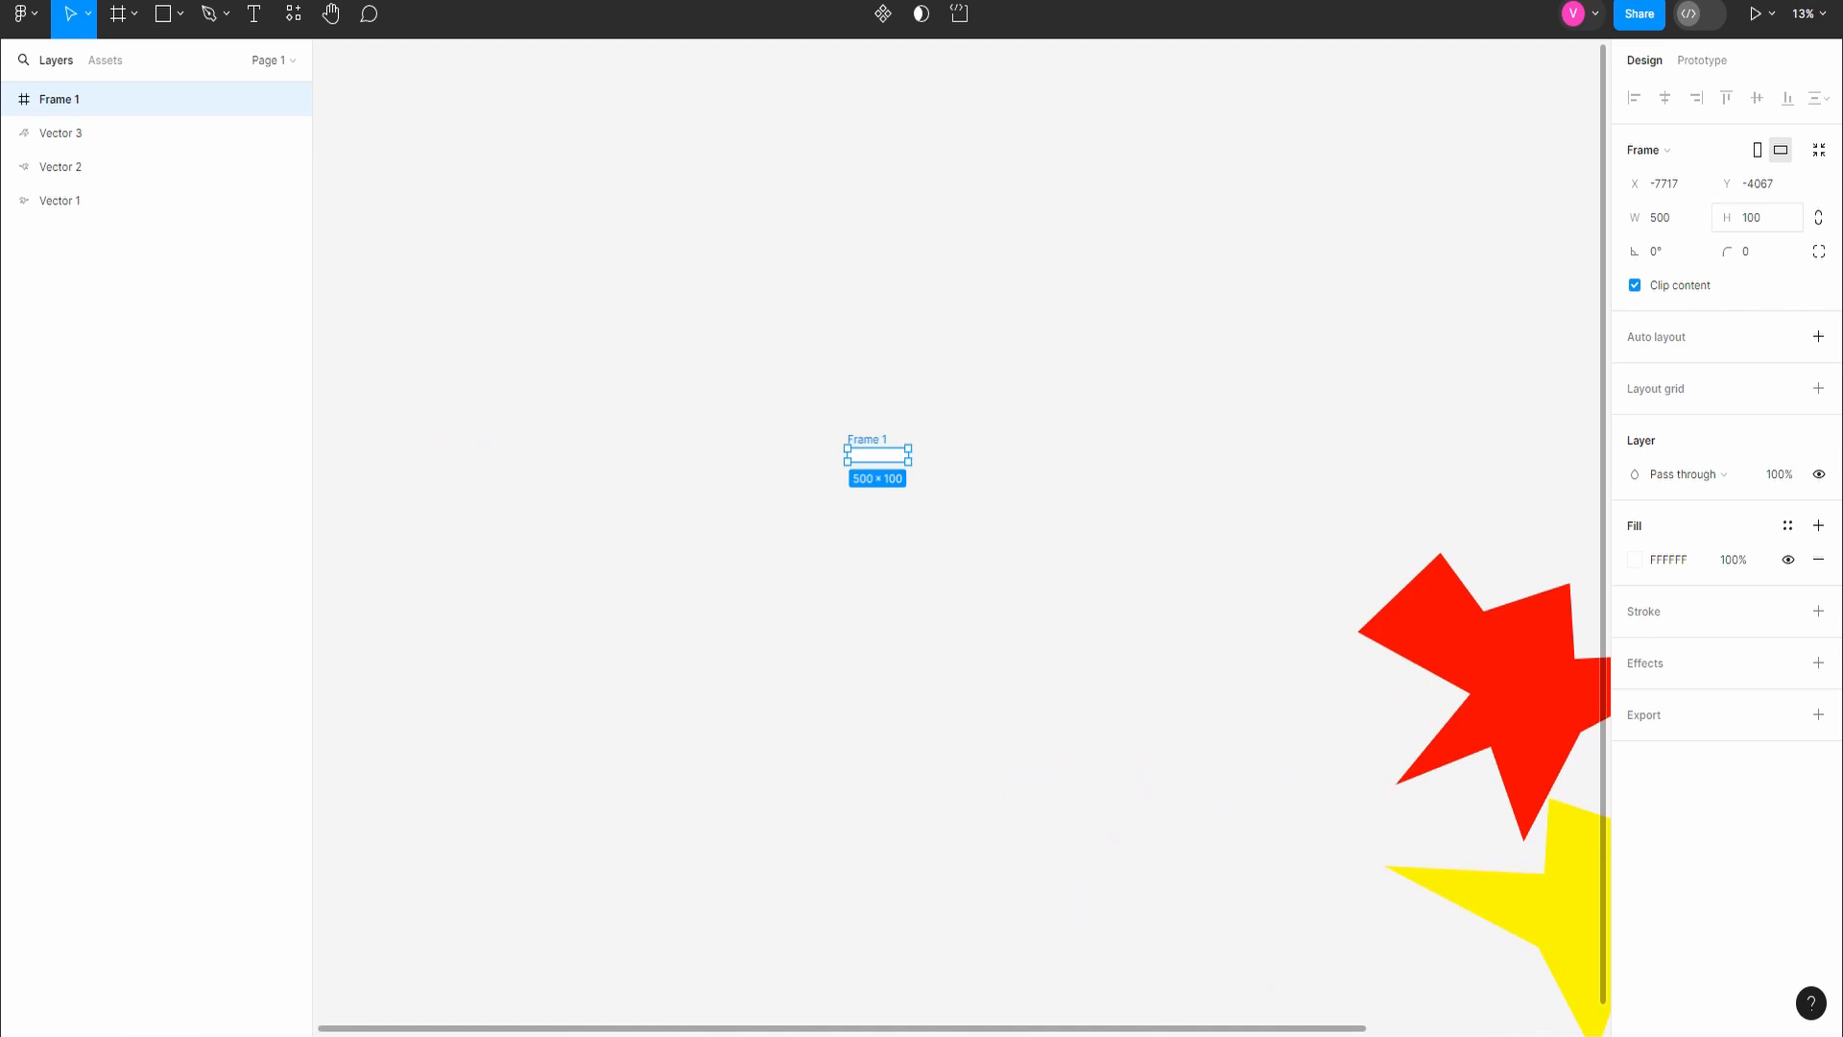
click(1756, 218)
text(0)
key(Return)
scroll(961, 537, down, 1)
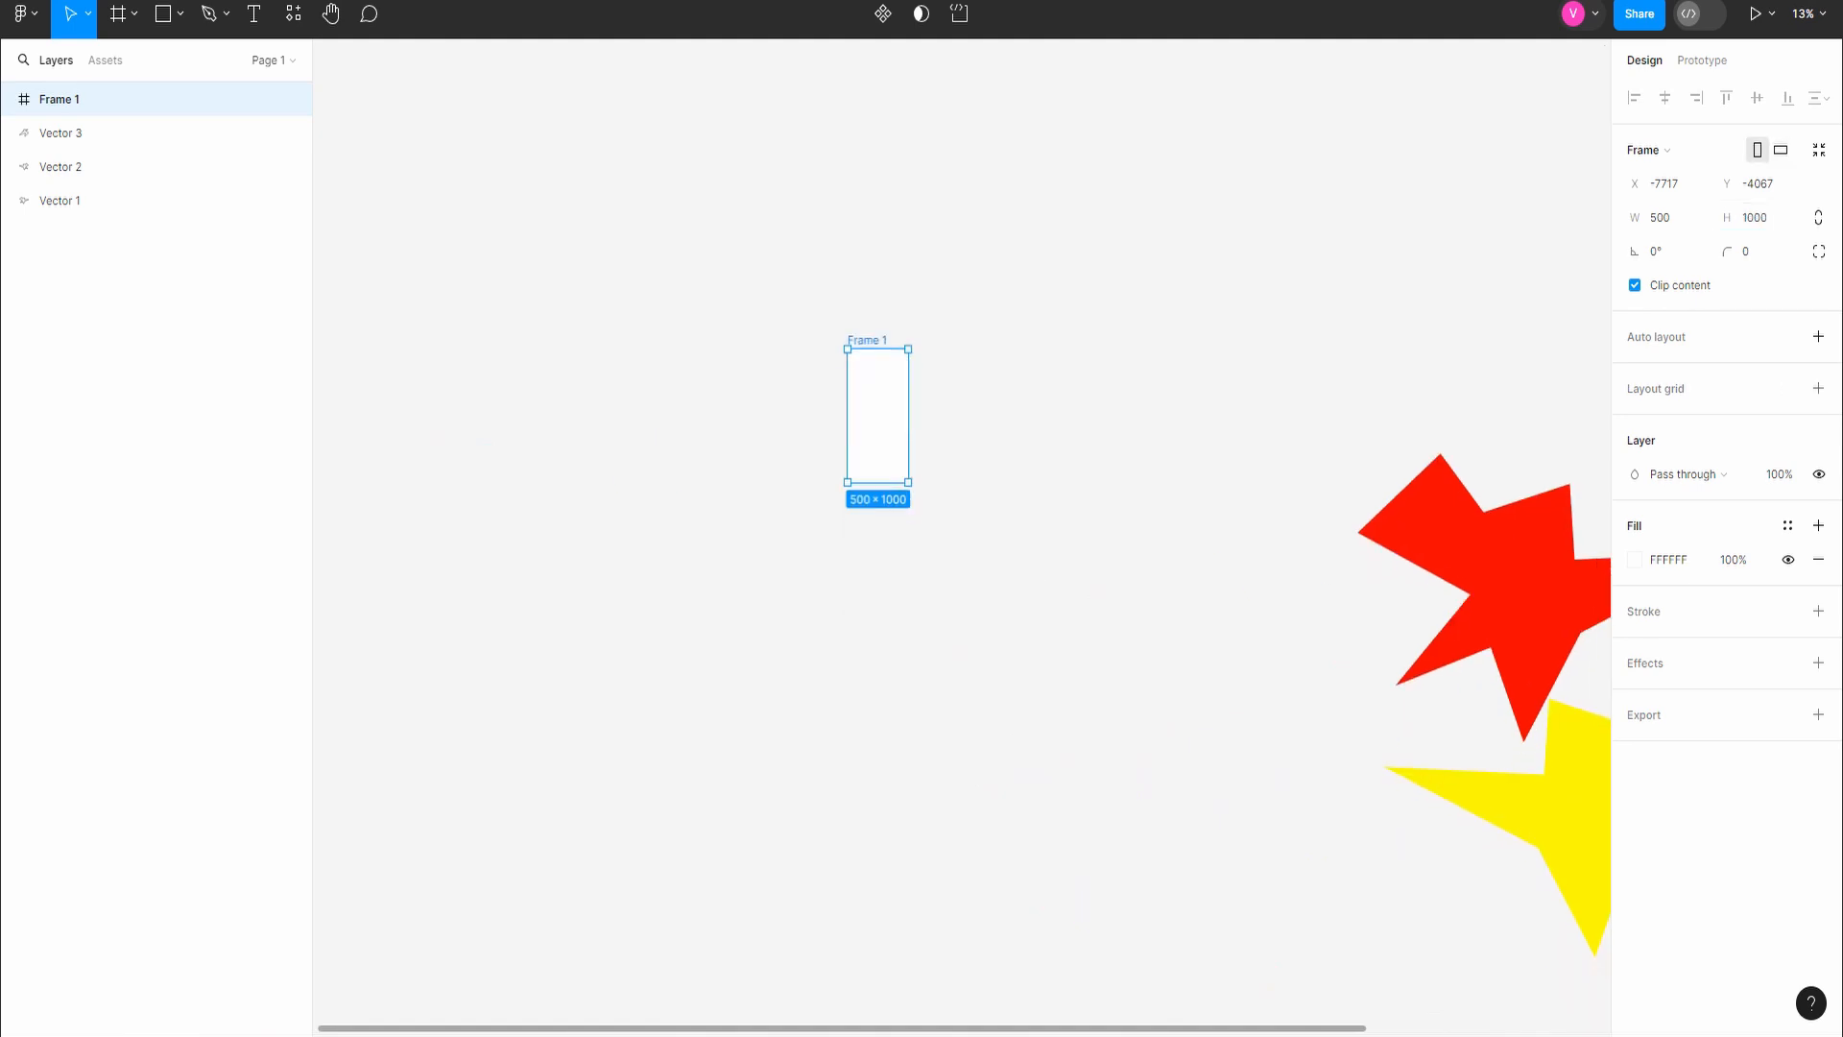
Step: Move the frame closer to the shapes and place the red shape inside it
drag(856, 369, 1212, 670)
scroll(1212, 671, down, 2)
scroll(1207, 665, down, 1)
drag(1369, 619, 1222, 665)
scroll(1277, 710, up, 2)
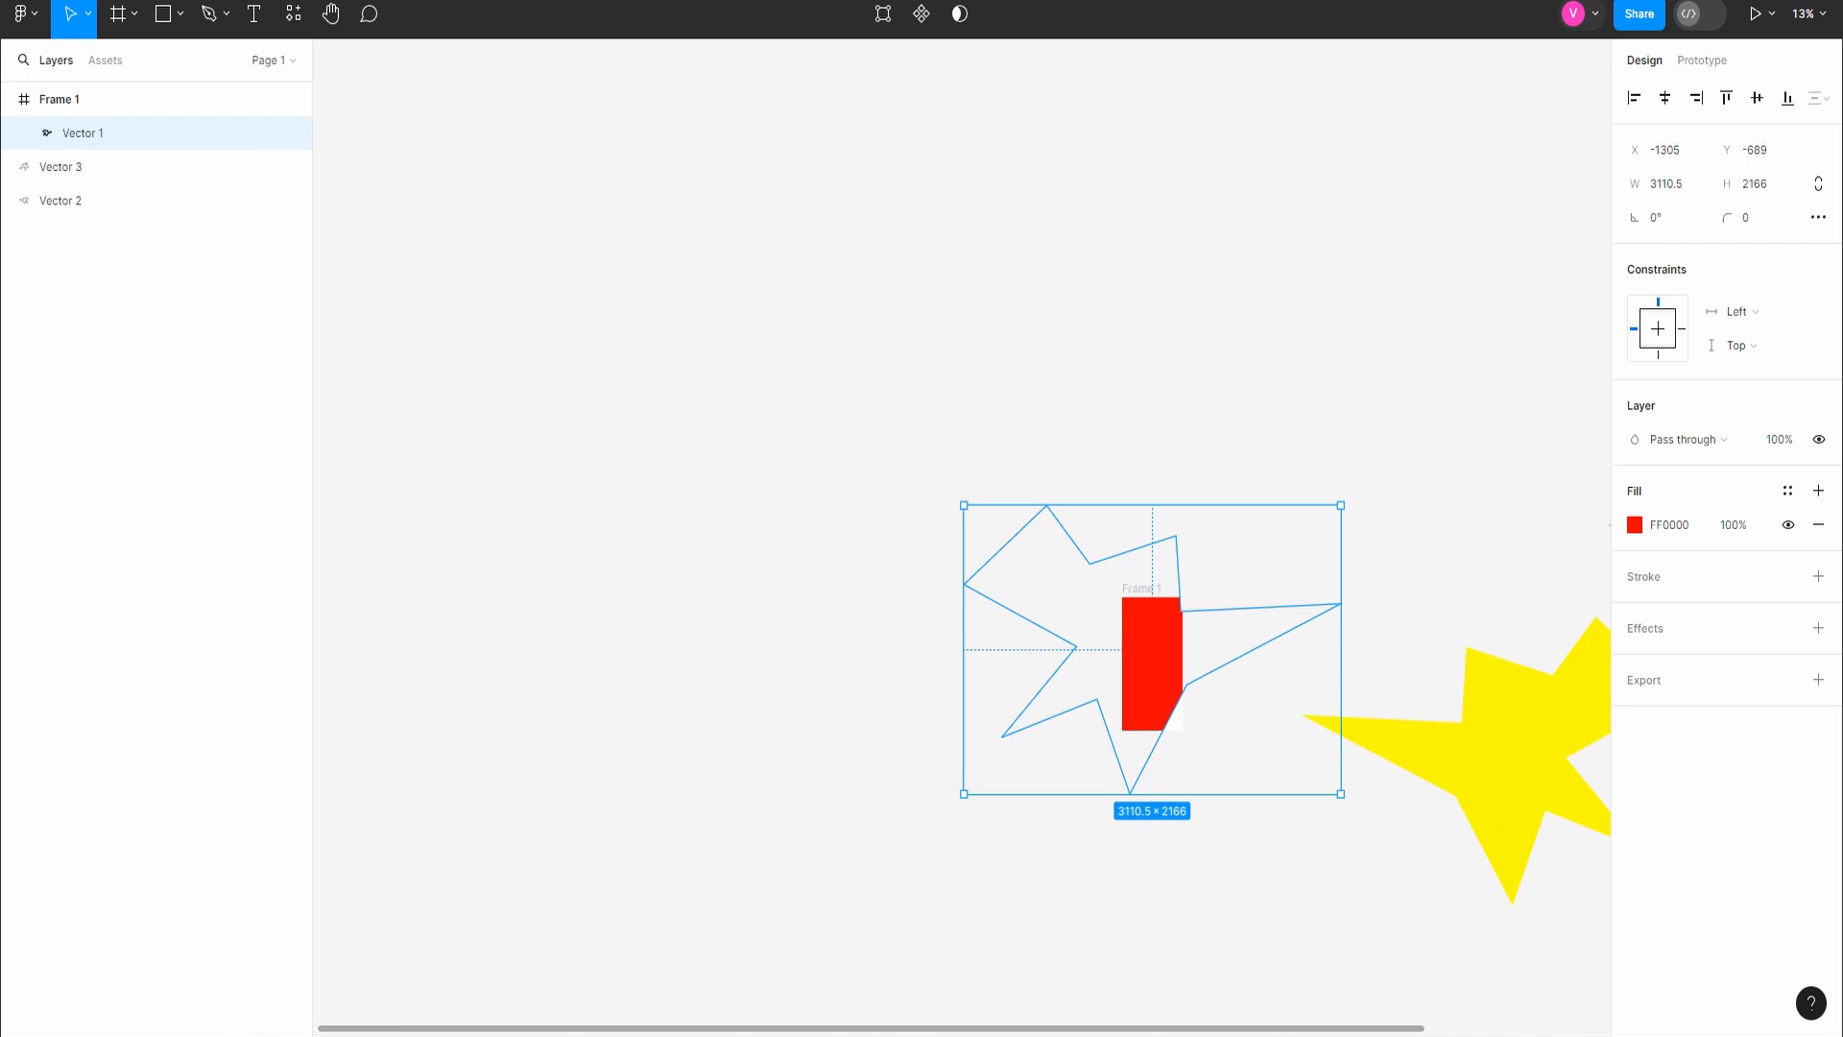
Step: Scale down the red shape proportionally and position it in the upper part of the frame
key(k)
drag(1340, 794, 1045, 569)
drag(1008, 537, 1155, 625)
Step: Scale down the yellow shape proportionally and place it inside the lower part of the frame
click(1497, 749)
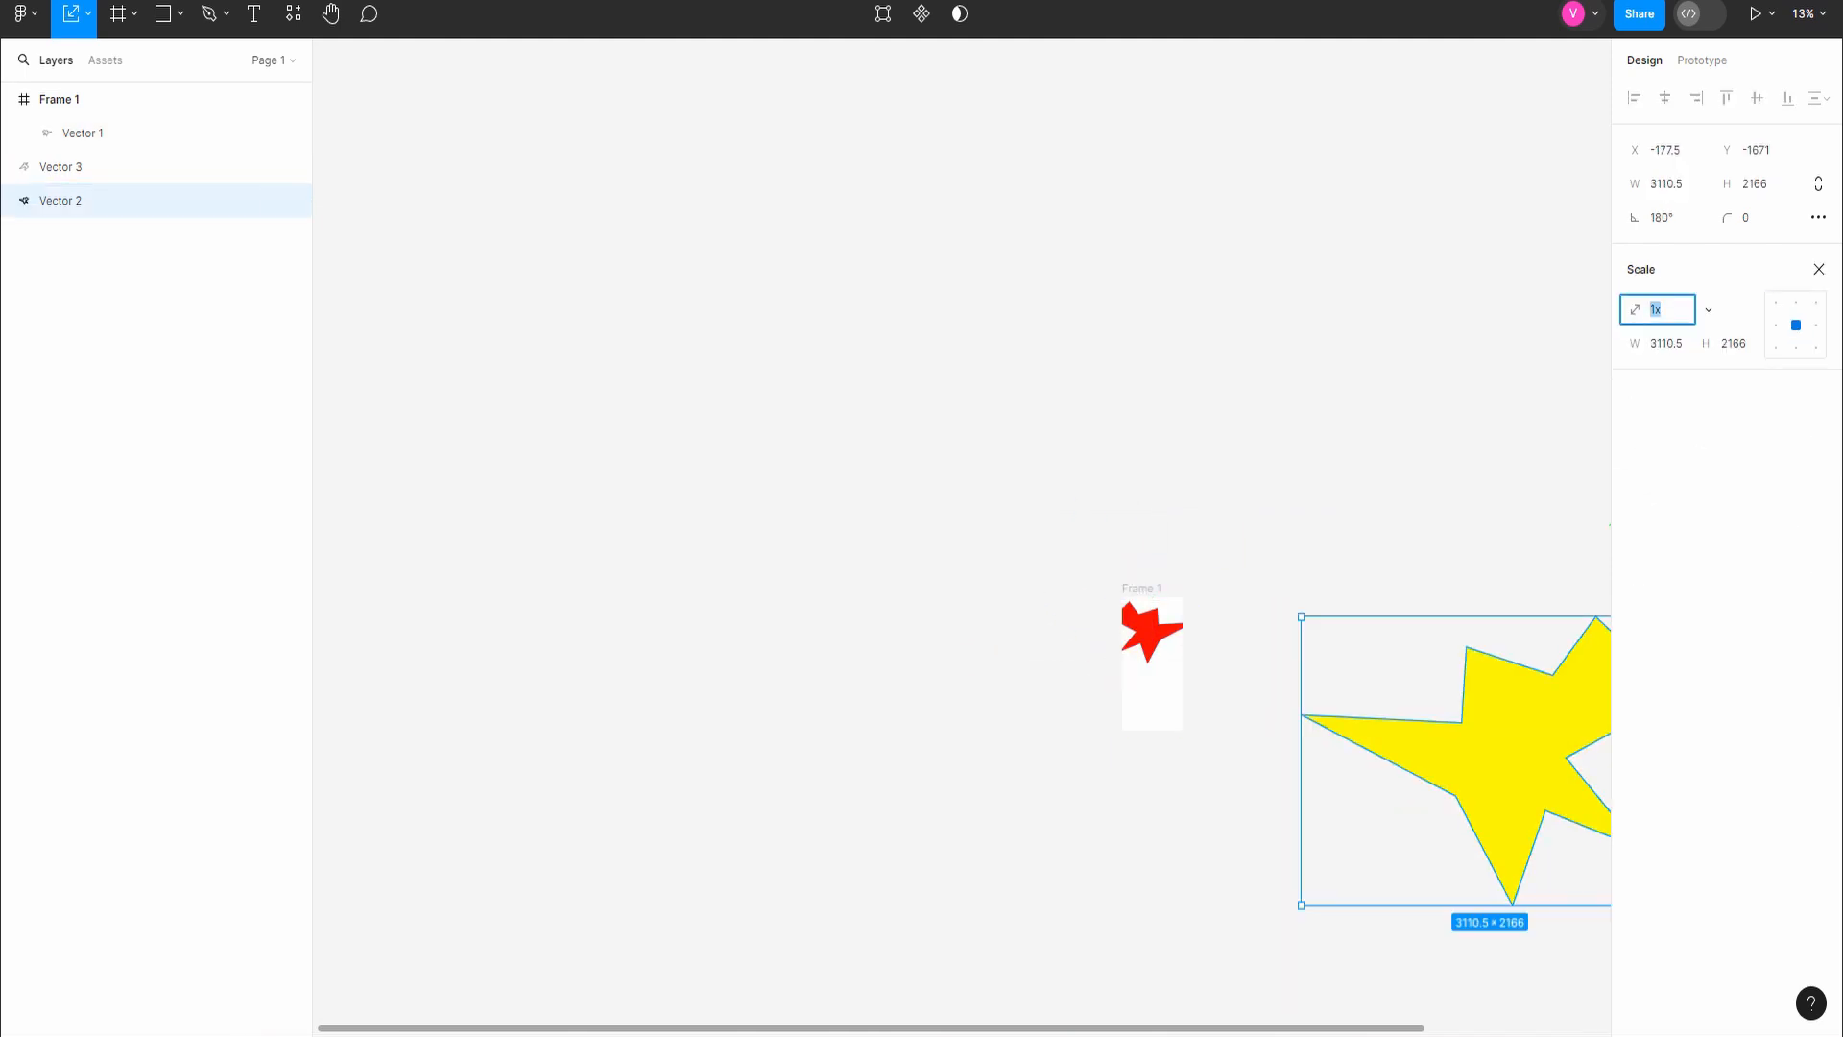
drag(1301, 905, 1510, 744)
drag(1583, 691, 1151, 718)
Step: Place the green shape mid-frame scaled down to about 757 × 539, and shift the yellow shape to the frame's bottom
scroll(1178, 722, down, 1)
scroll(1183, 719, down, 2)
drag(1511, 567, 1171, 677)
scroll(1147, 675, up, 4)
drag(1056, 785, 1218, 659)
drag(1274, 619, 1200, 672)
drag(1181, 758, 1142, 809)
drag(1204, 662, 1212, 696)
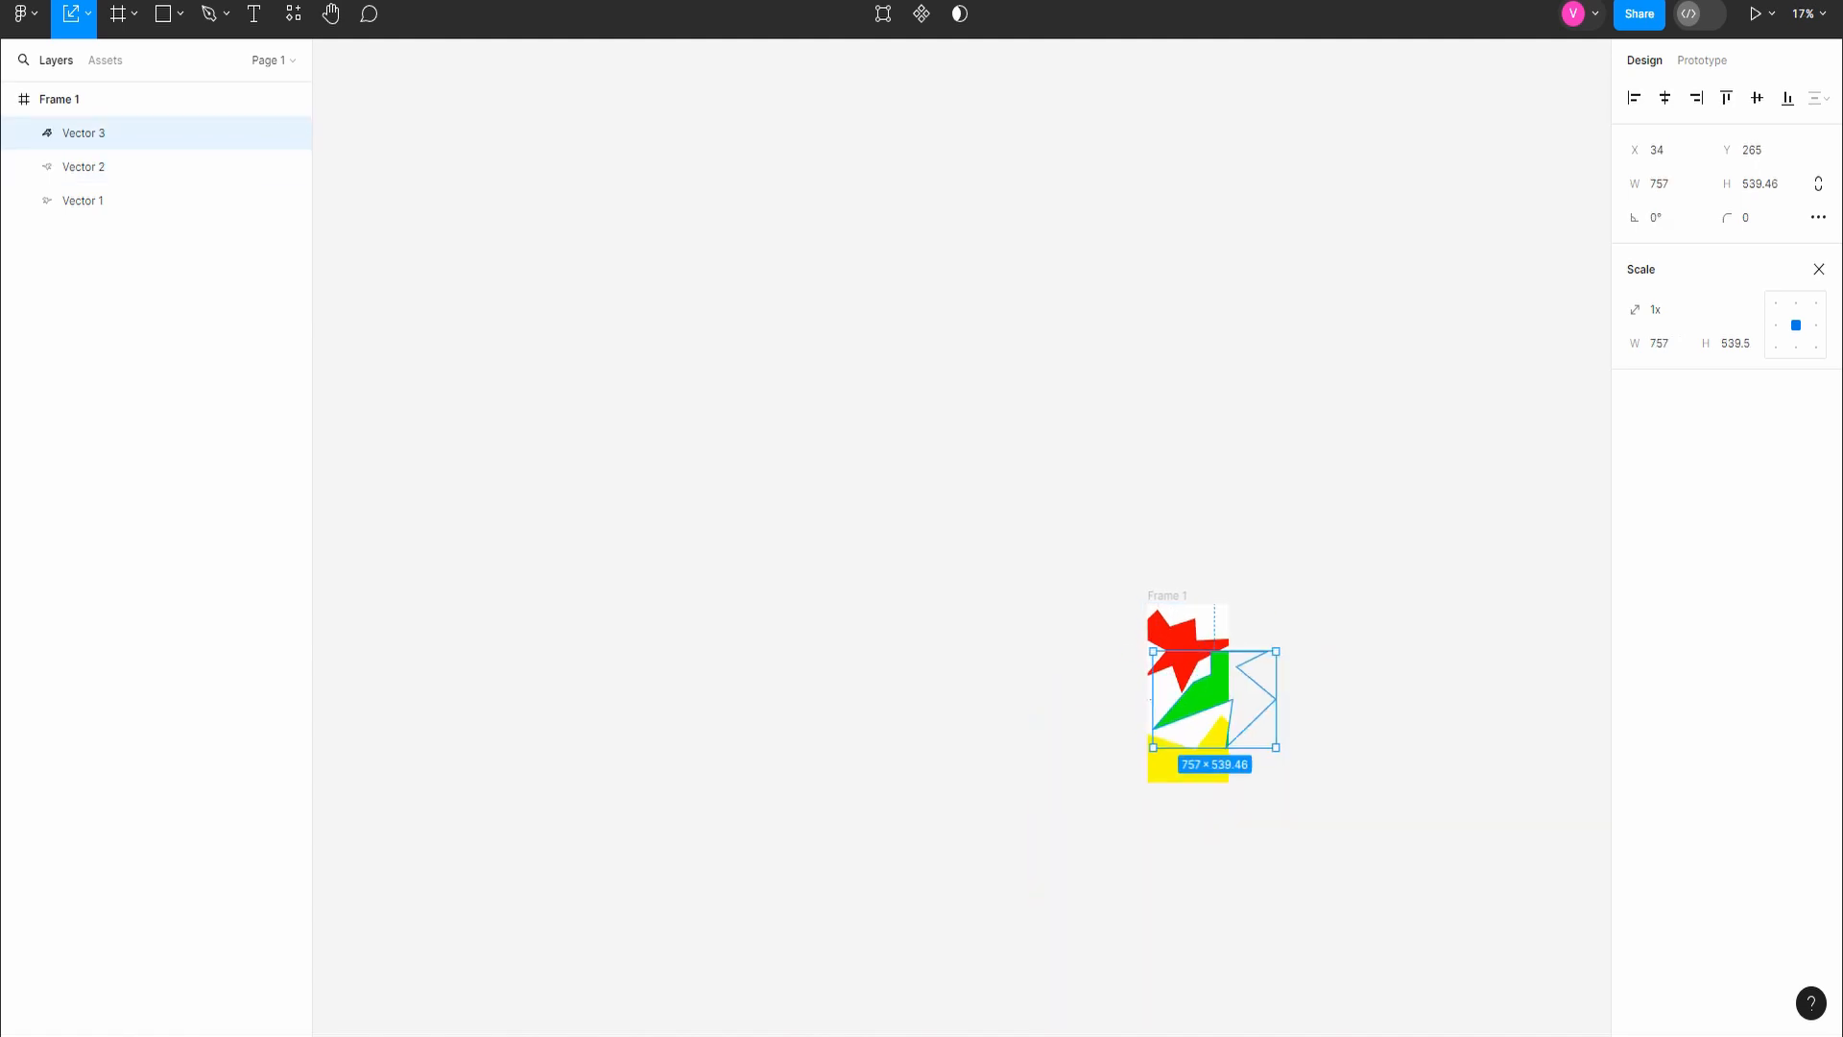
Step: Change the frame's background fill to blue, 061FFF
click(155, 99)
key(v)
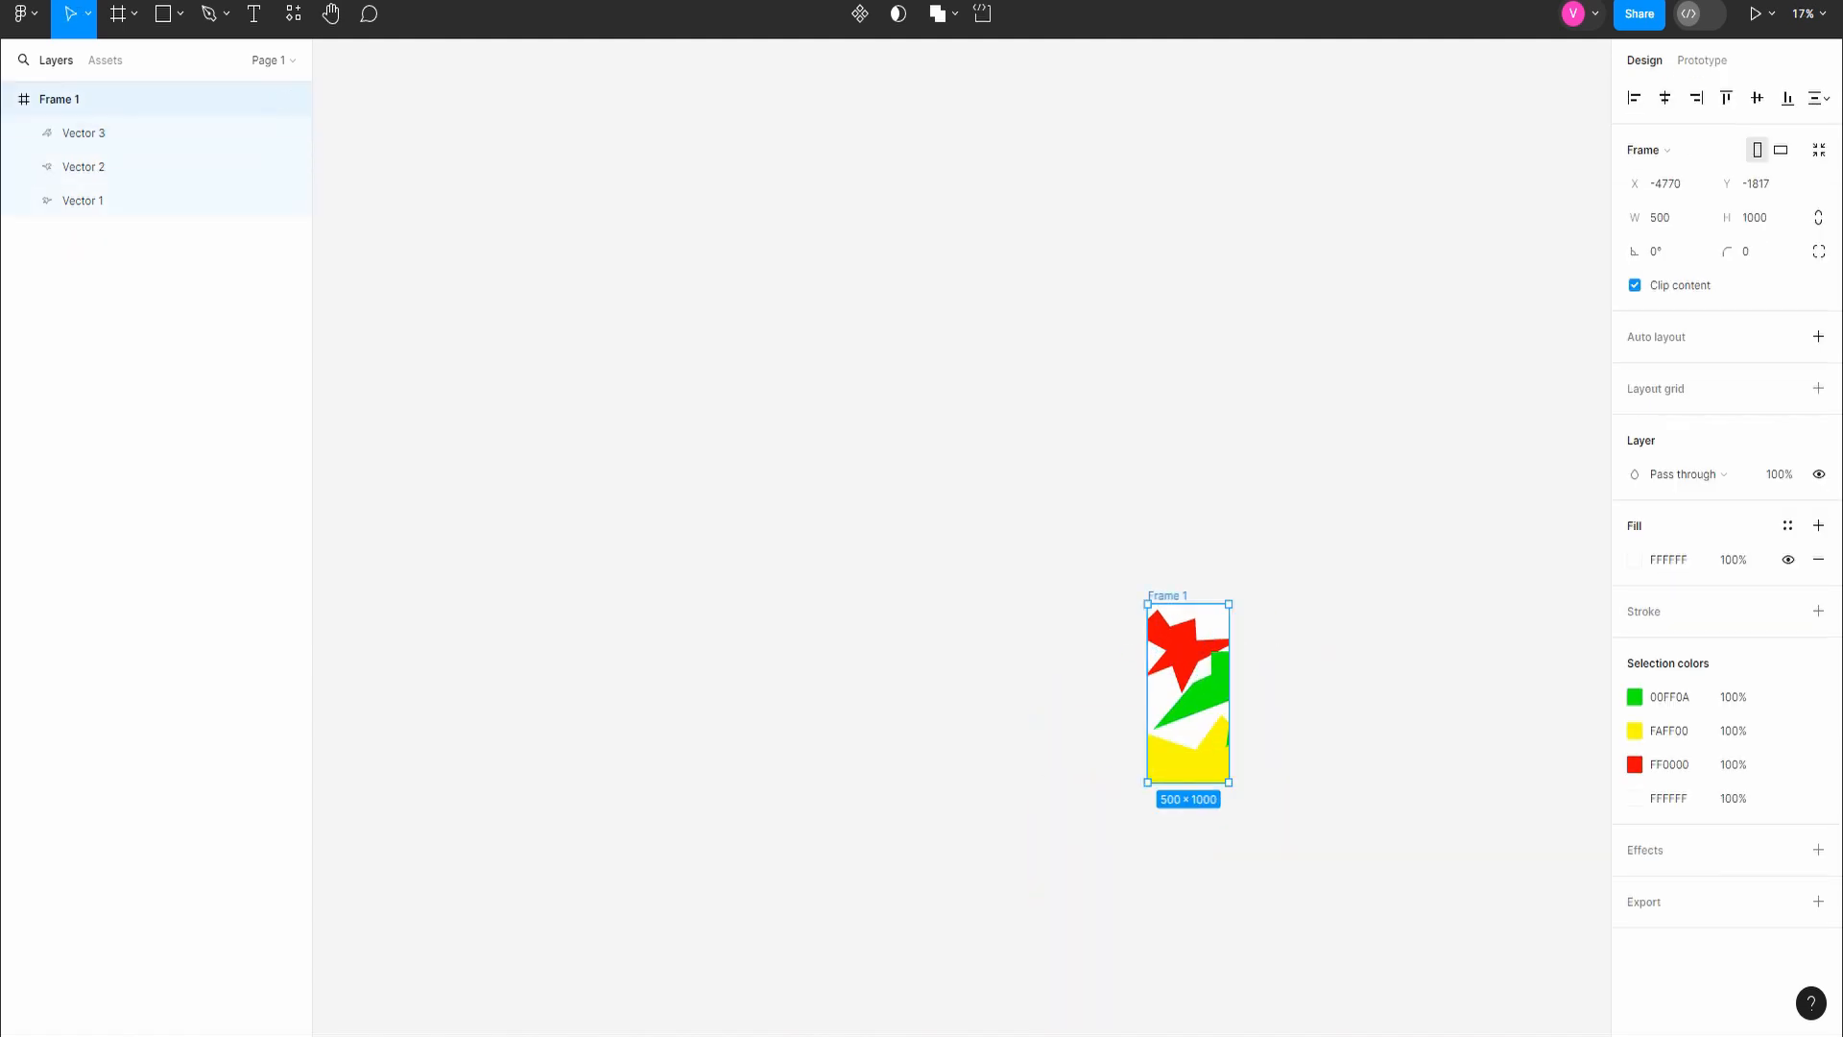
click(1634, 558)
click(1534, 769)
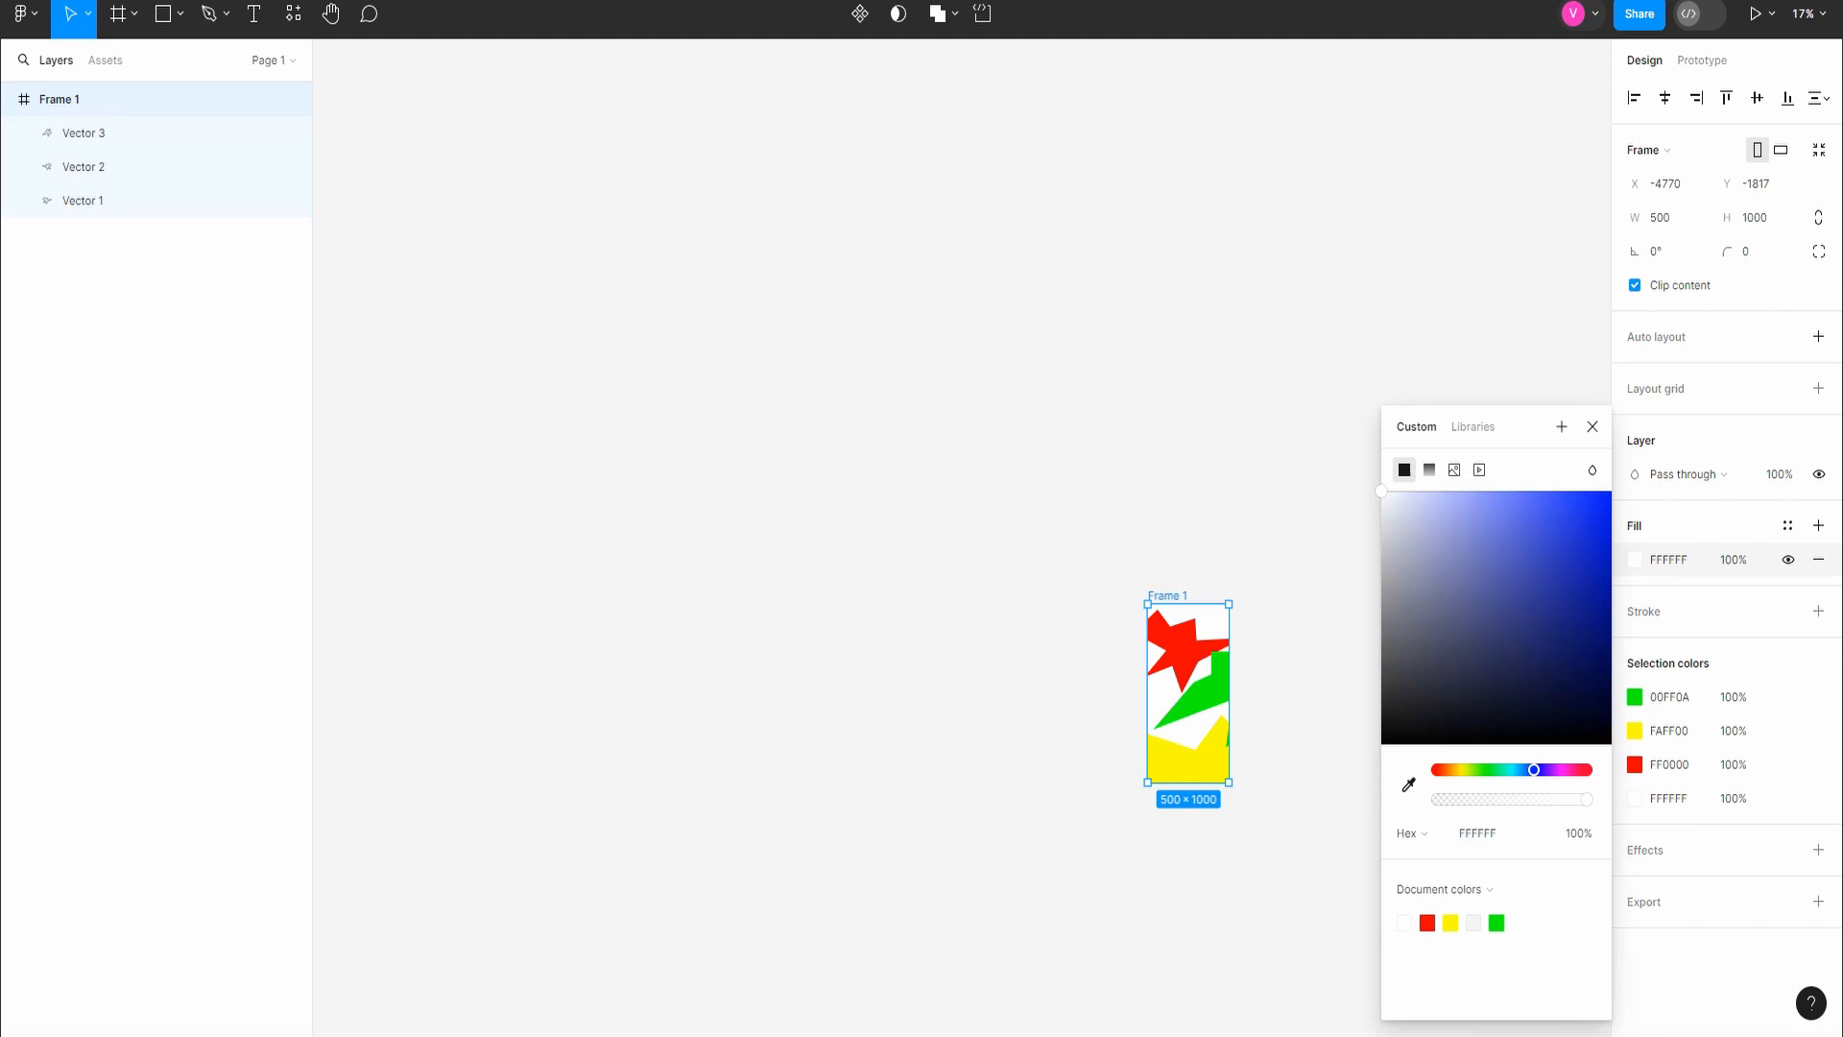
drag(1588, 537, 1606, 490)
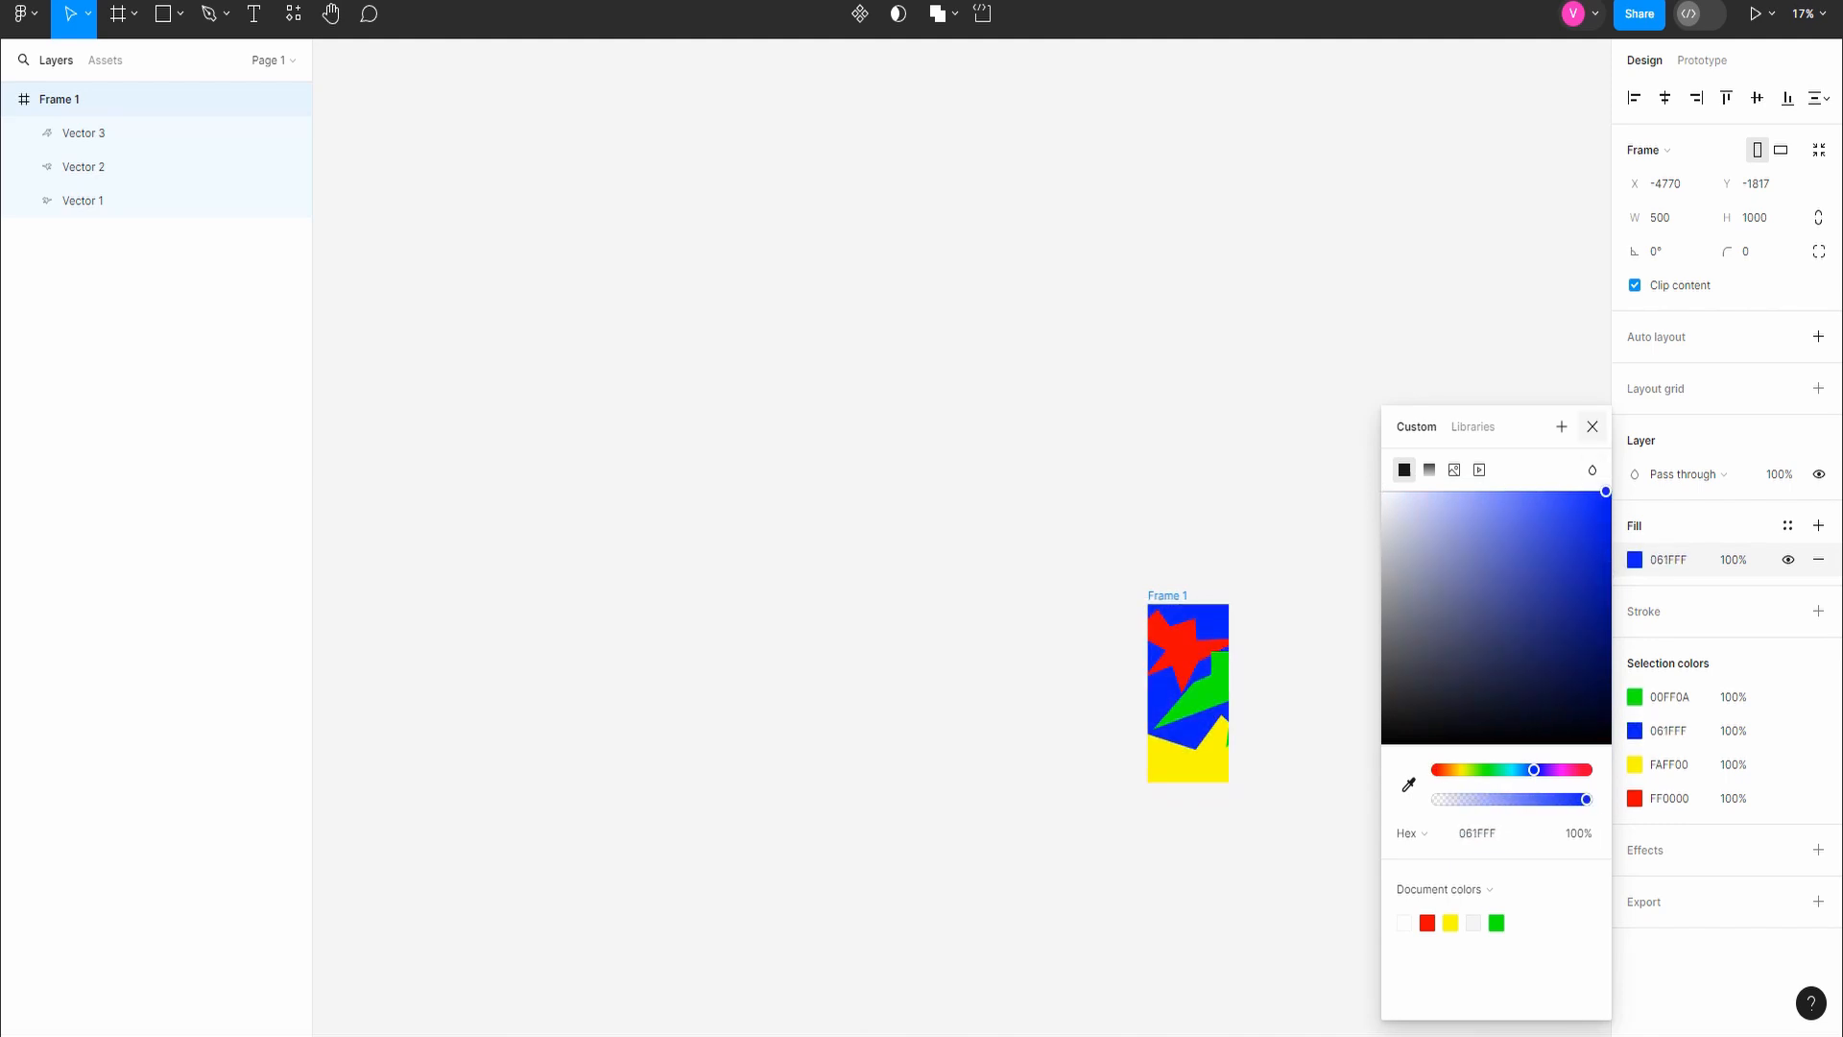
click(1592, 427)
Step: Enlarge the red shape to about 1001 × 746 and shift it left to cover the frame's upper-left area
scroll(1210, 674, up, 2)
click(1173, 634)
drag(1263, 570, 1349, 489)
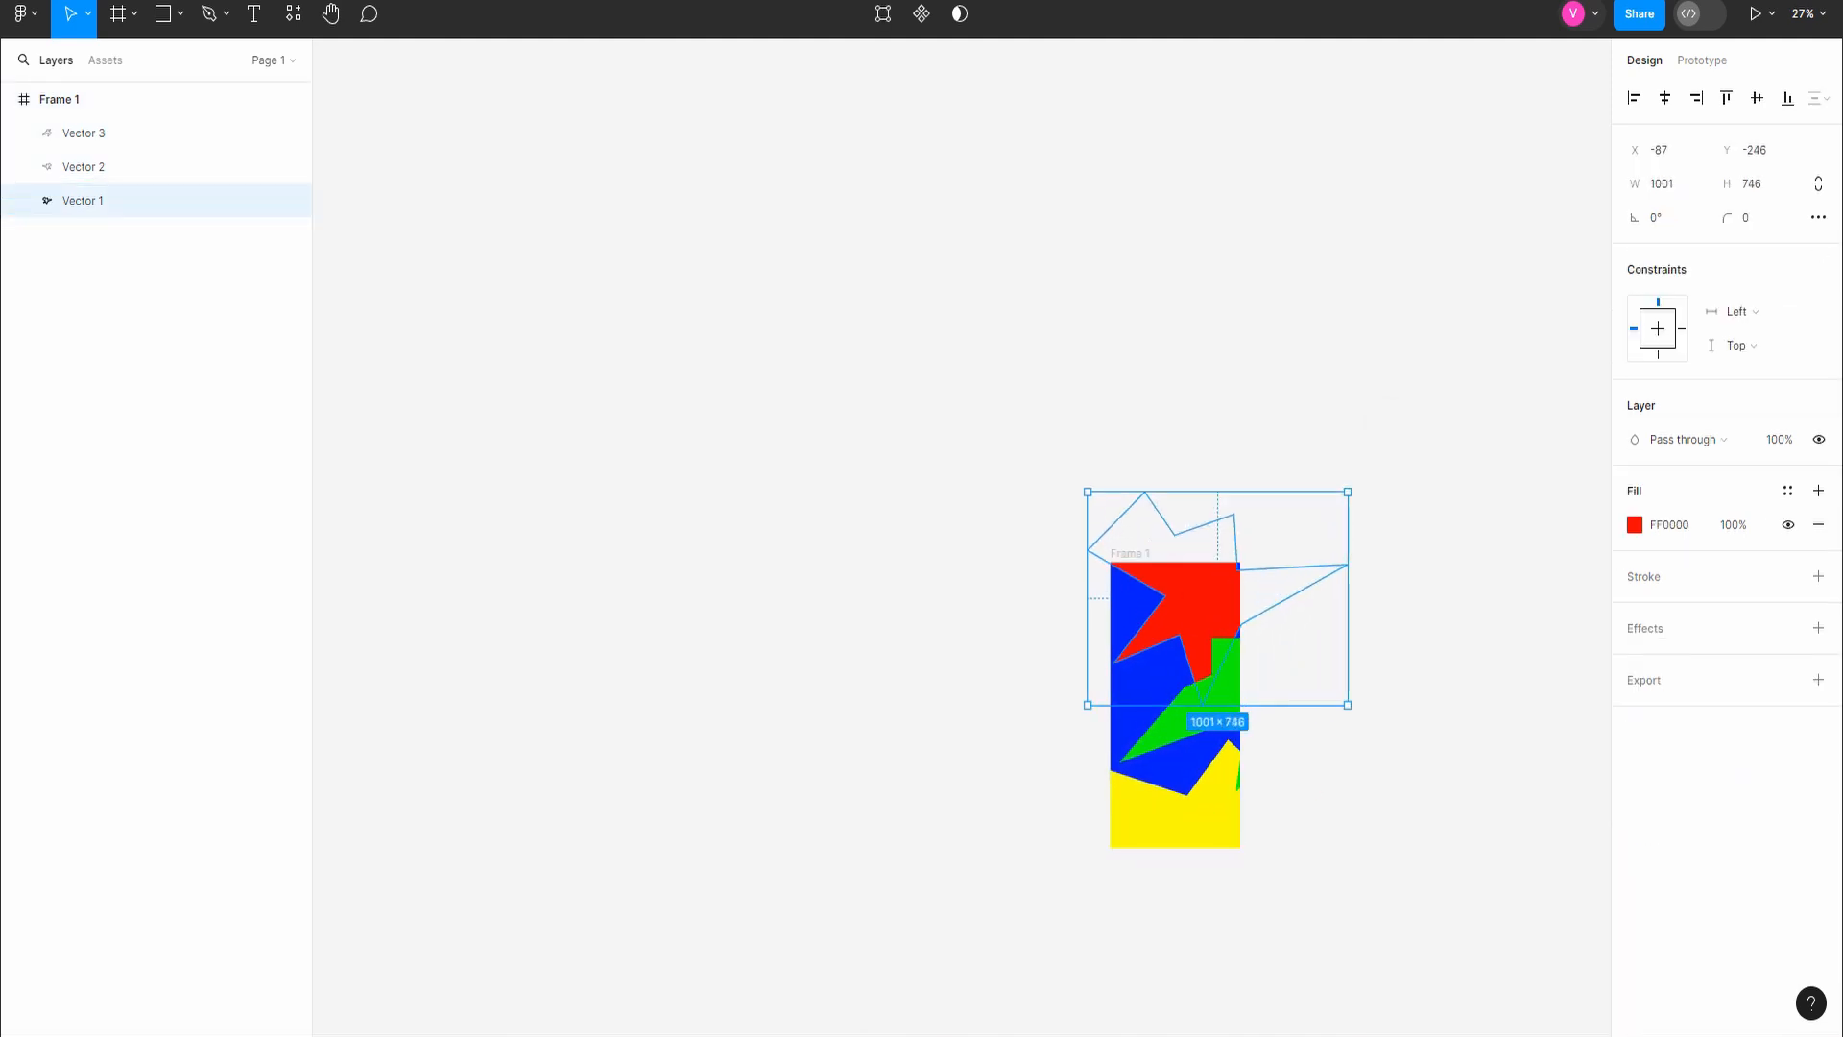
drag(1191, 614, 1100, 607)
Step: Move the green shape upward and enlarge it to about 1191 × 776, keeping its solid fill
click(1205, 696)
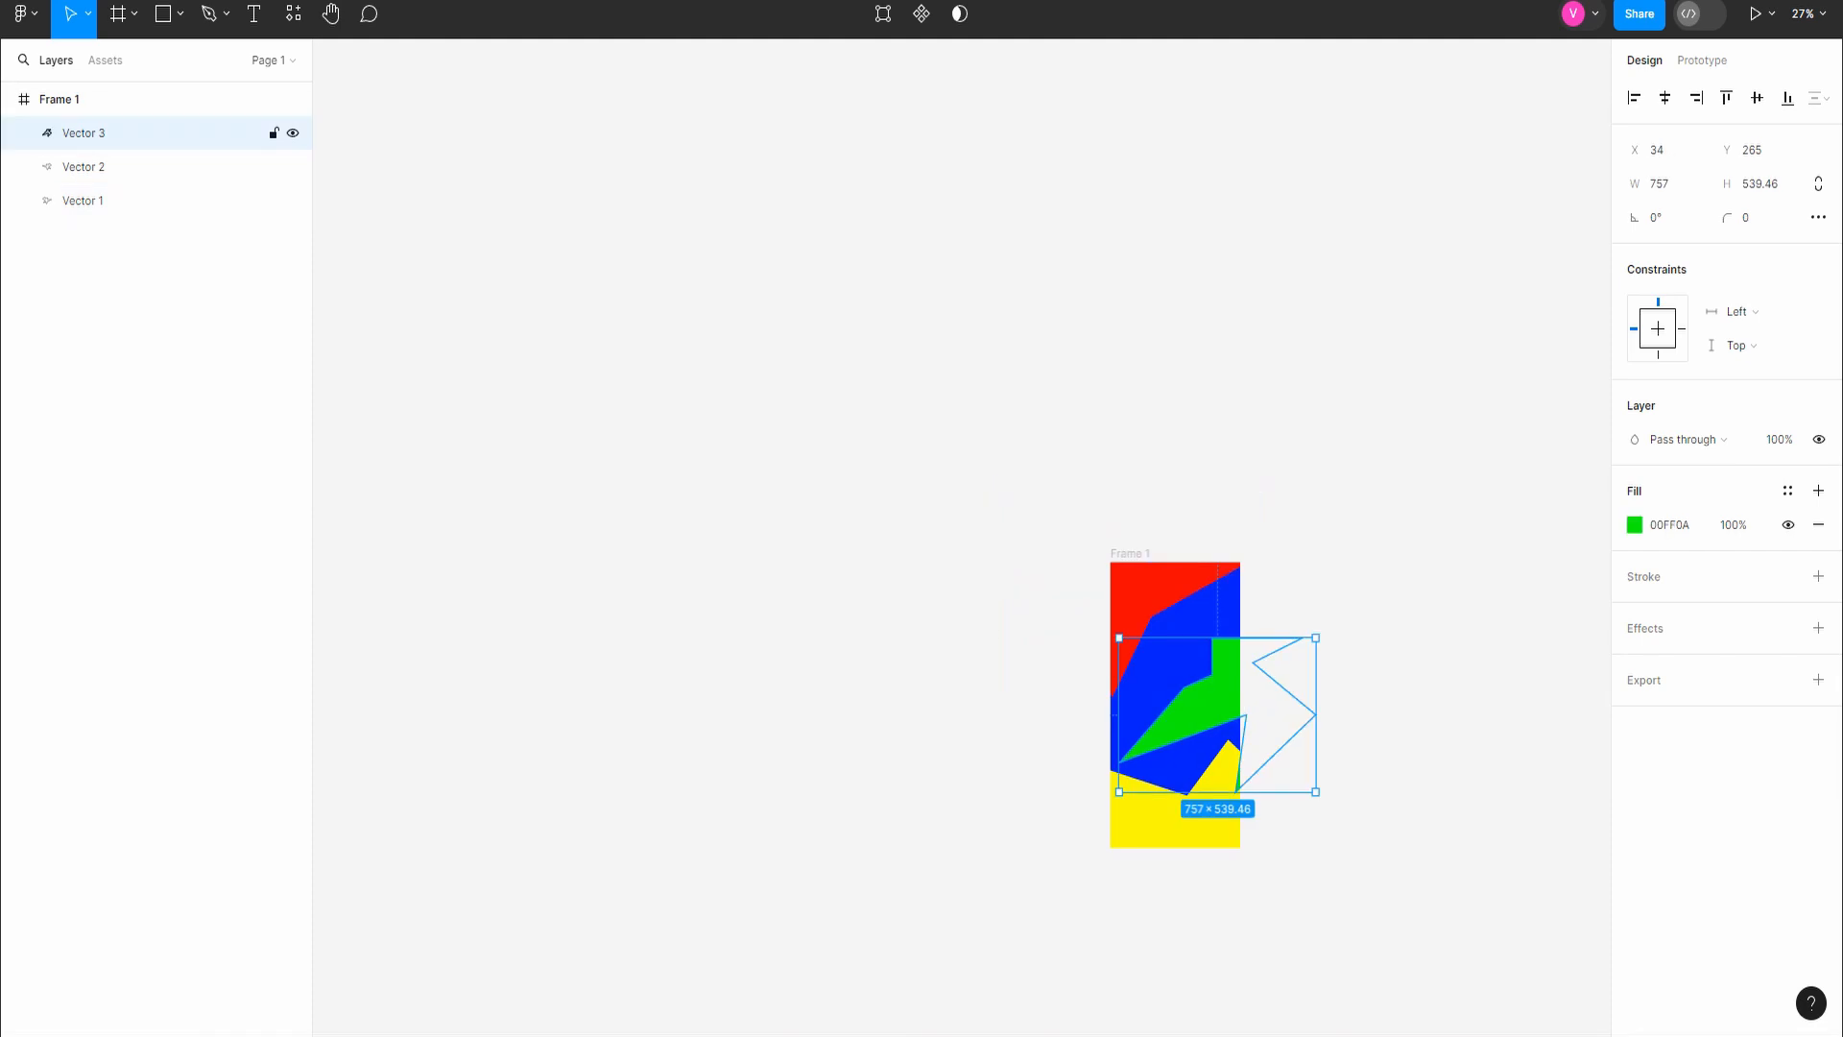
drag(1204, 696, 1196, 663)
drag(1110, 757, 997, 827)
drag(1142, 701, 1180, 681)
key(shift+x)
key(shift+x)
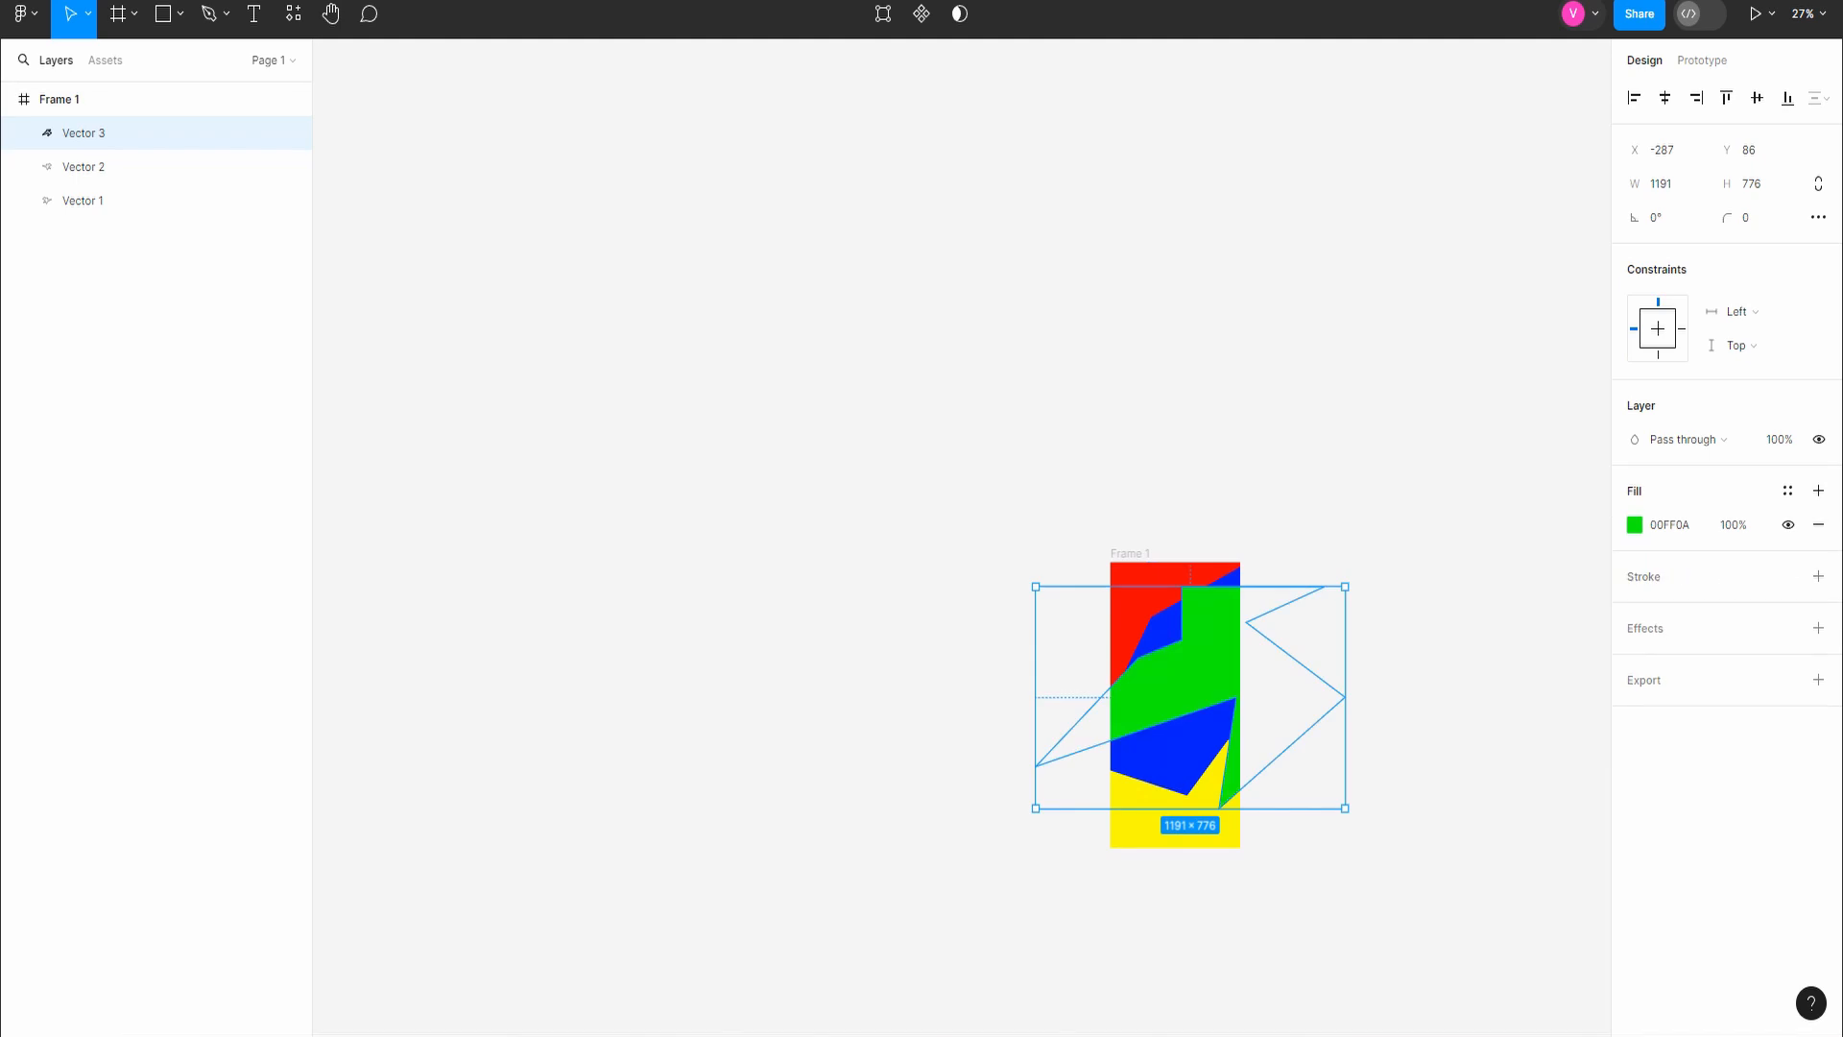
Step: Flip the green shape horizontally and shift it right so its tip meets the frame's left edge
key(shift+h)
drag(1157, 681, 1236, 682)
key(Escape)
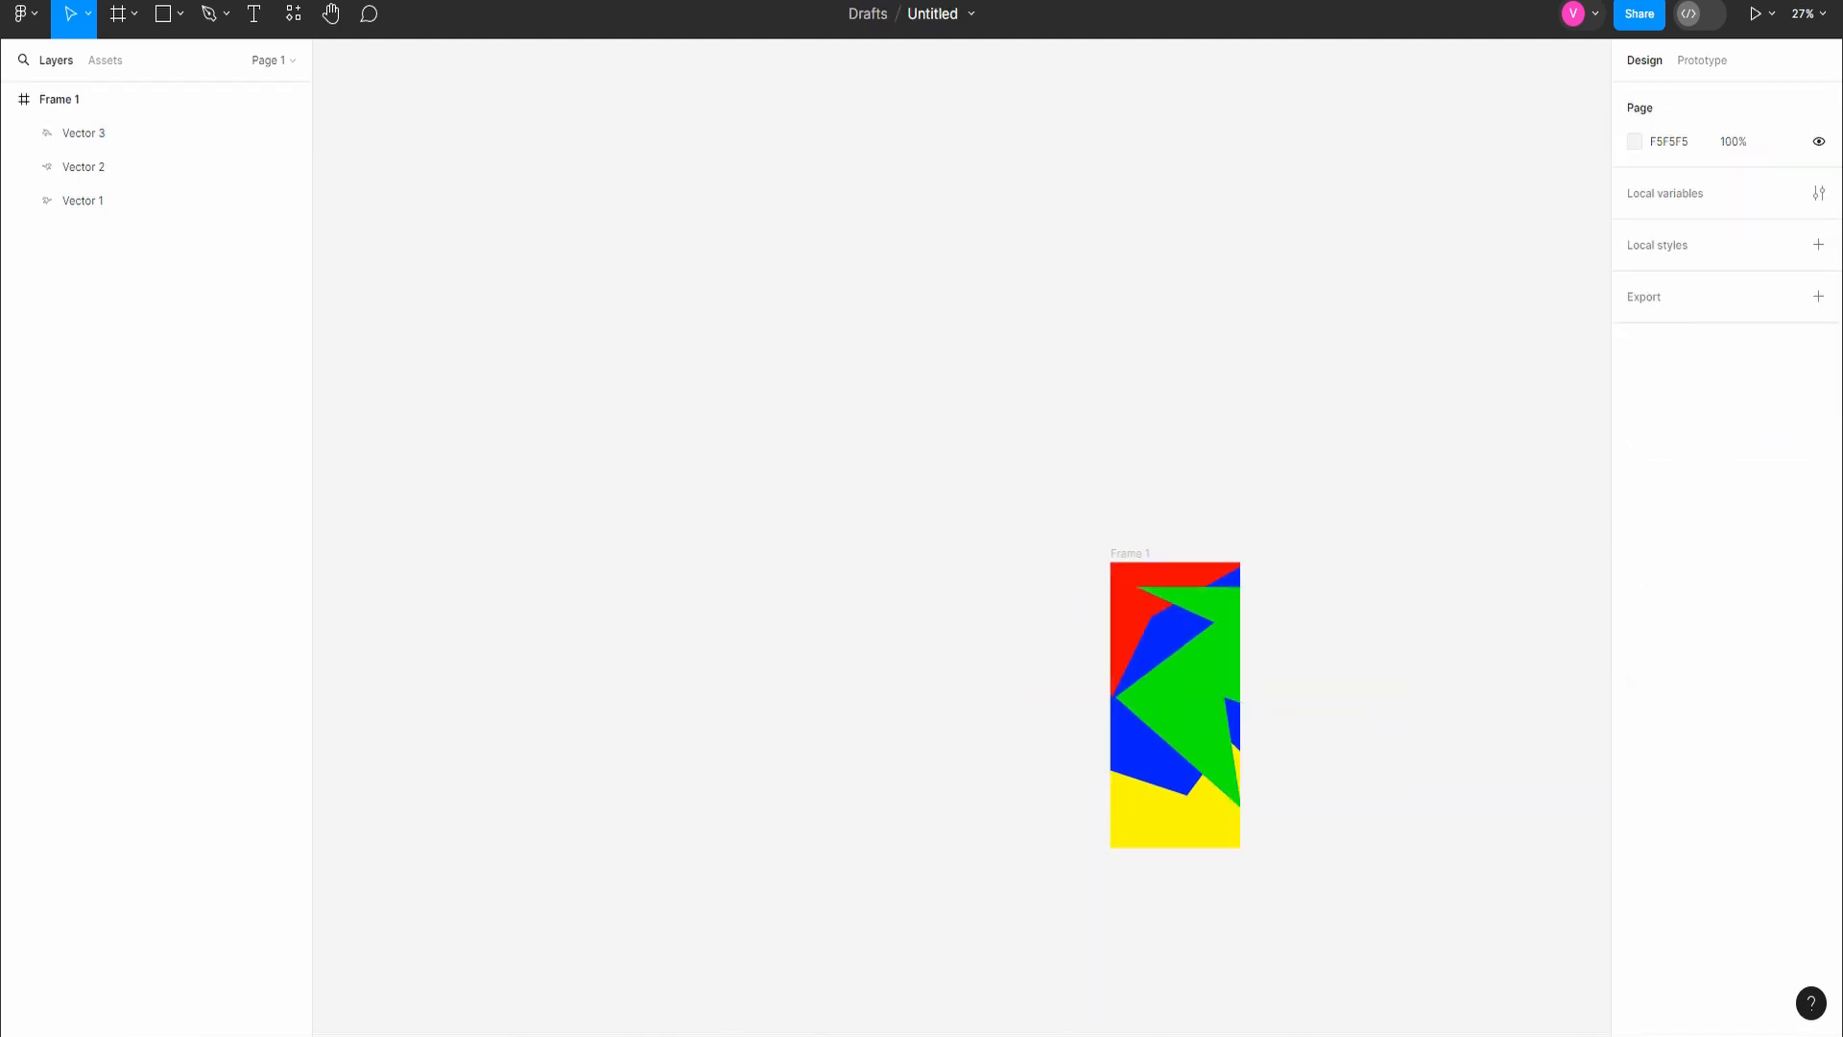
Step: Cover the whole frame with a 500 × 1000 rectangle filled with FFFFFF at 2% opacity
scroll(1293, 820, up, 3)
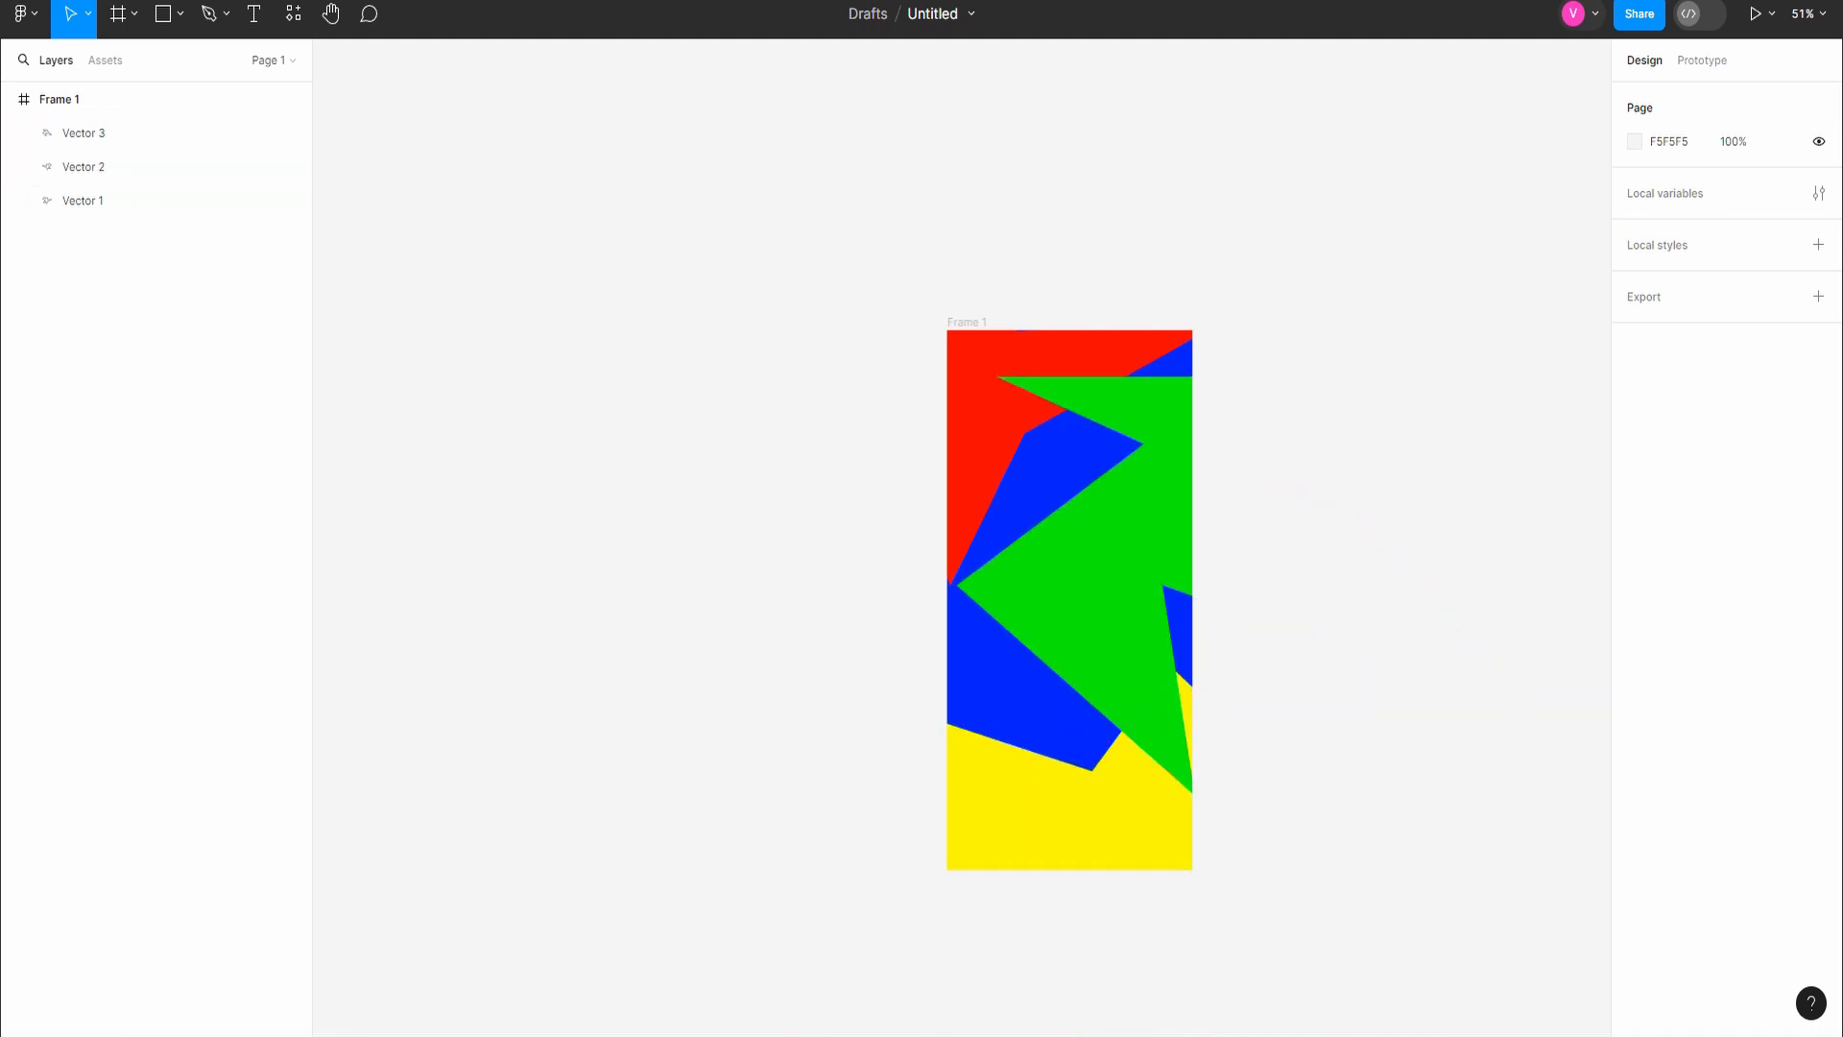
key(r)
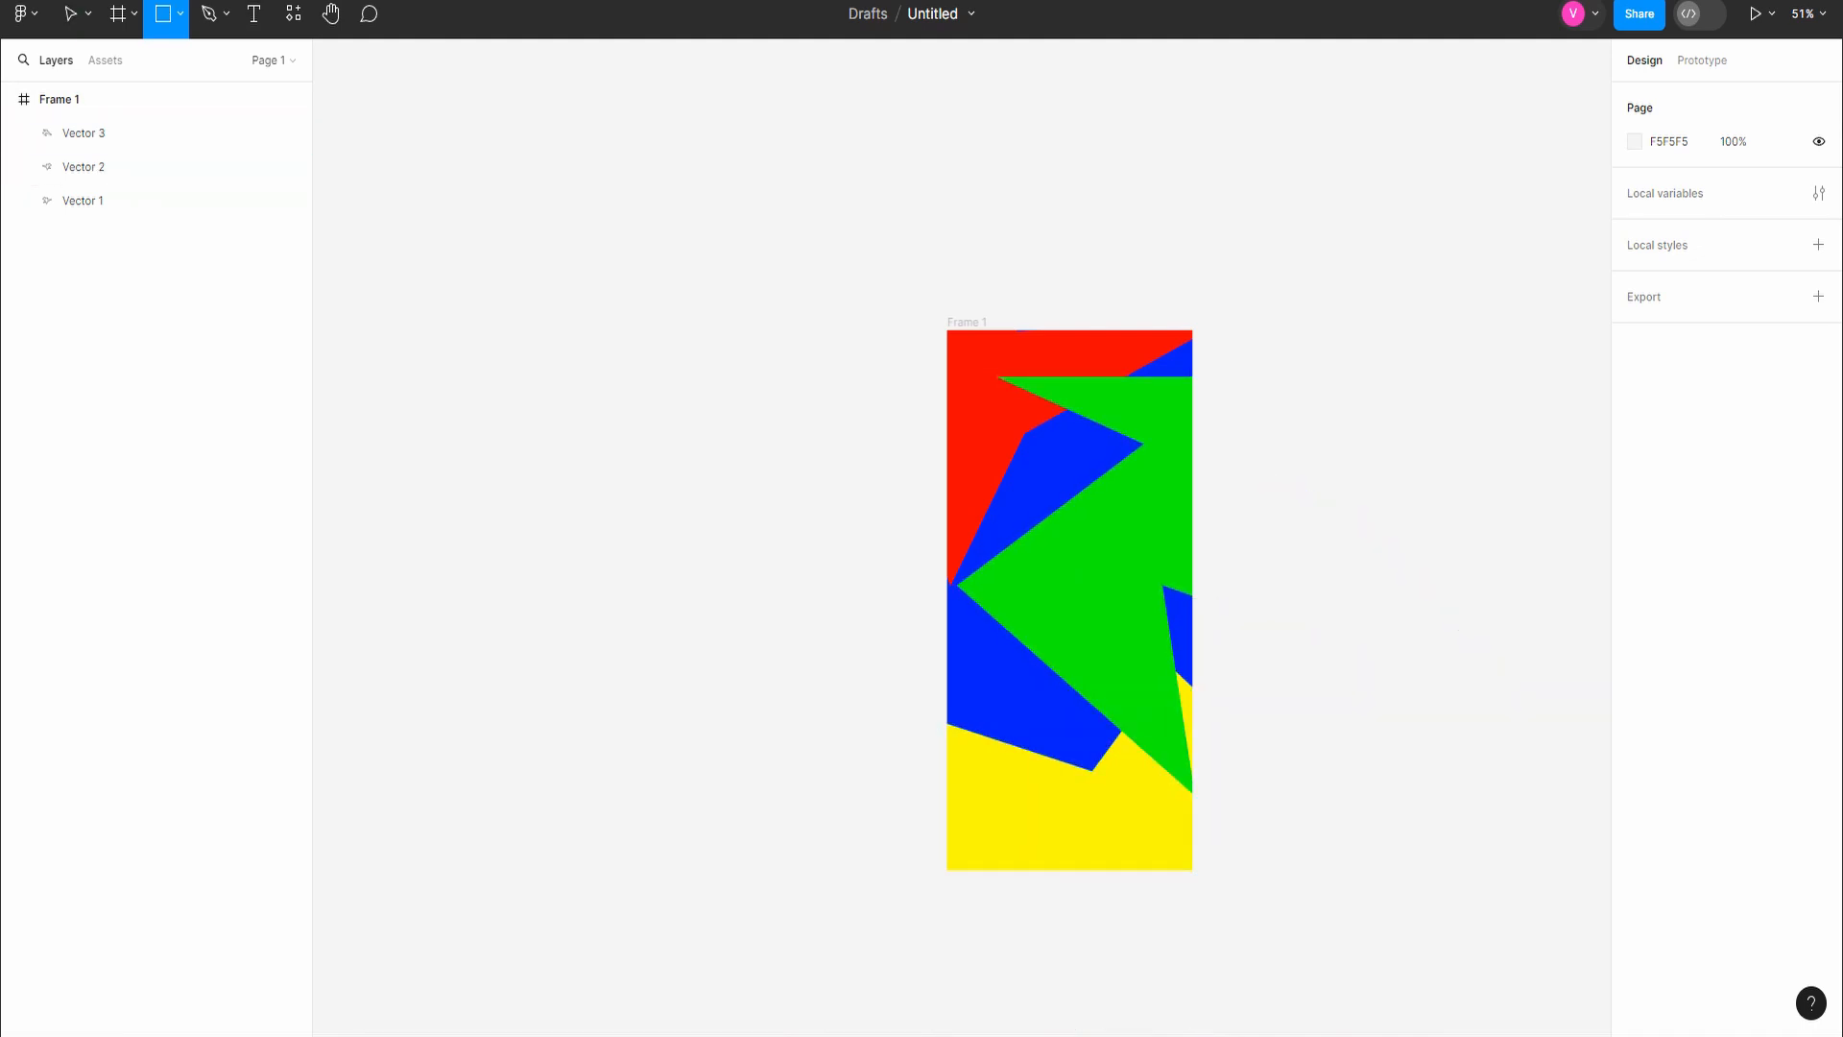
drag(948, 330, 1192, 869)
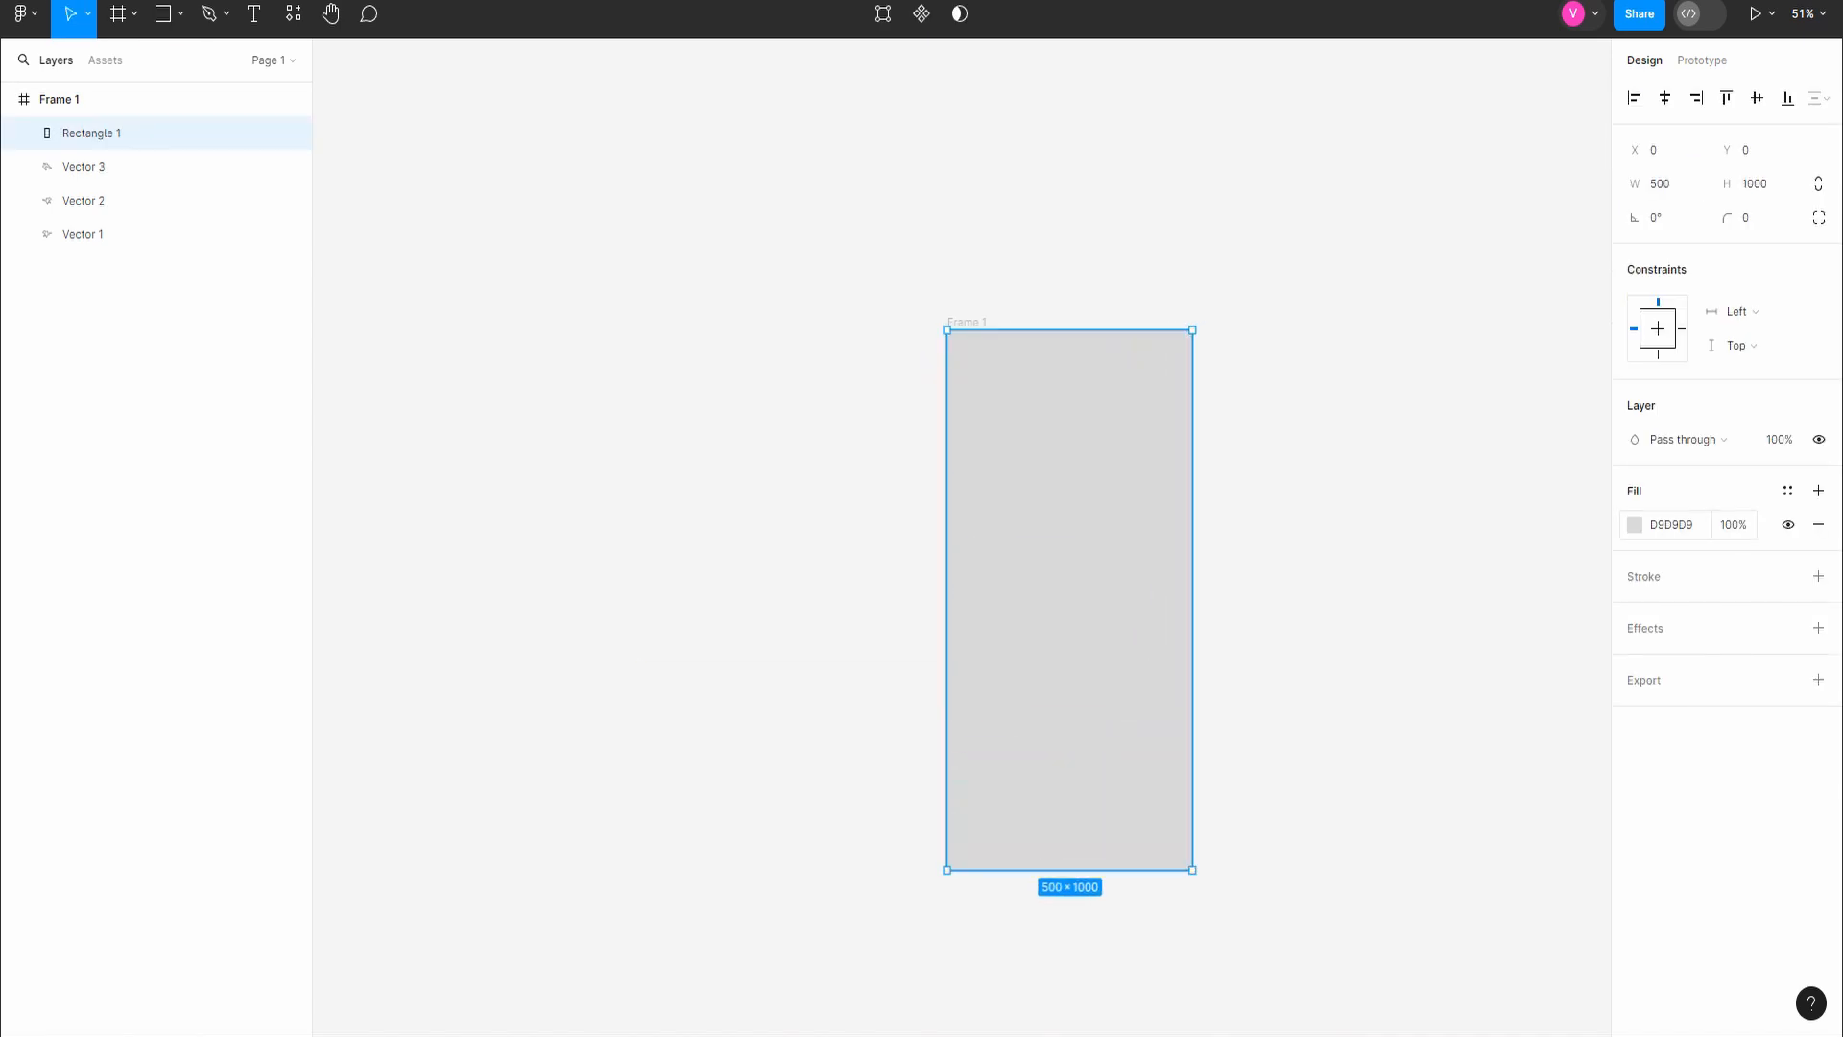
click(1672, 524)
text(fff)
key(Tab)
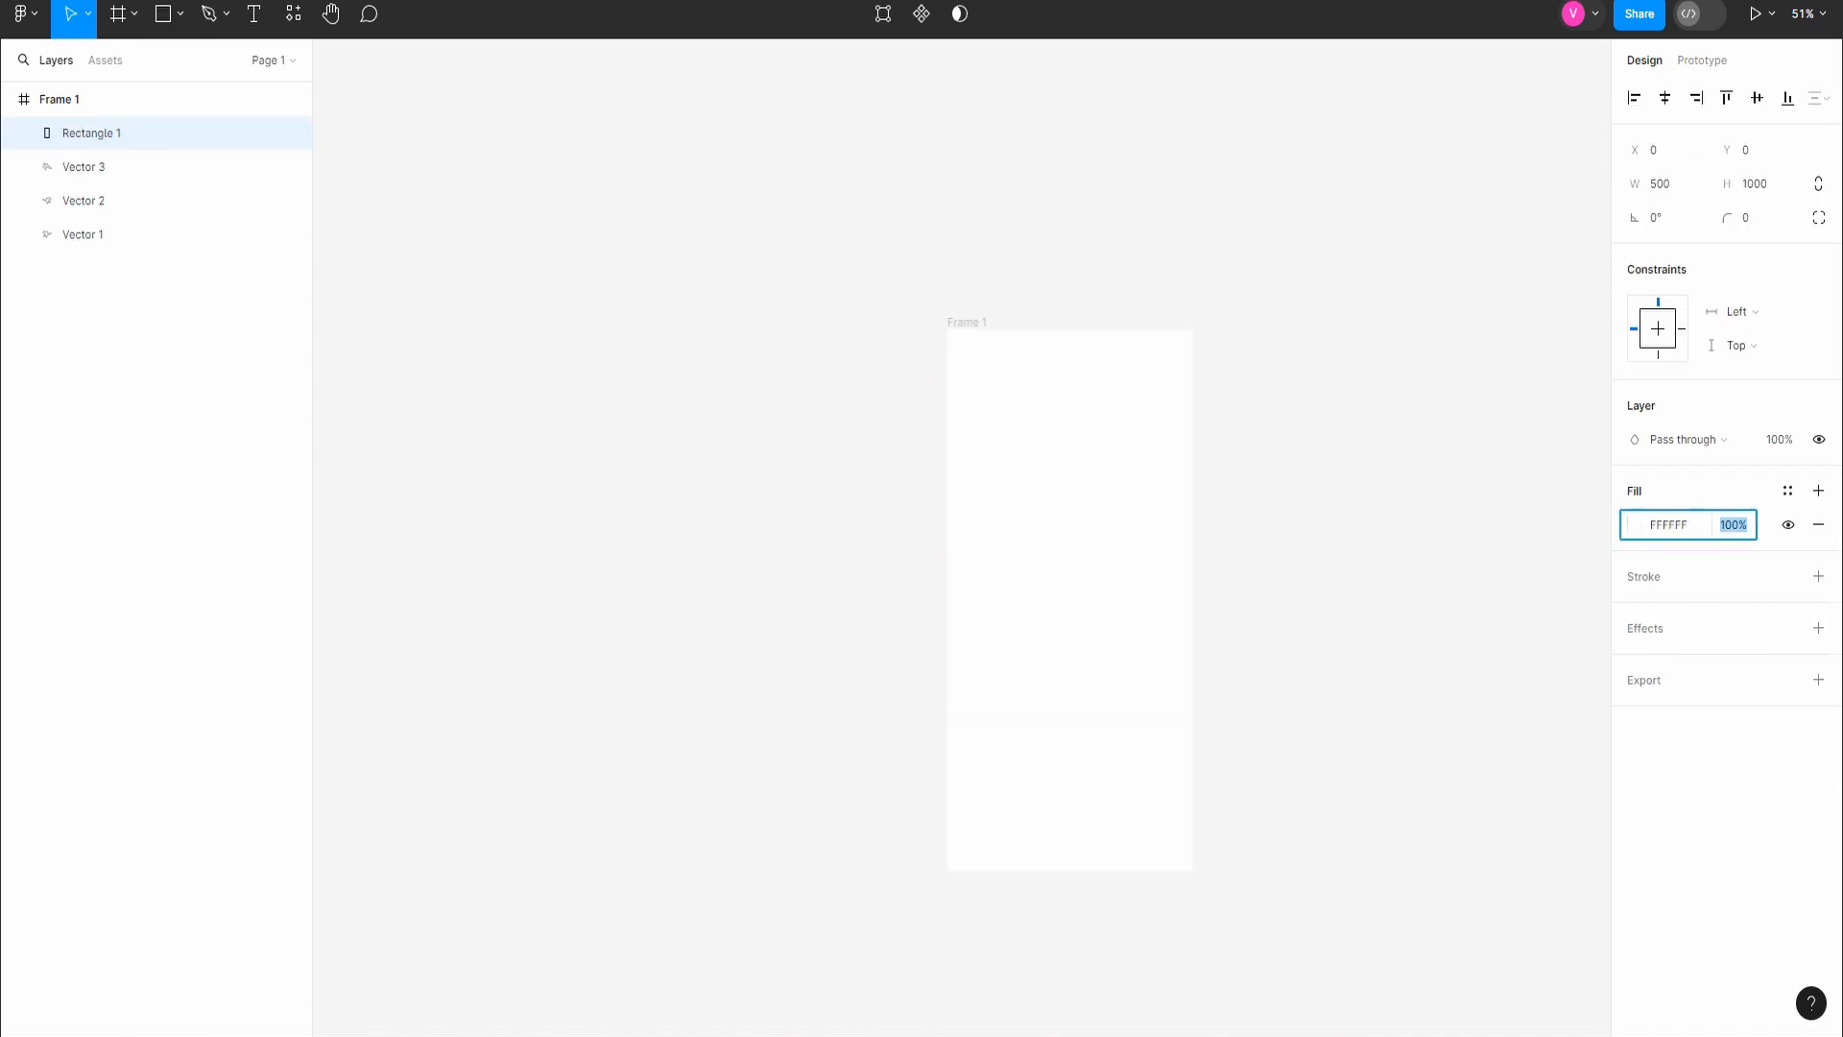
text(2)
key(Return)
Step: Add a background blur effect of 180 to the covering rectangle
click(1818, 627)
click(1691, 661)
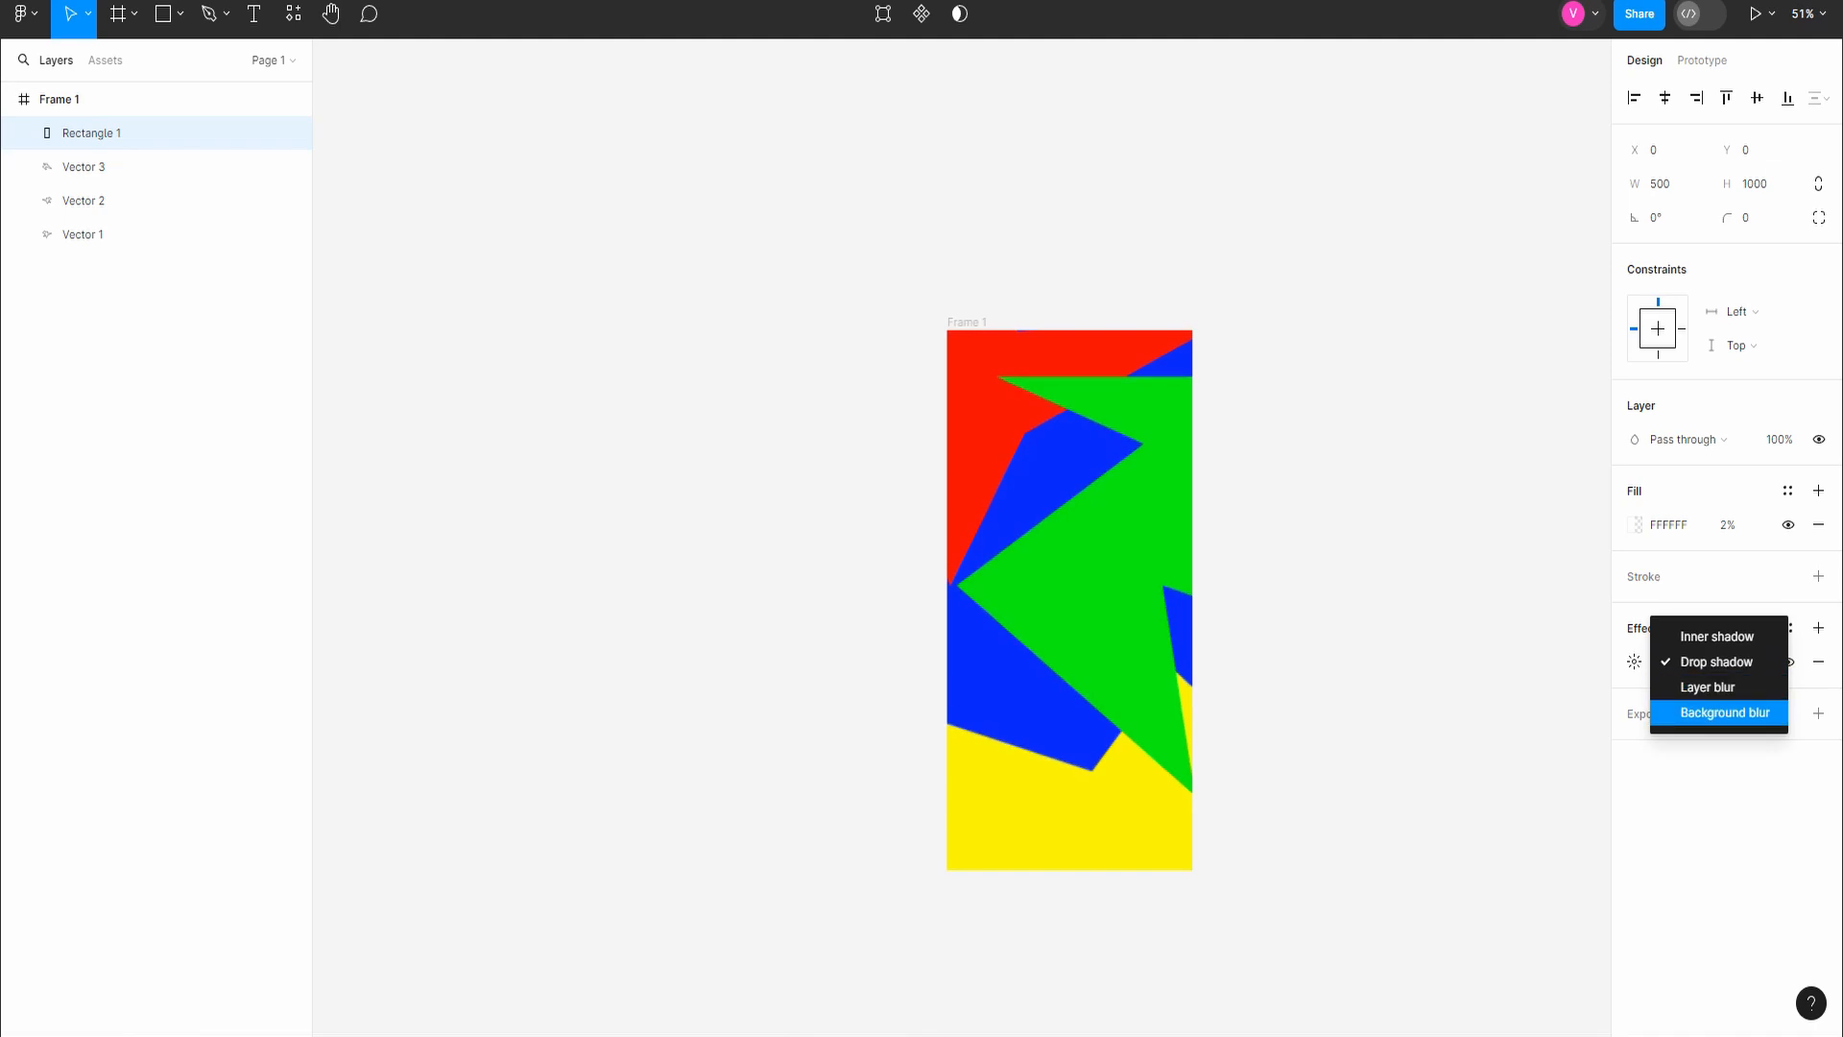
click(1721, 712)
click(1633, 662)
text(100)
key(Return)
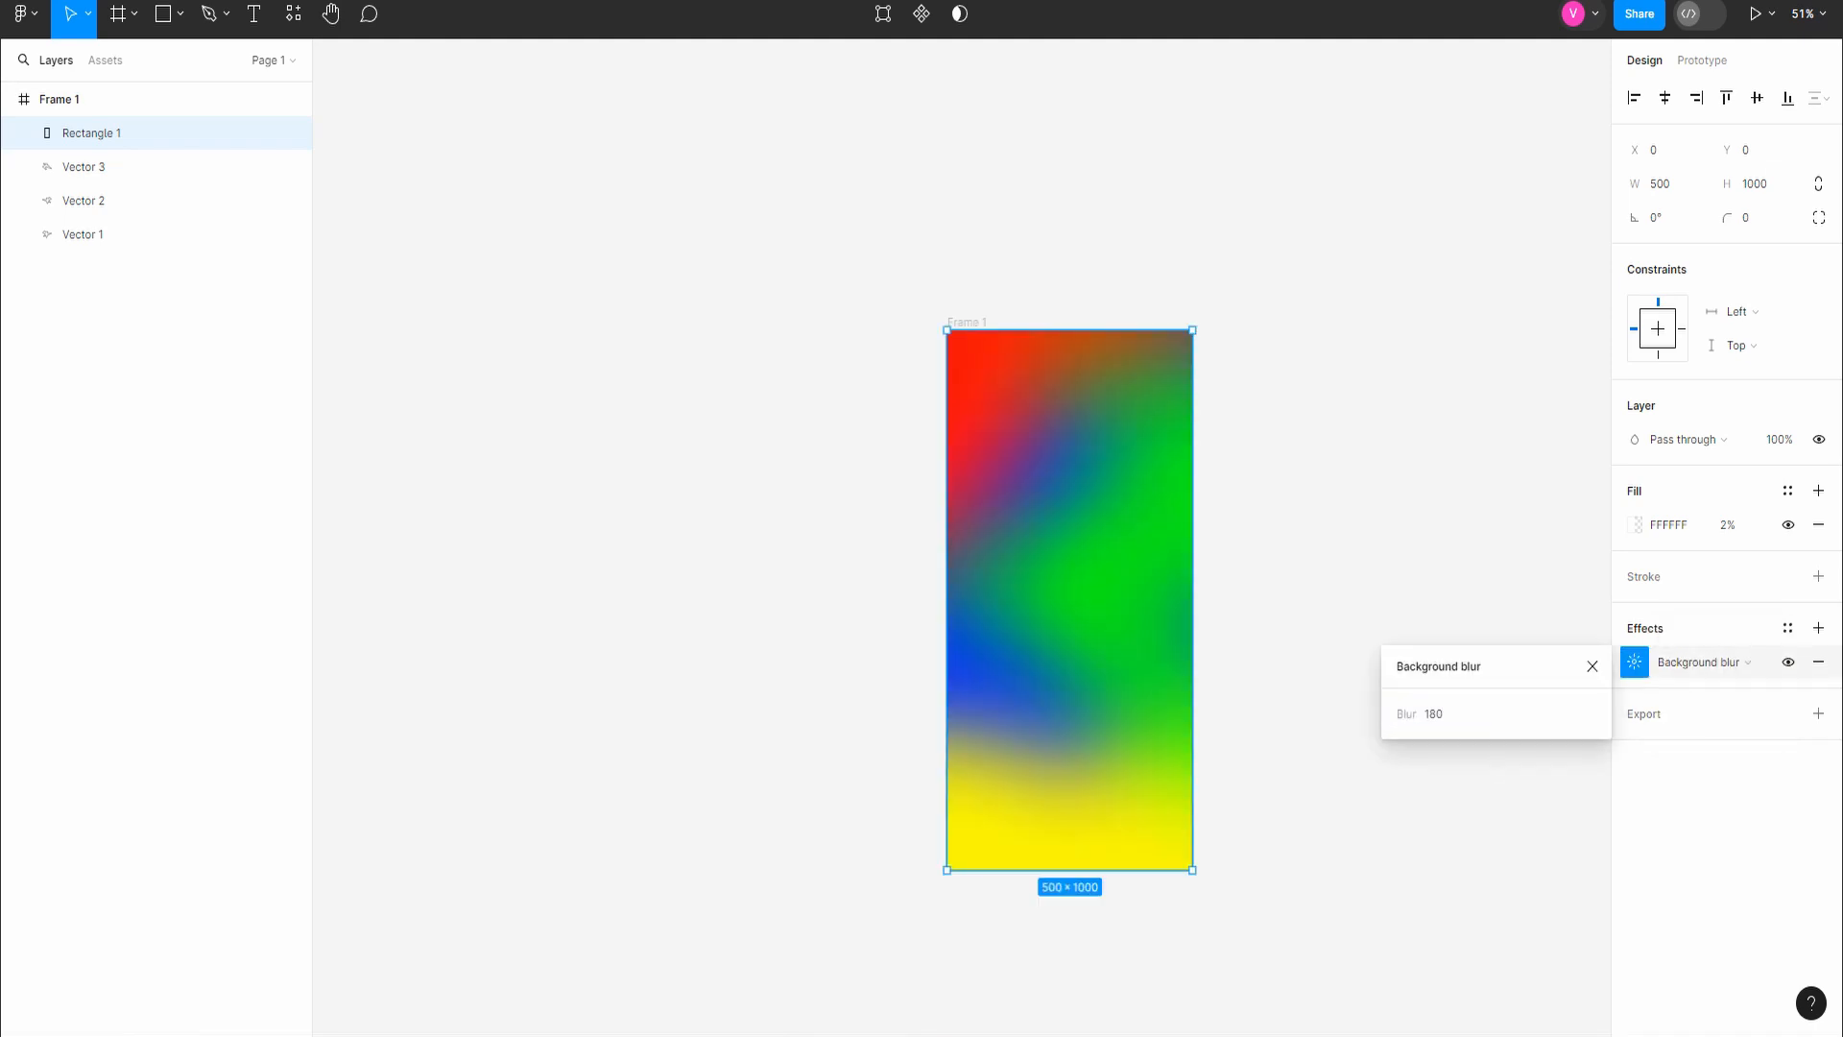
key(Escape)
key(Escape)
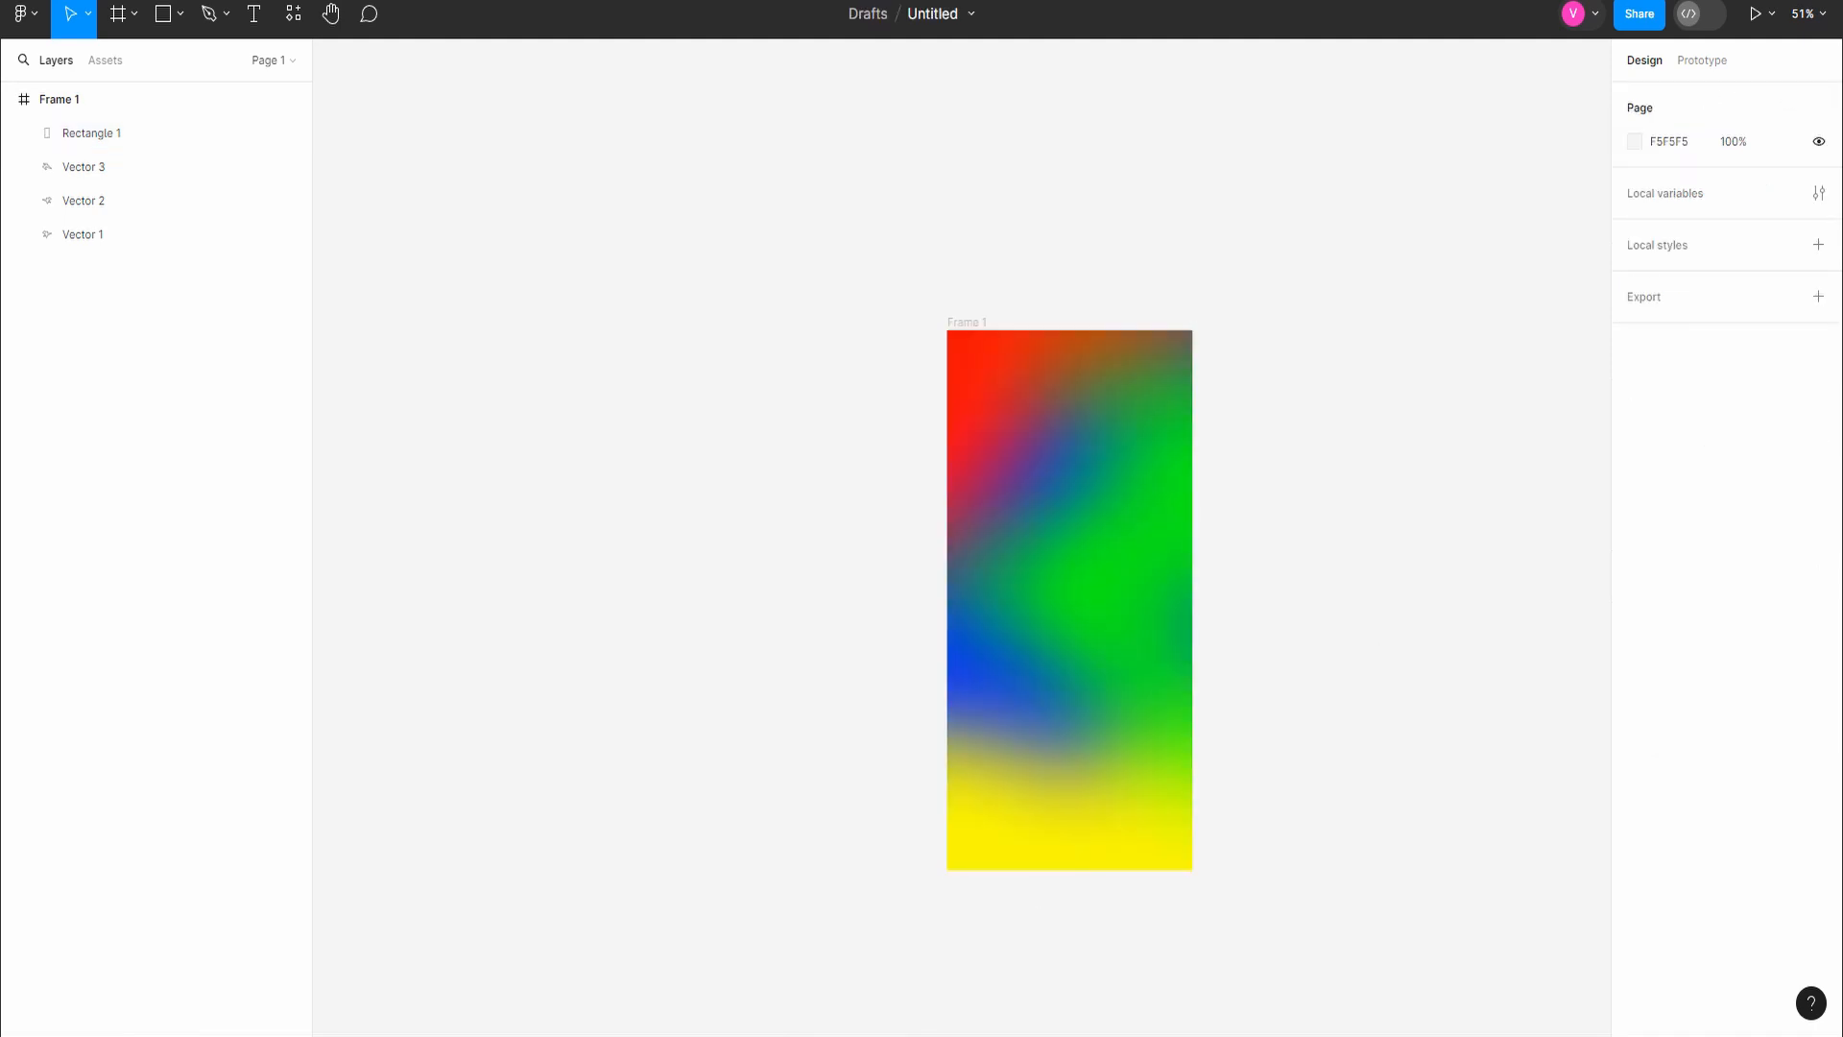
Step: Add the white text "HELLO WORLD!" to the frame and center it over the gradient
scroll(1069, 600, down, 1)
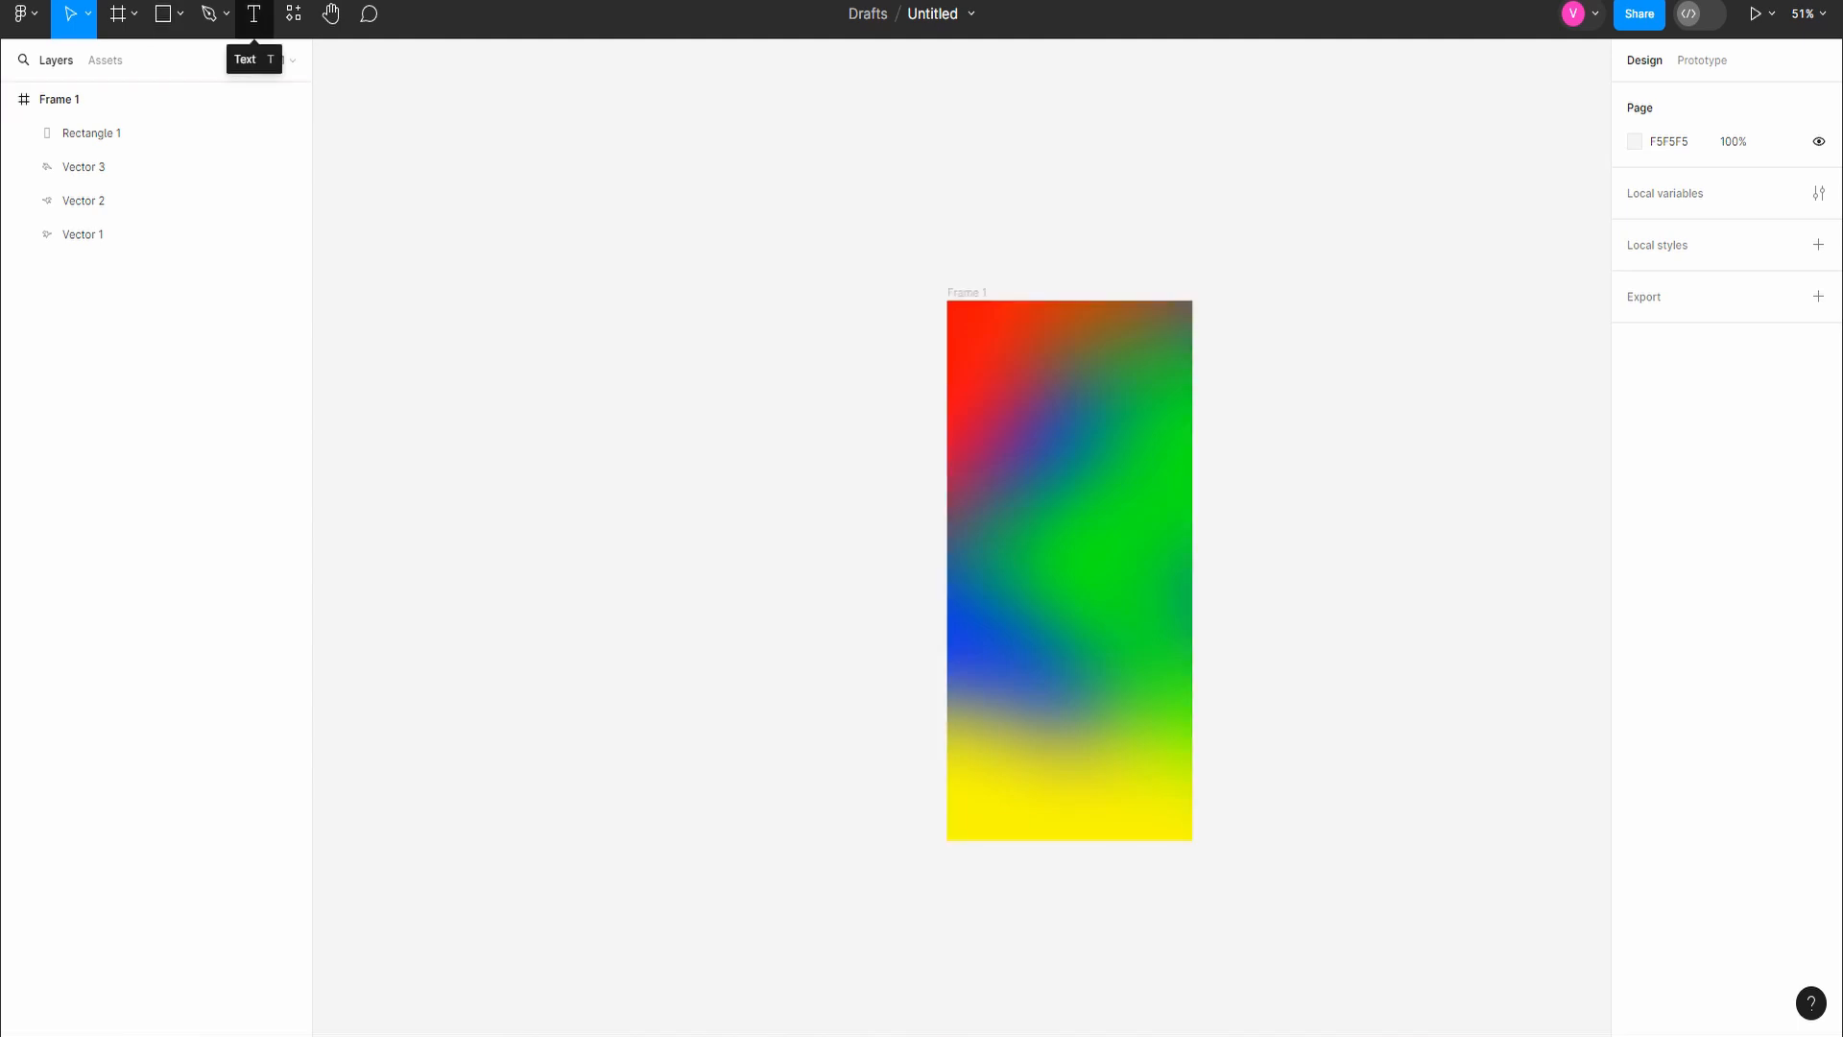
click(253, 16)
click(1052, 584)
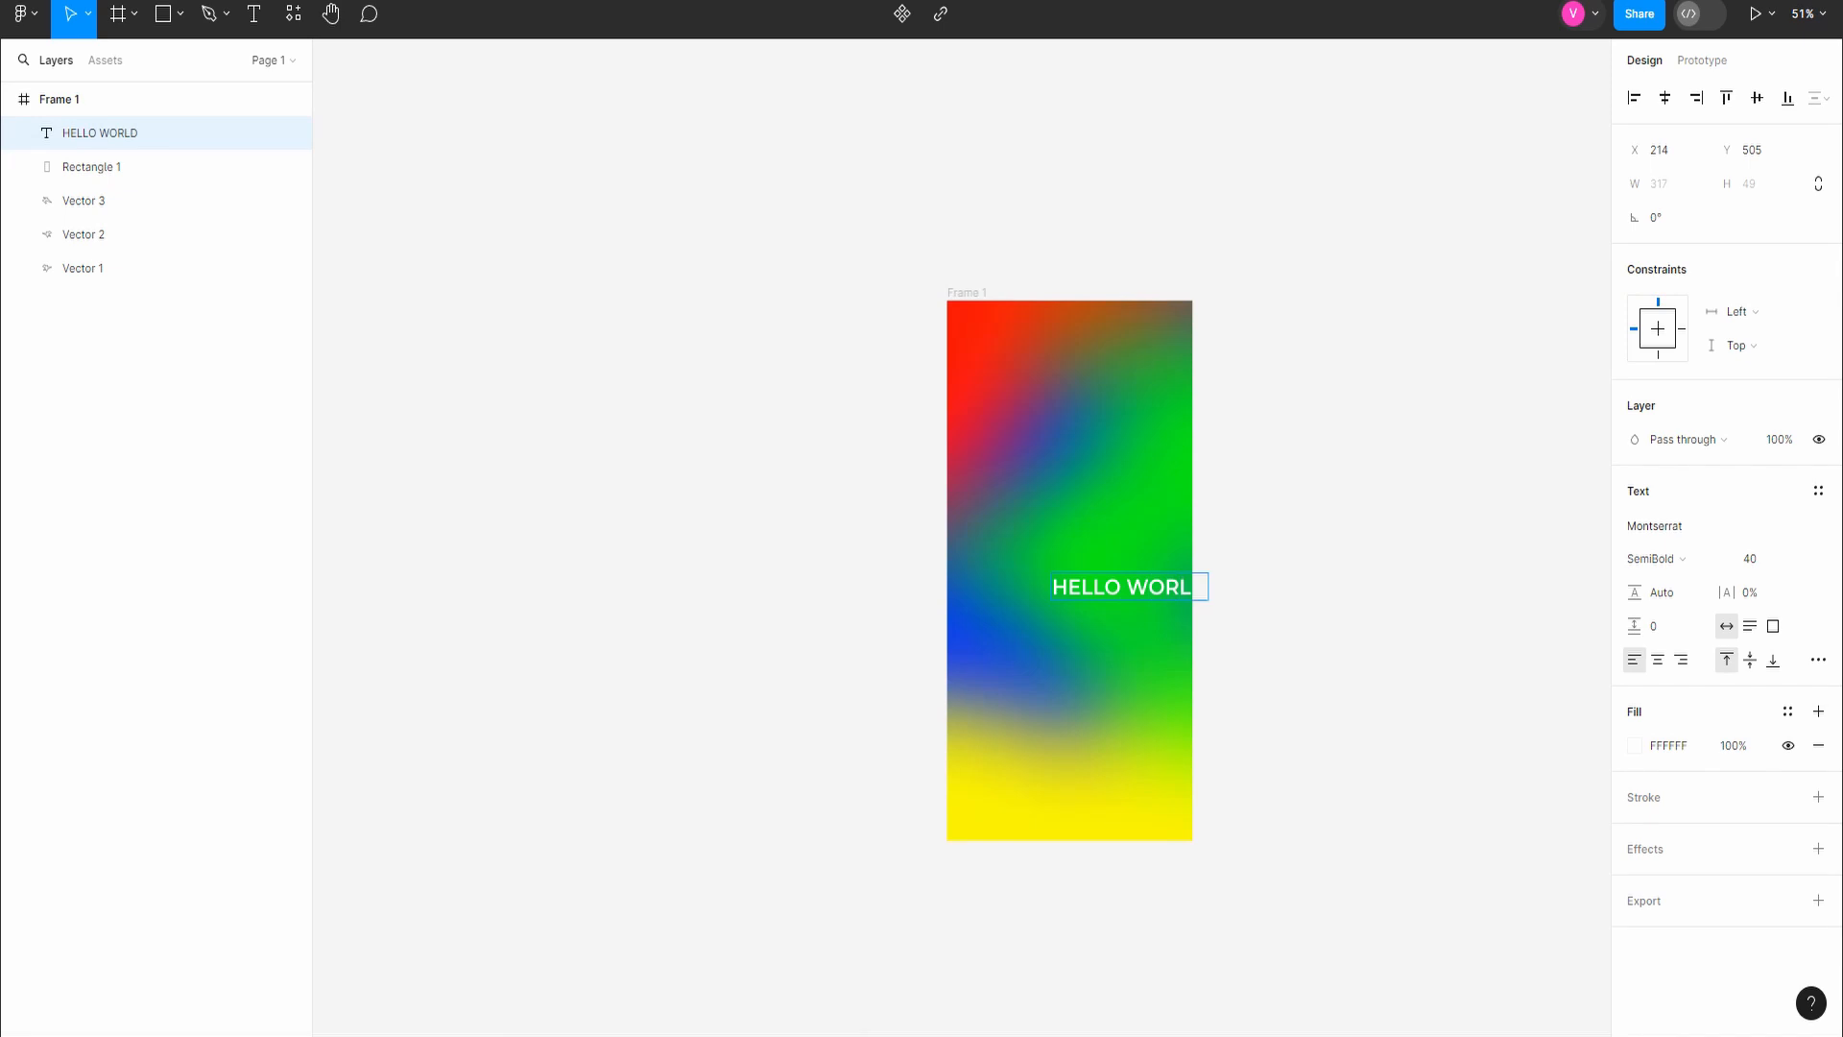
key(Escape)
key(Escape)
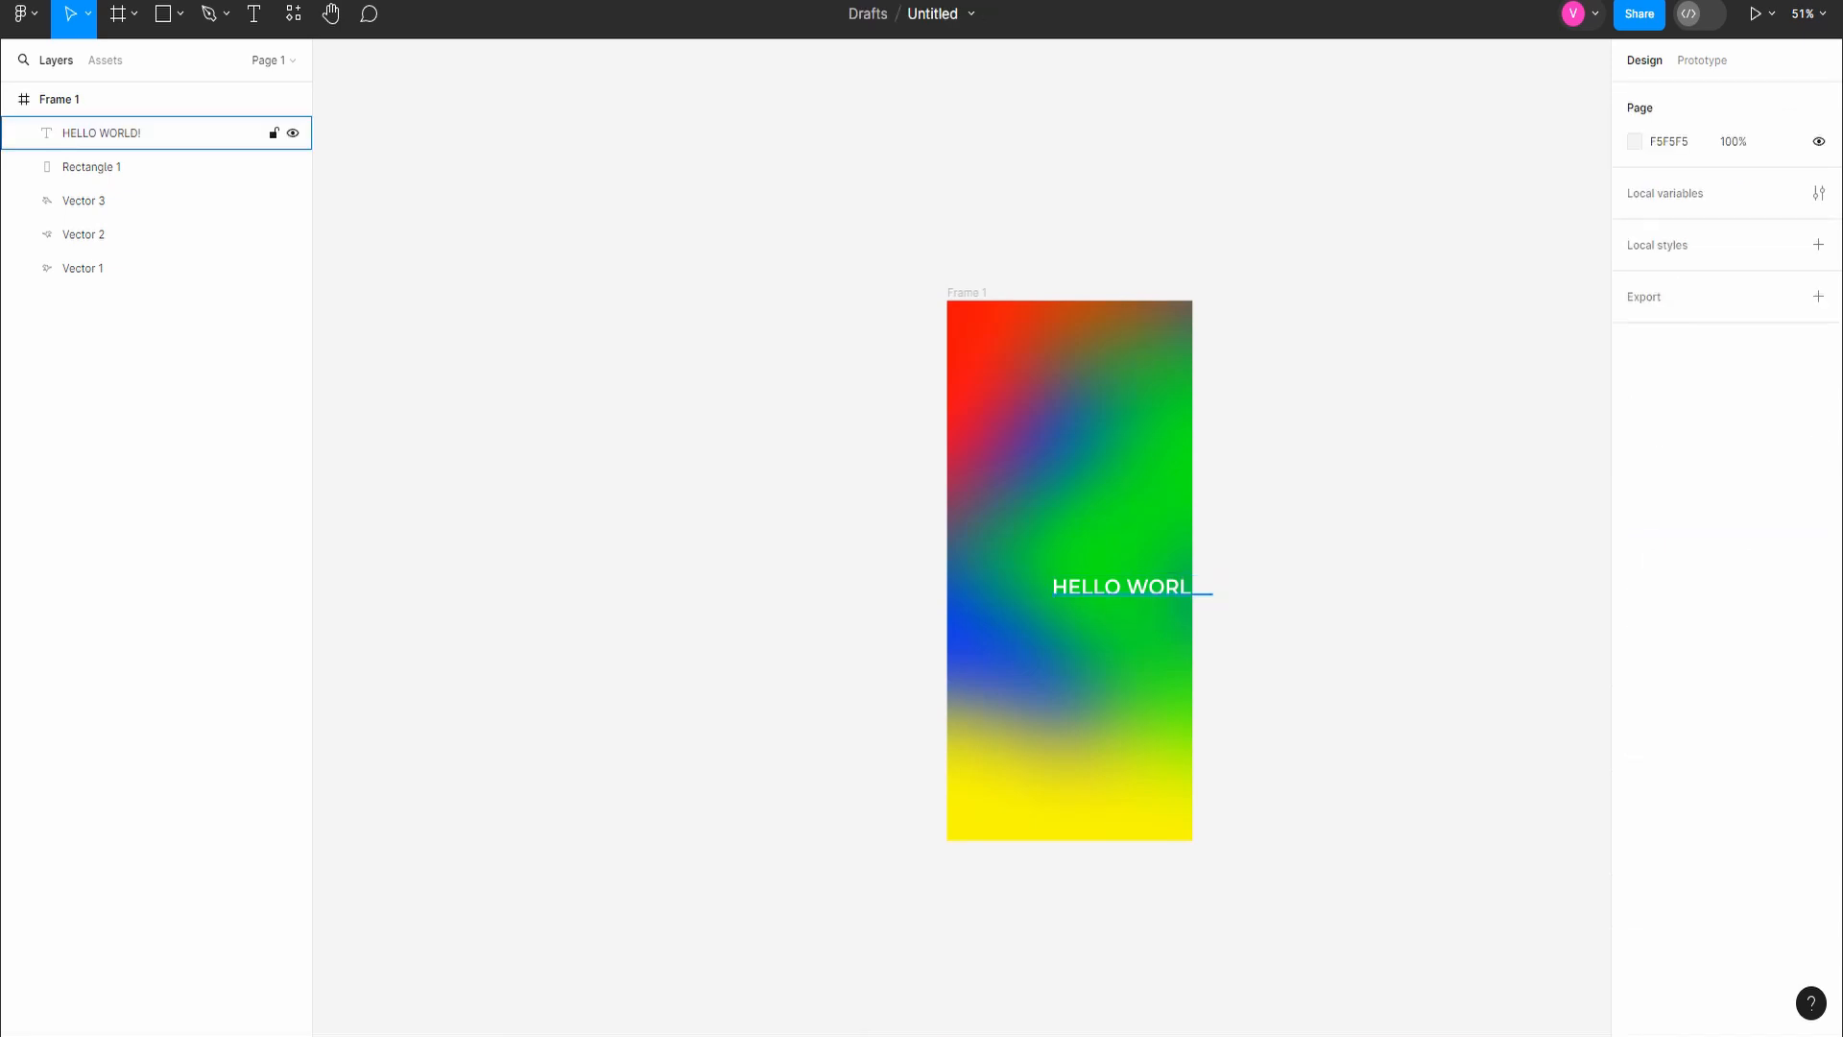
drag(1121, 586, 1019, 537)
Step: Draw a 362 × 107 rectangle with corner radius 100 at the frame's center, stacked behind the HELLO WORLD! text
scroll(1125, 610, up, 4)
click(163, 15)
drag(852, 481, 1188, 591)
click(1757, 218)
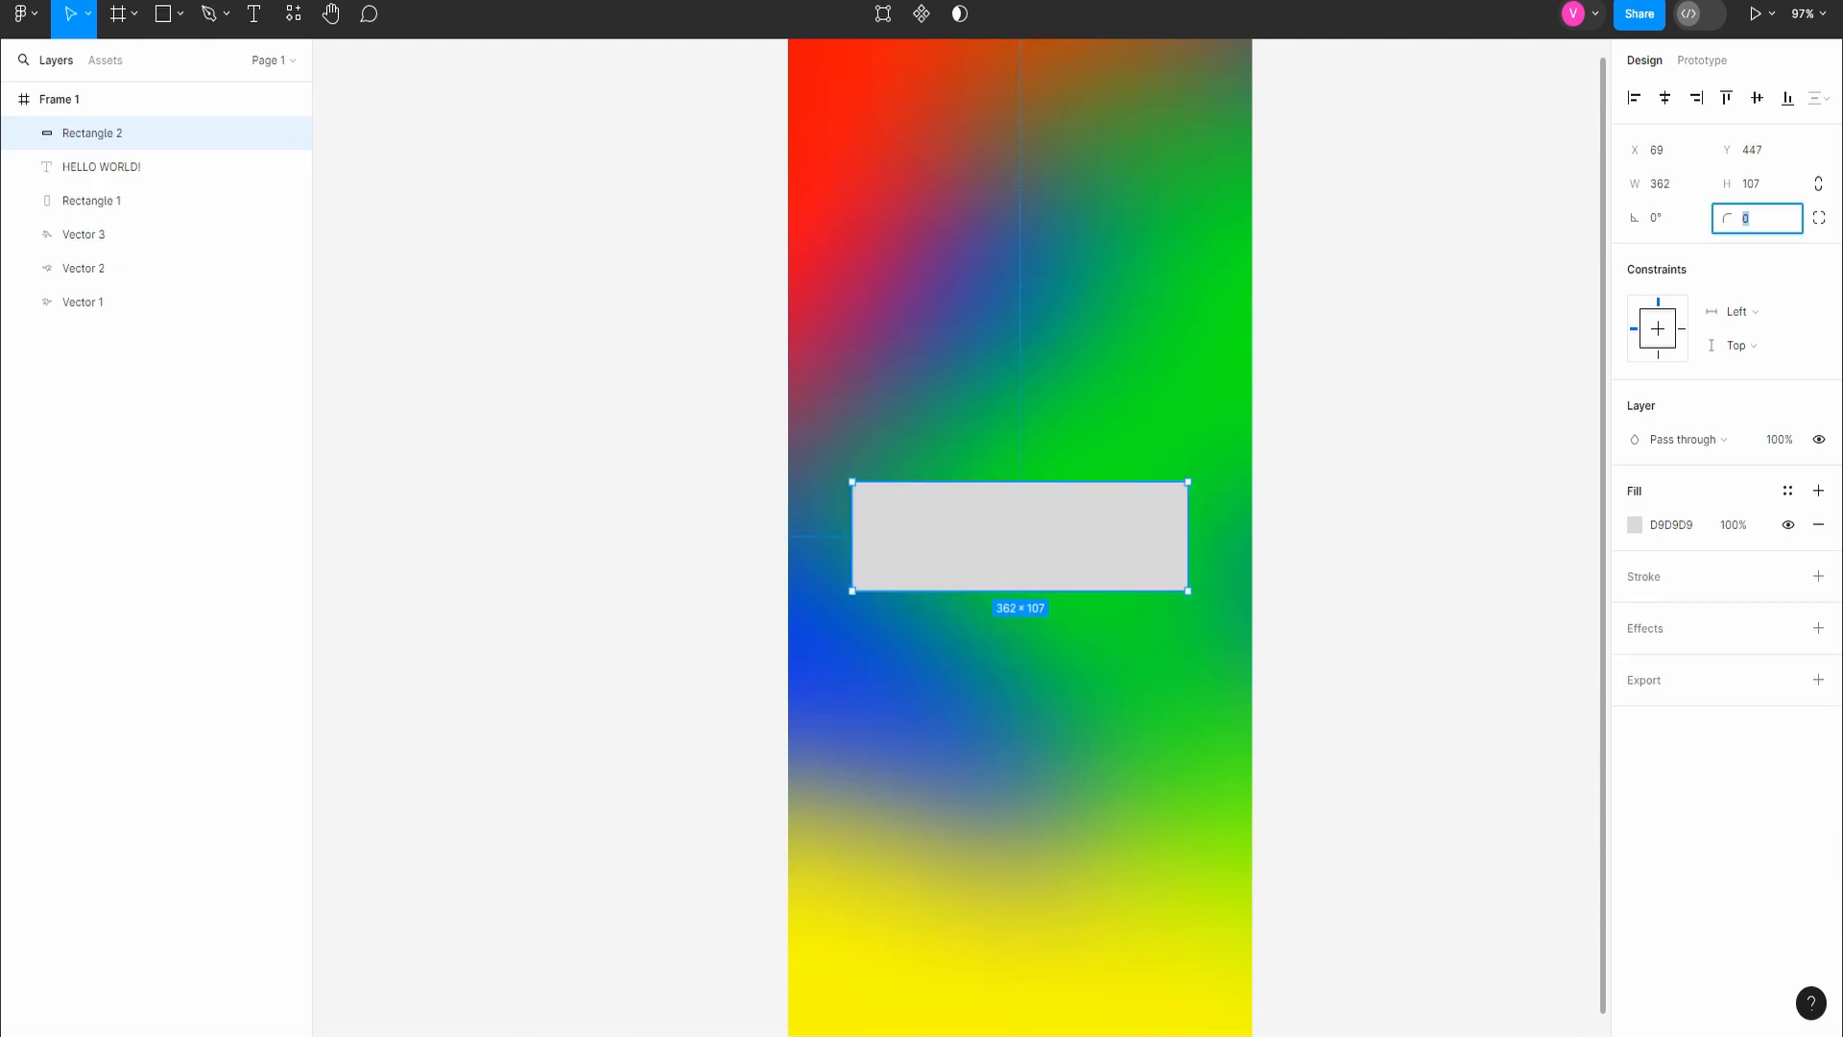
key(Return)
drag(101, 166, 101, 114)
click(100, 166)
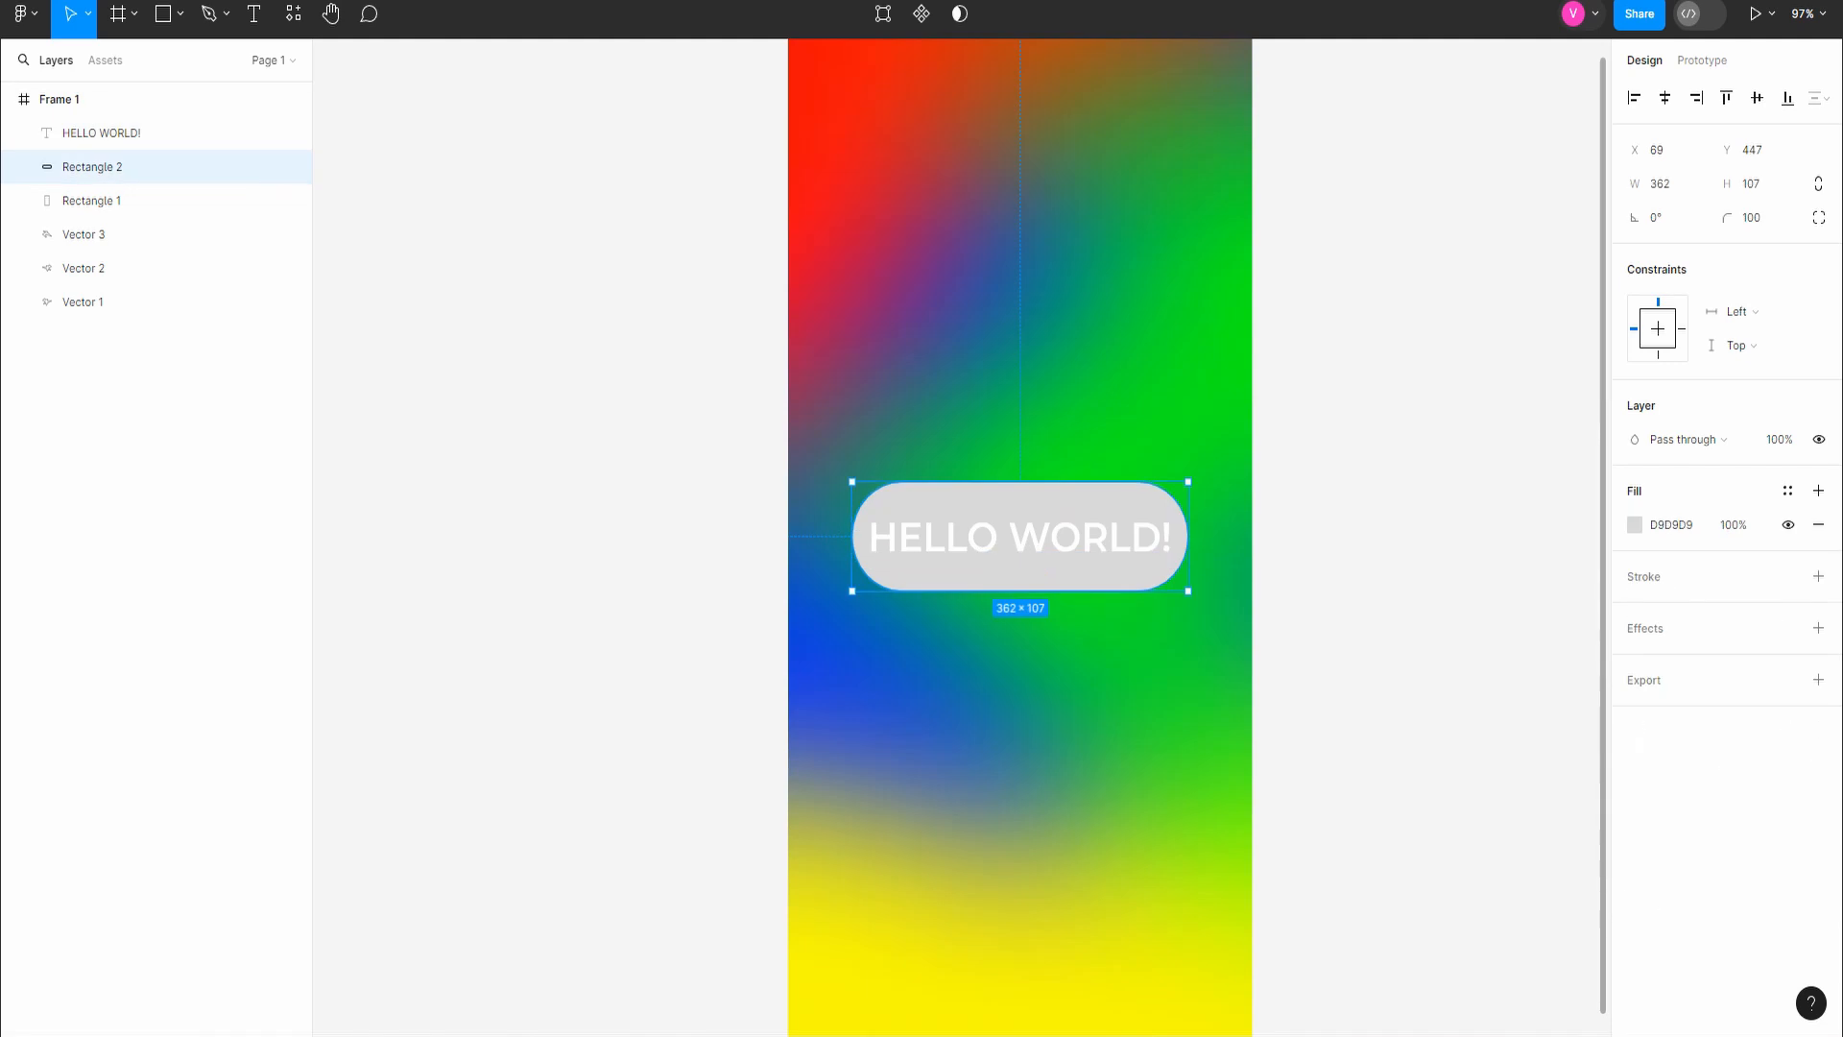
Step: Fill the button rectangle with white FFFFFF at 25% opacity
click(1635, 525)
drag(1406, 518, 1380, 490)
click(1732, 525)
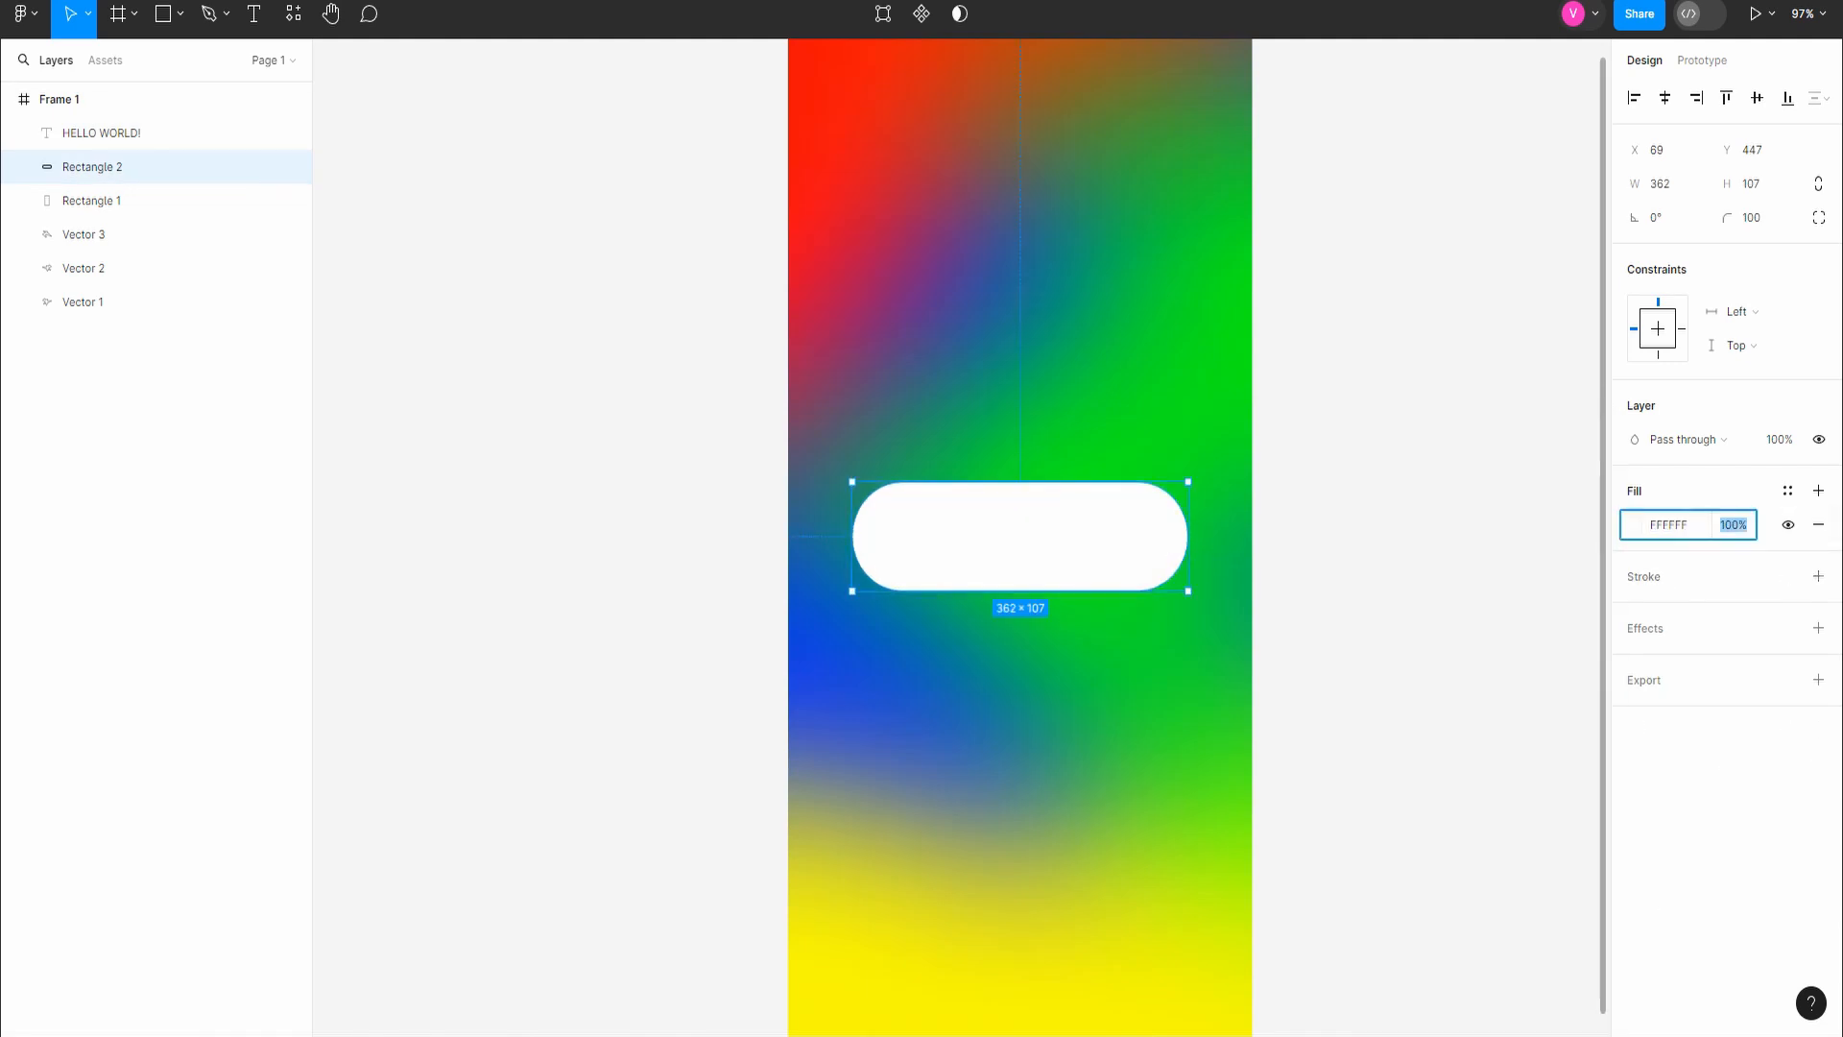
text(20)
key(Return)
click(1731, 524)
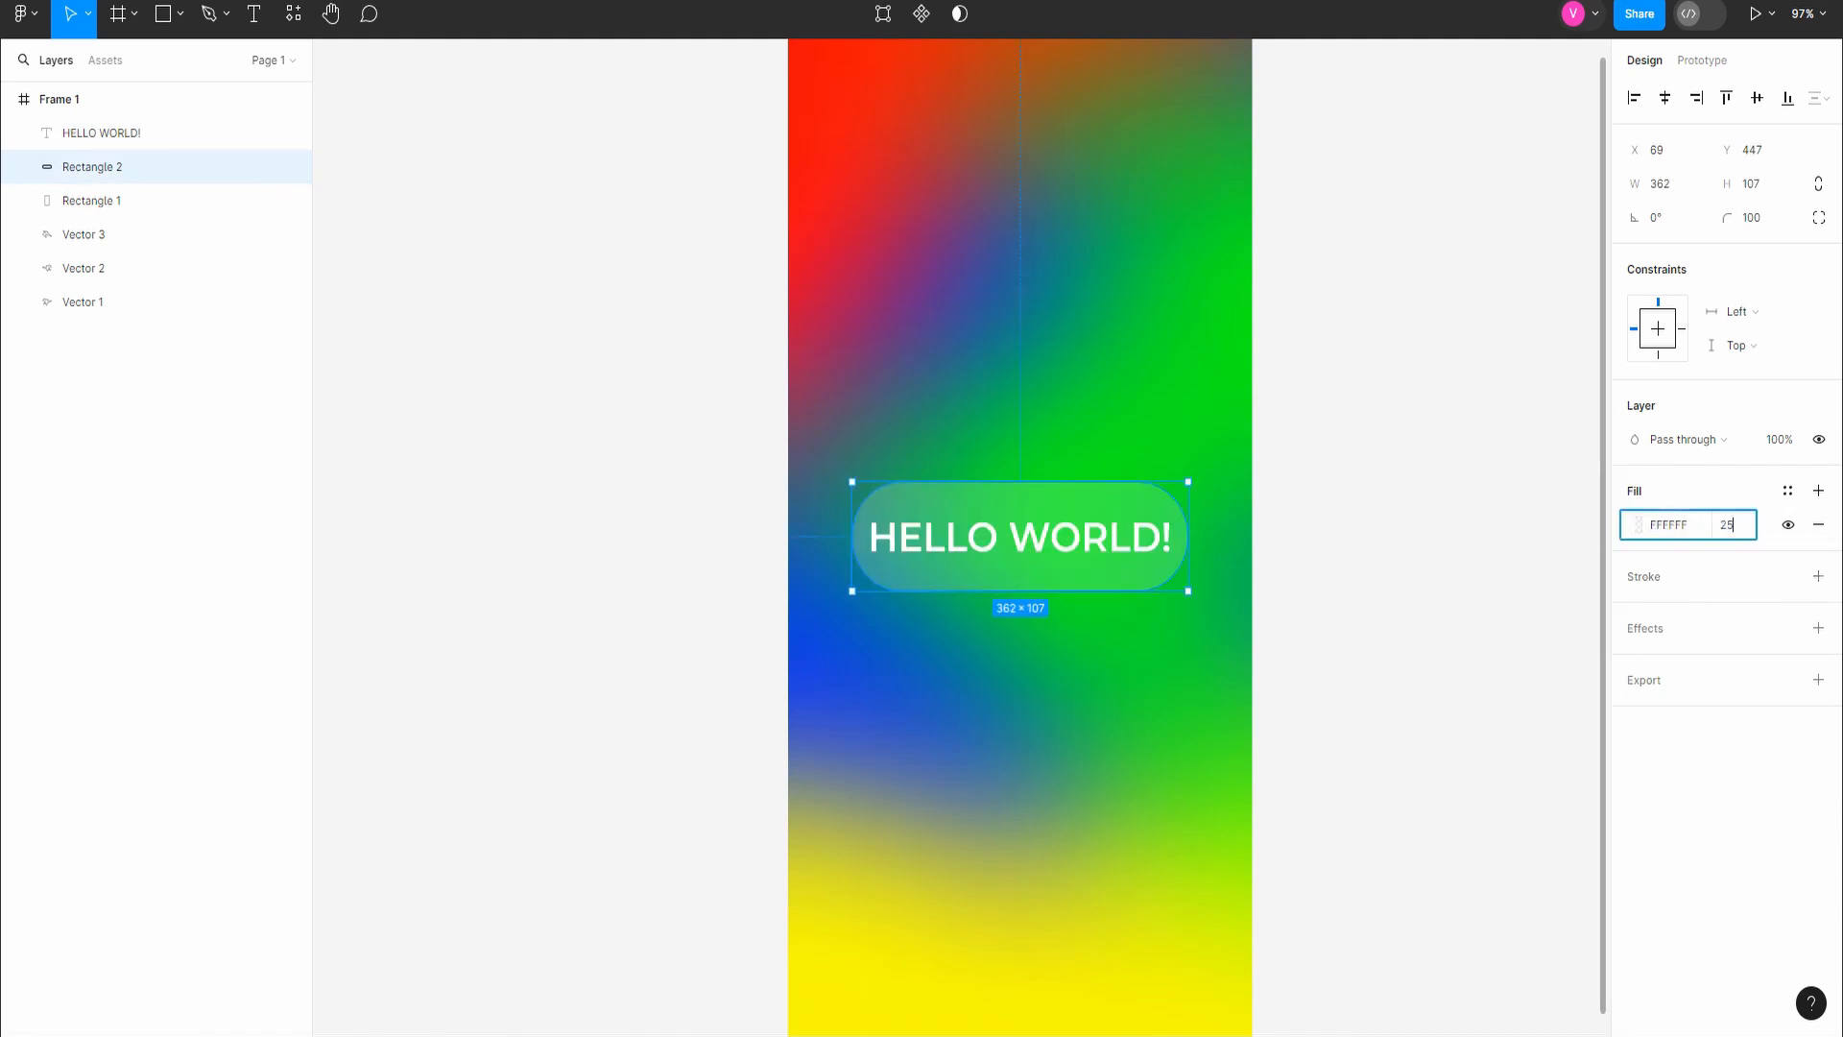
text(25)
key(Return)
Step: Add a gray 959595 stroke with a width of 3 to the button rectangle
click(1818, 576)
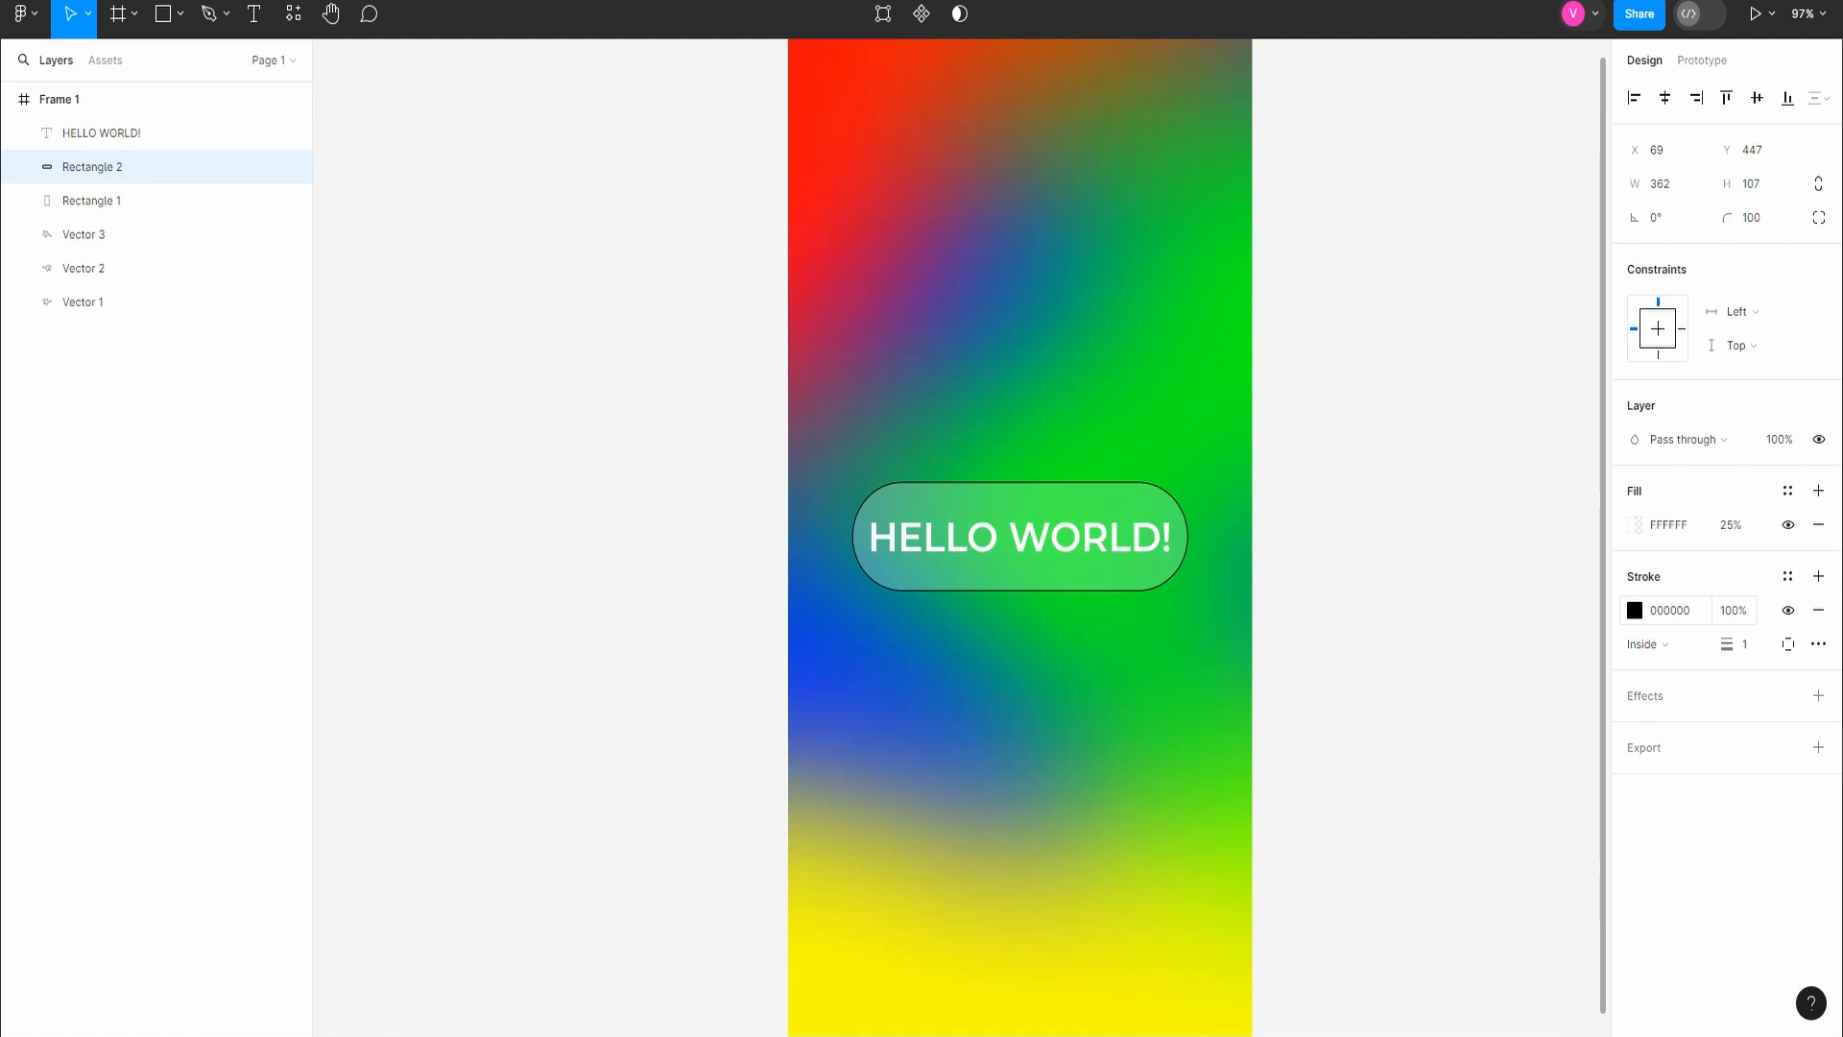
click(1633, 609)
drag(1381, 742, 1381, 611)
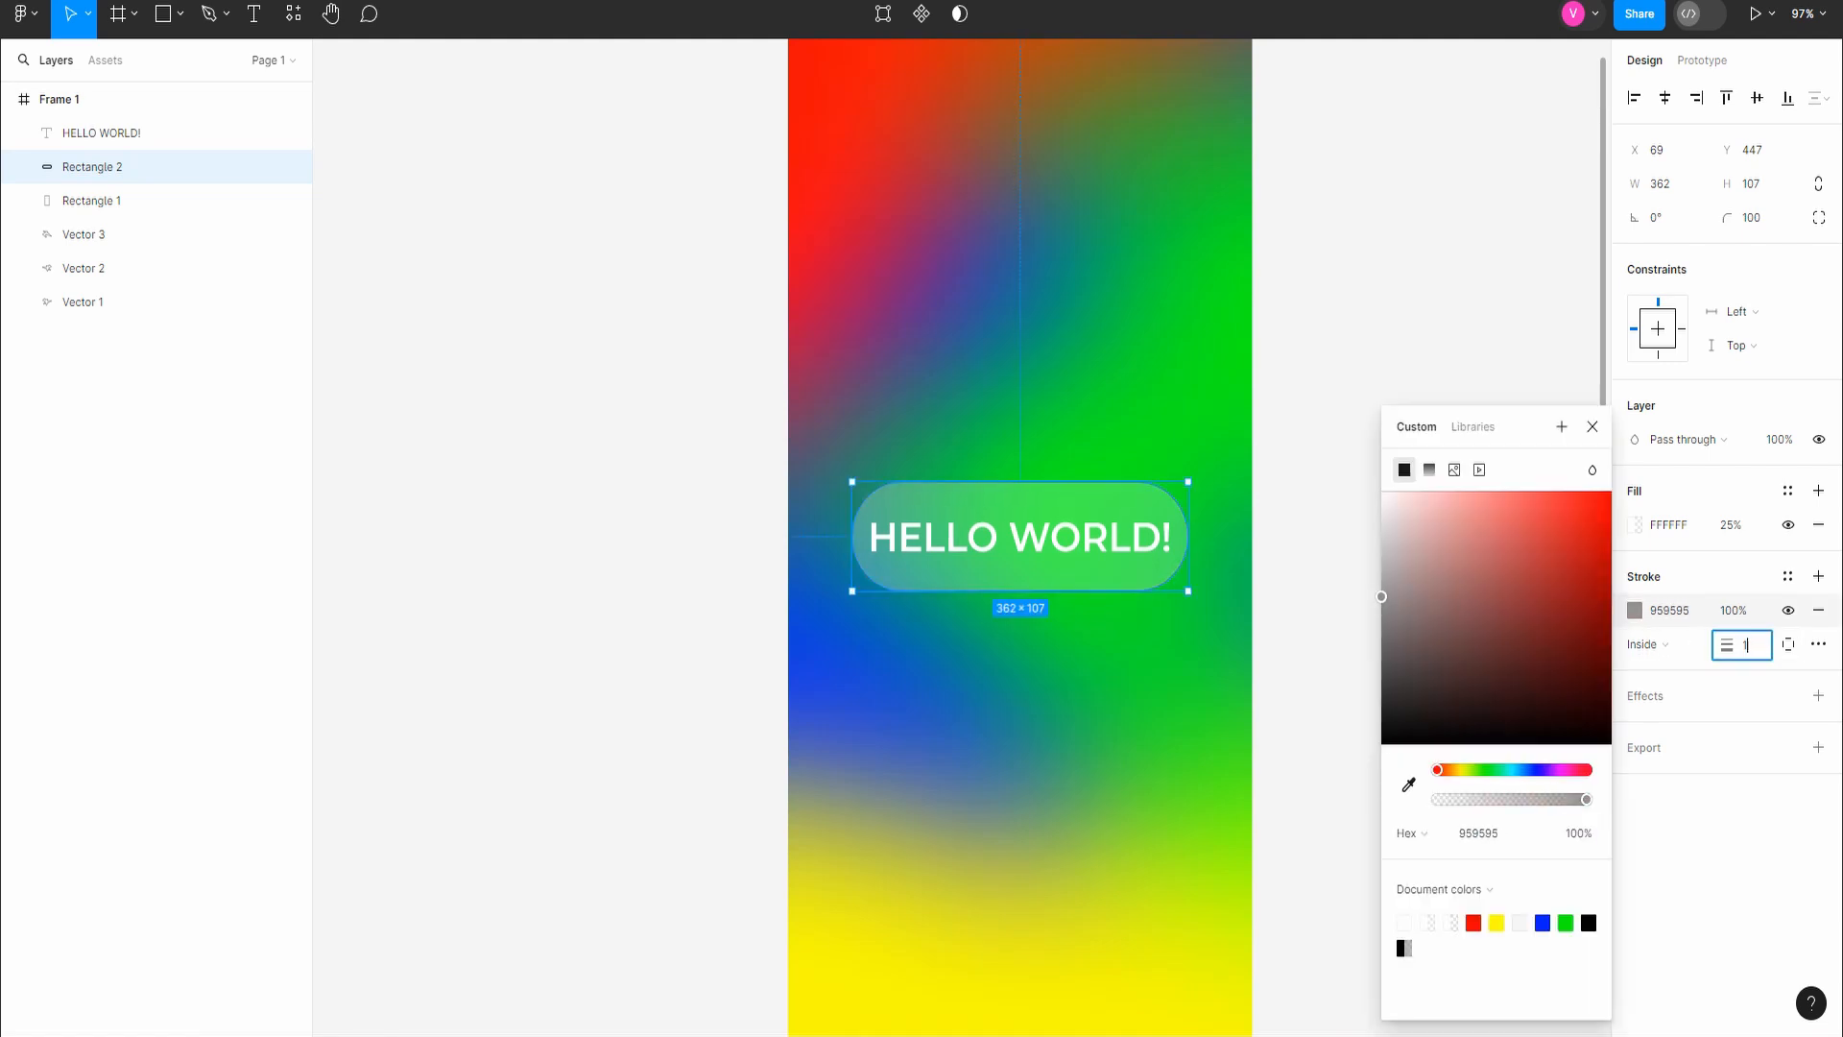
text(3)
key(Return)
click(1344, 480)
scroll(1391, 480, down, 5)
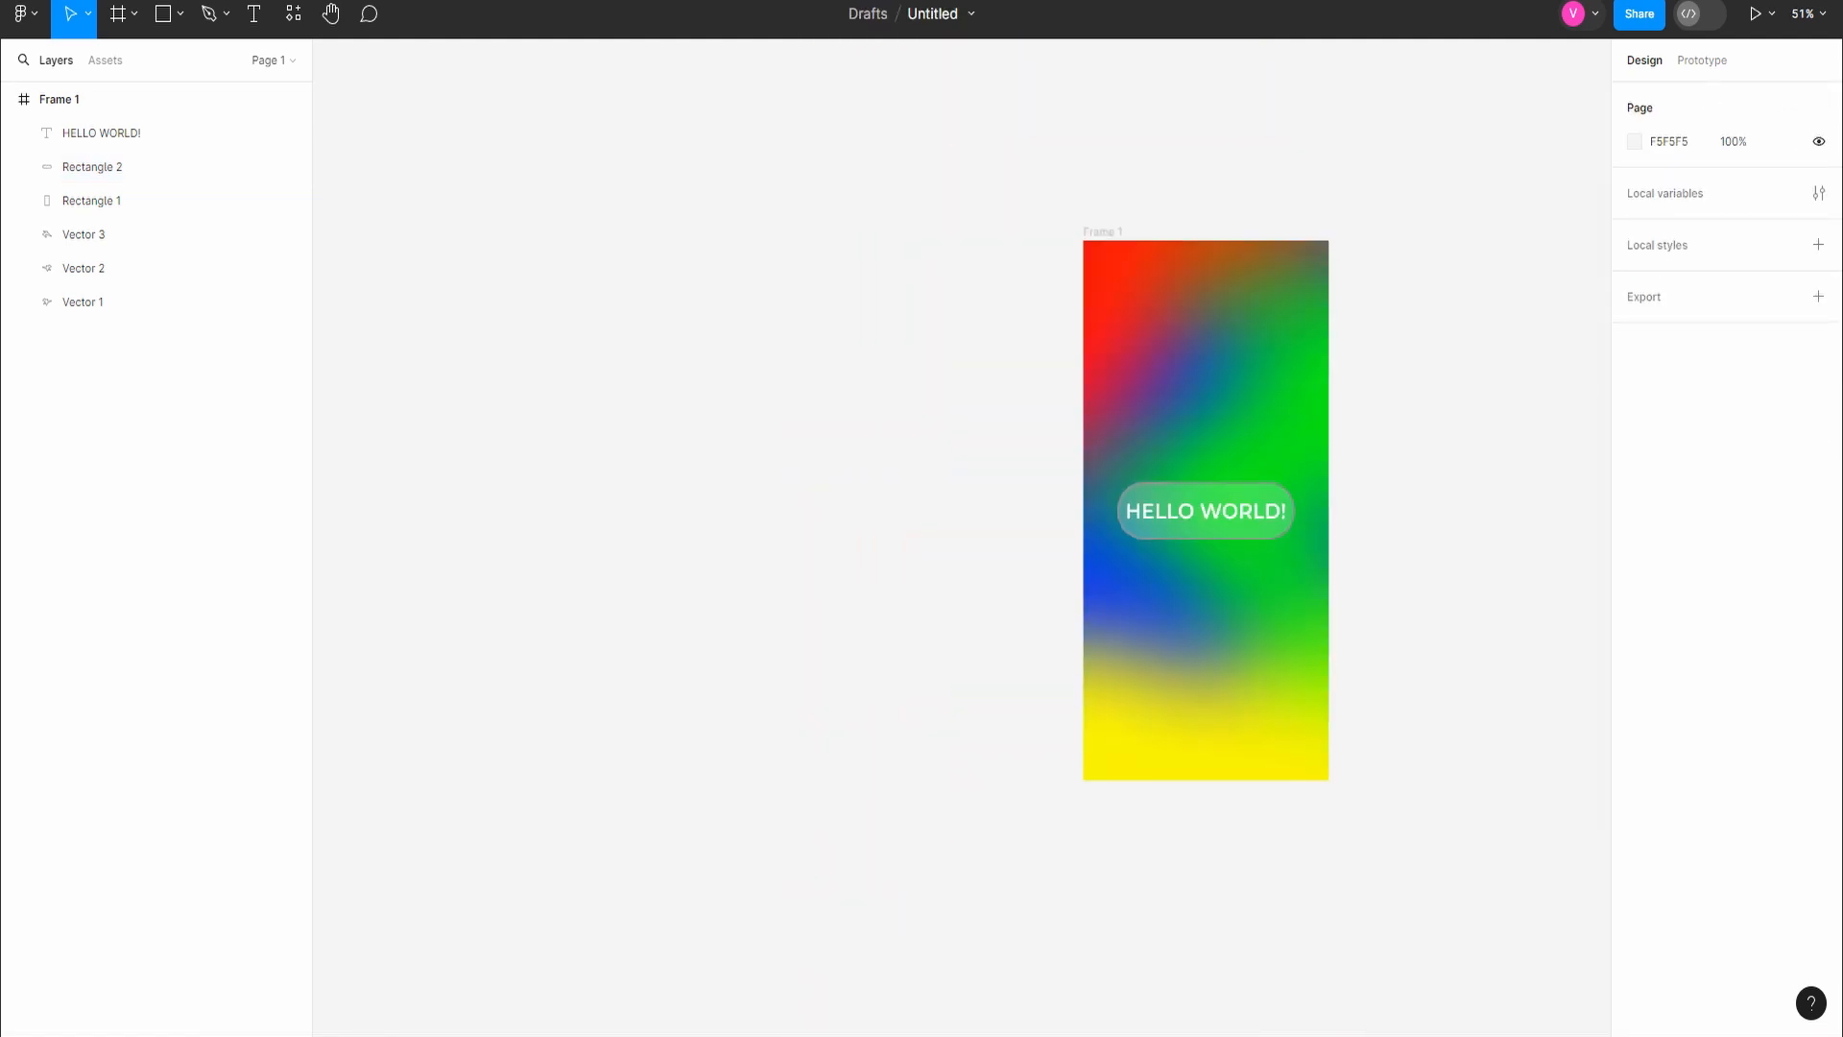
Step: Duplicate Frame 1 three times to get four identical frames in a row
scroll(1176, 509, right, 3)
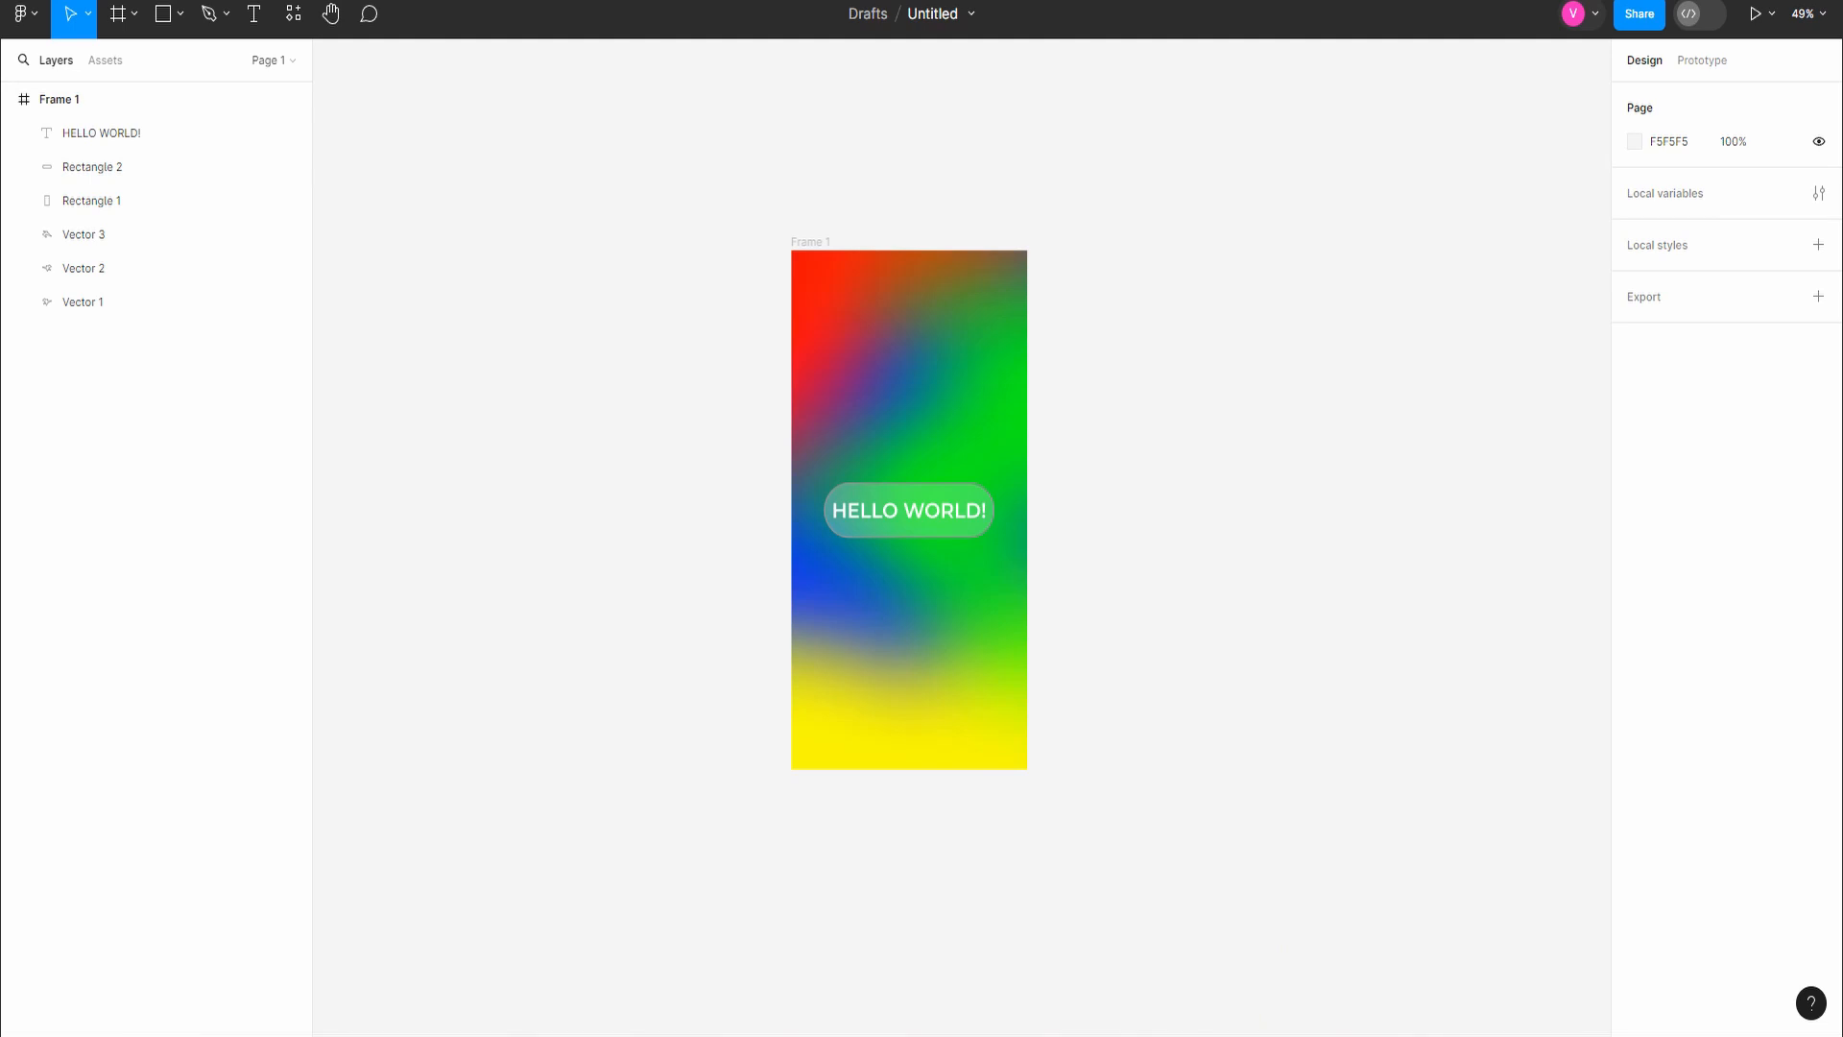
click(8, 99)
click(59, 98)
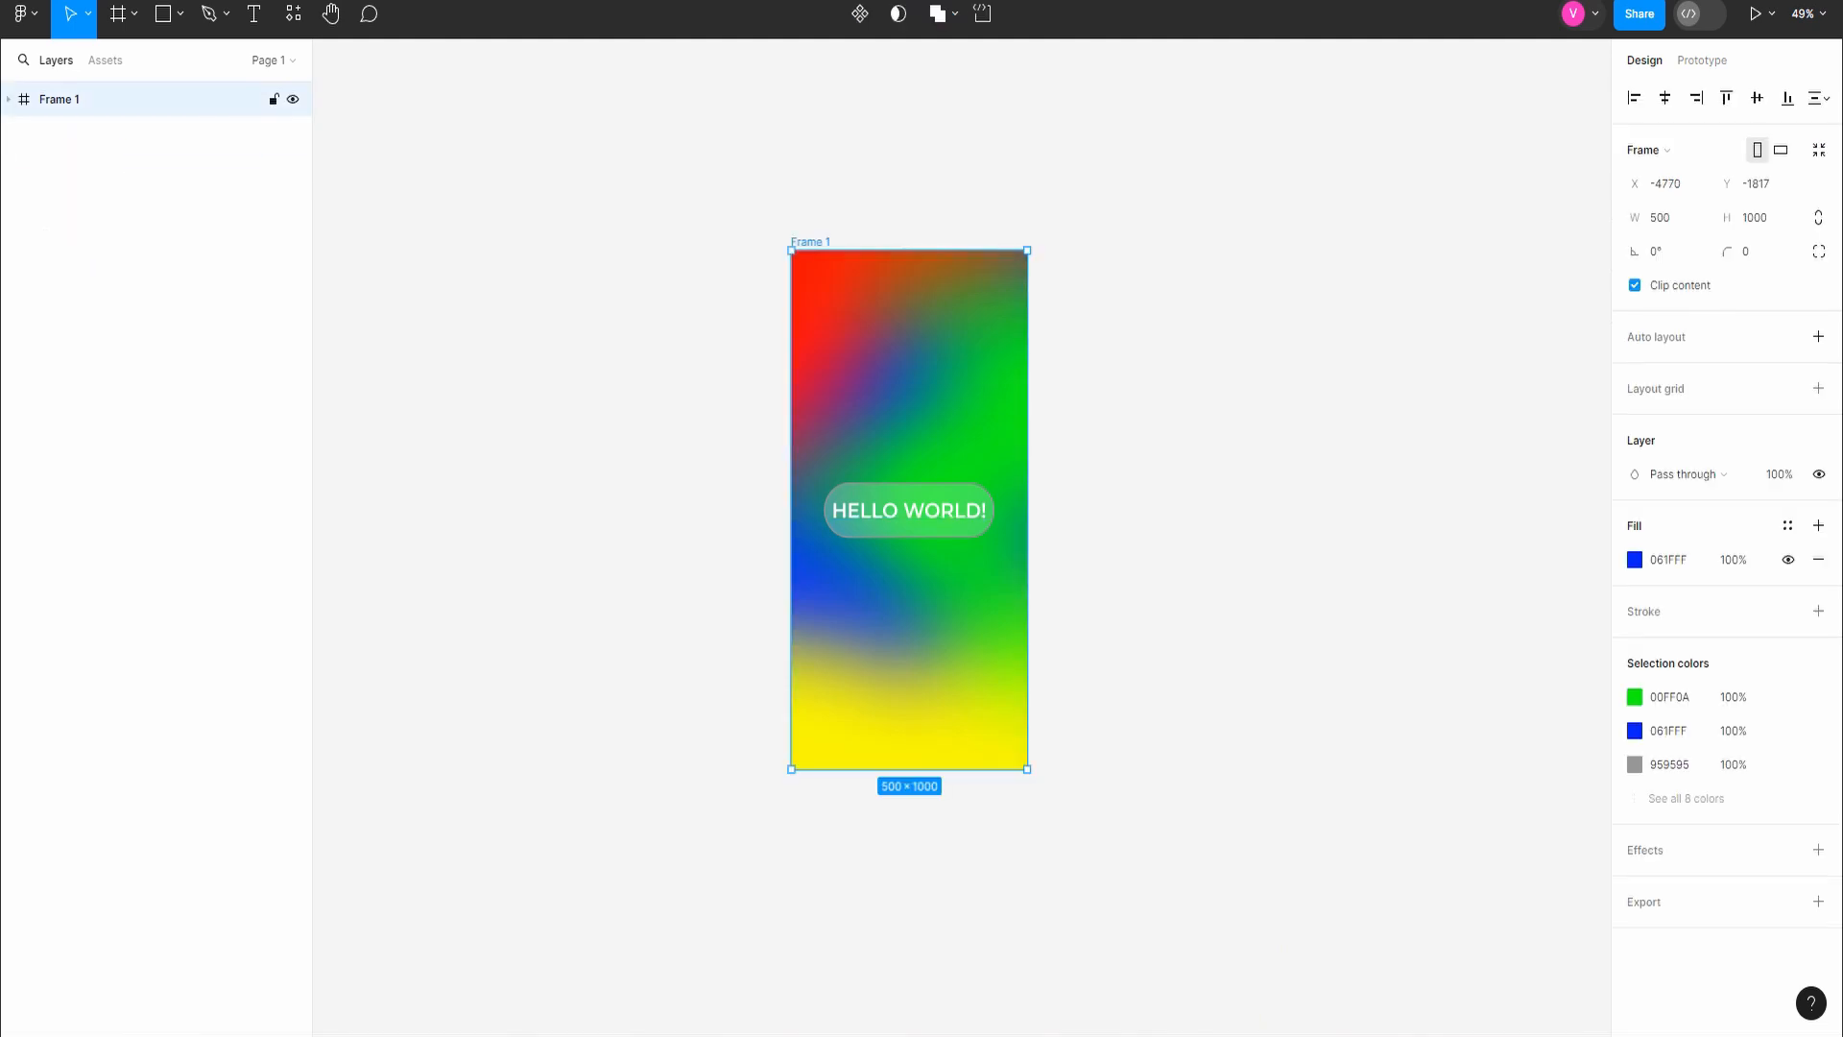
key(ctrl+d)
key(ctrl+d)
key(ctrl+d)
Step: In Frame 2, flip Vector 3 horizontally, Vectors 2 and 3 together vertically, and Vector 1 horizontally
click(60, 166)
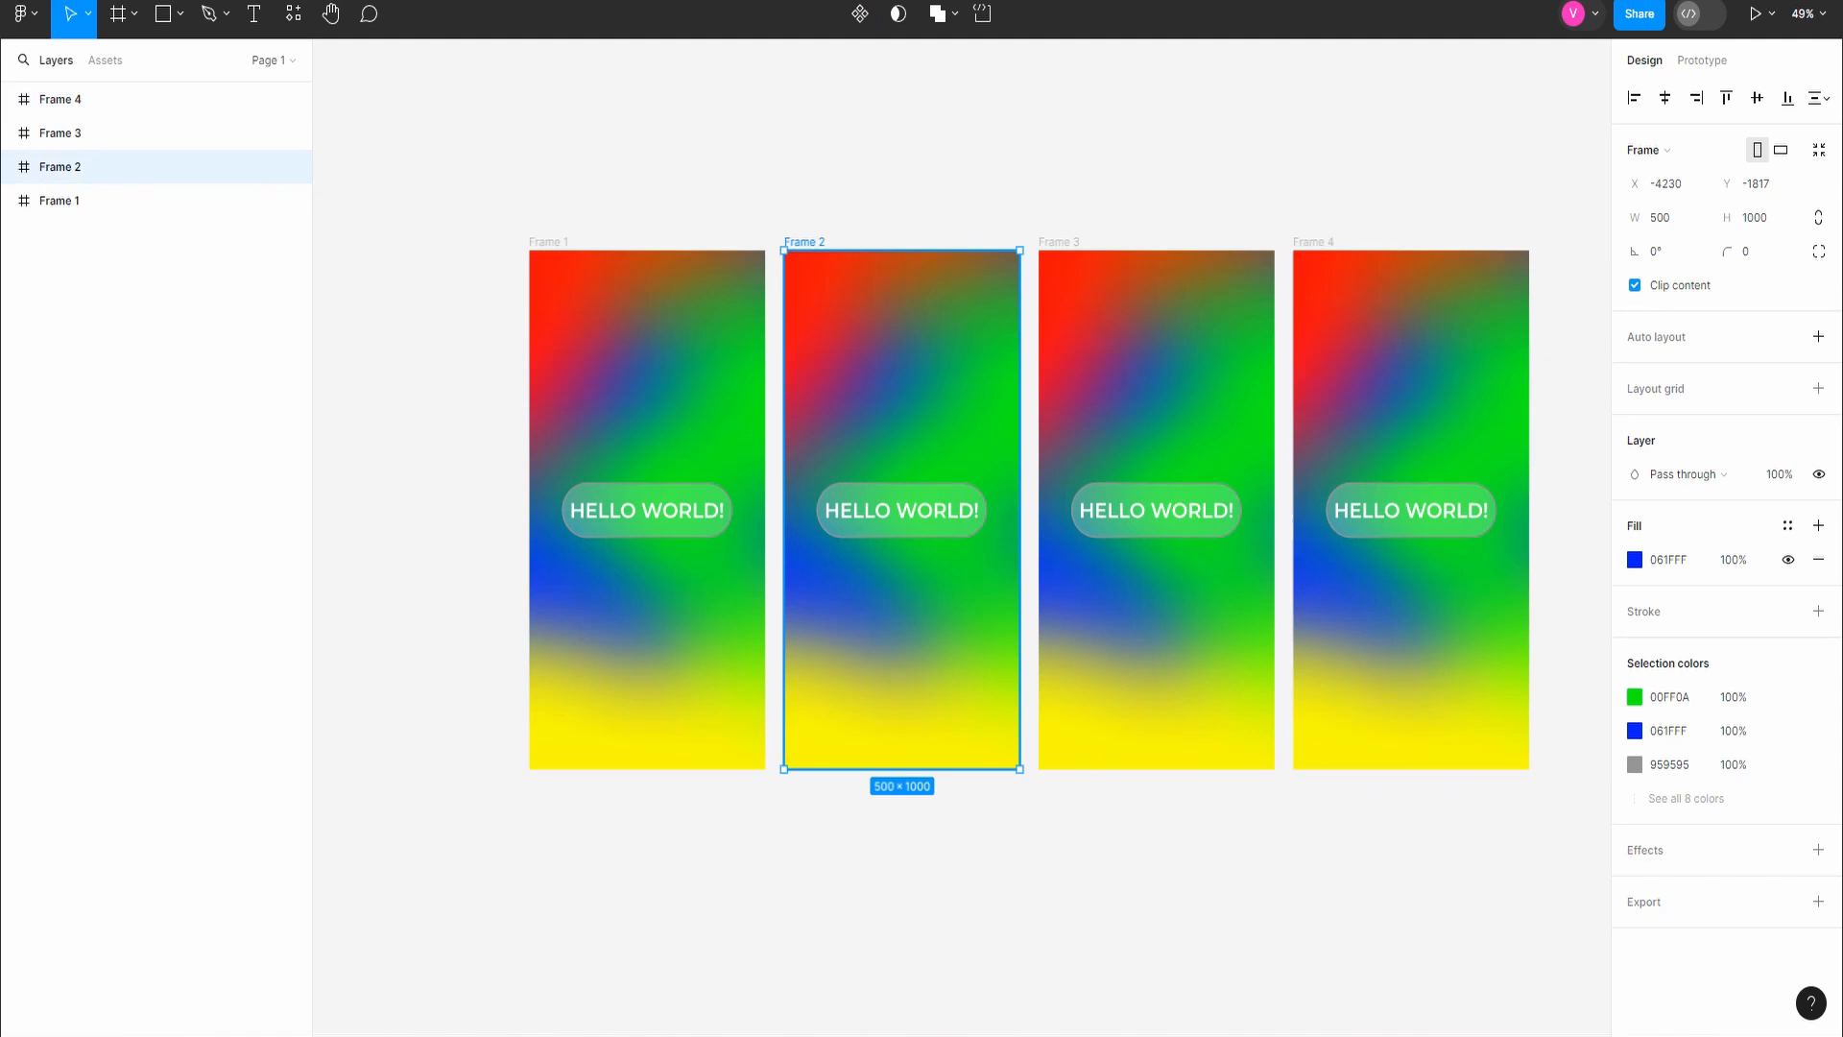
click(9, 166)
click(84, 301)
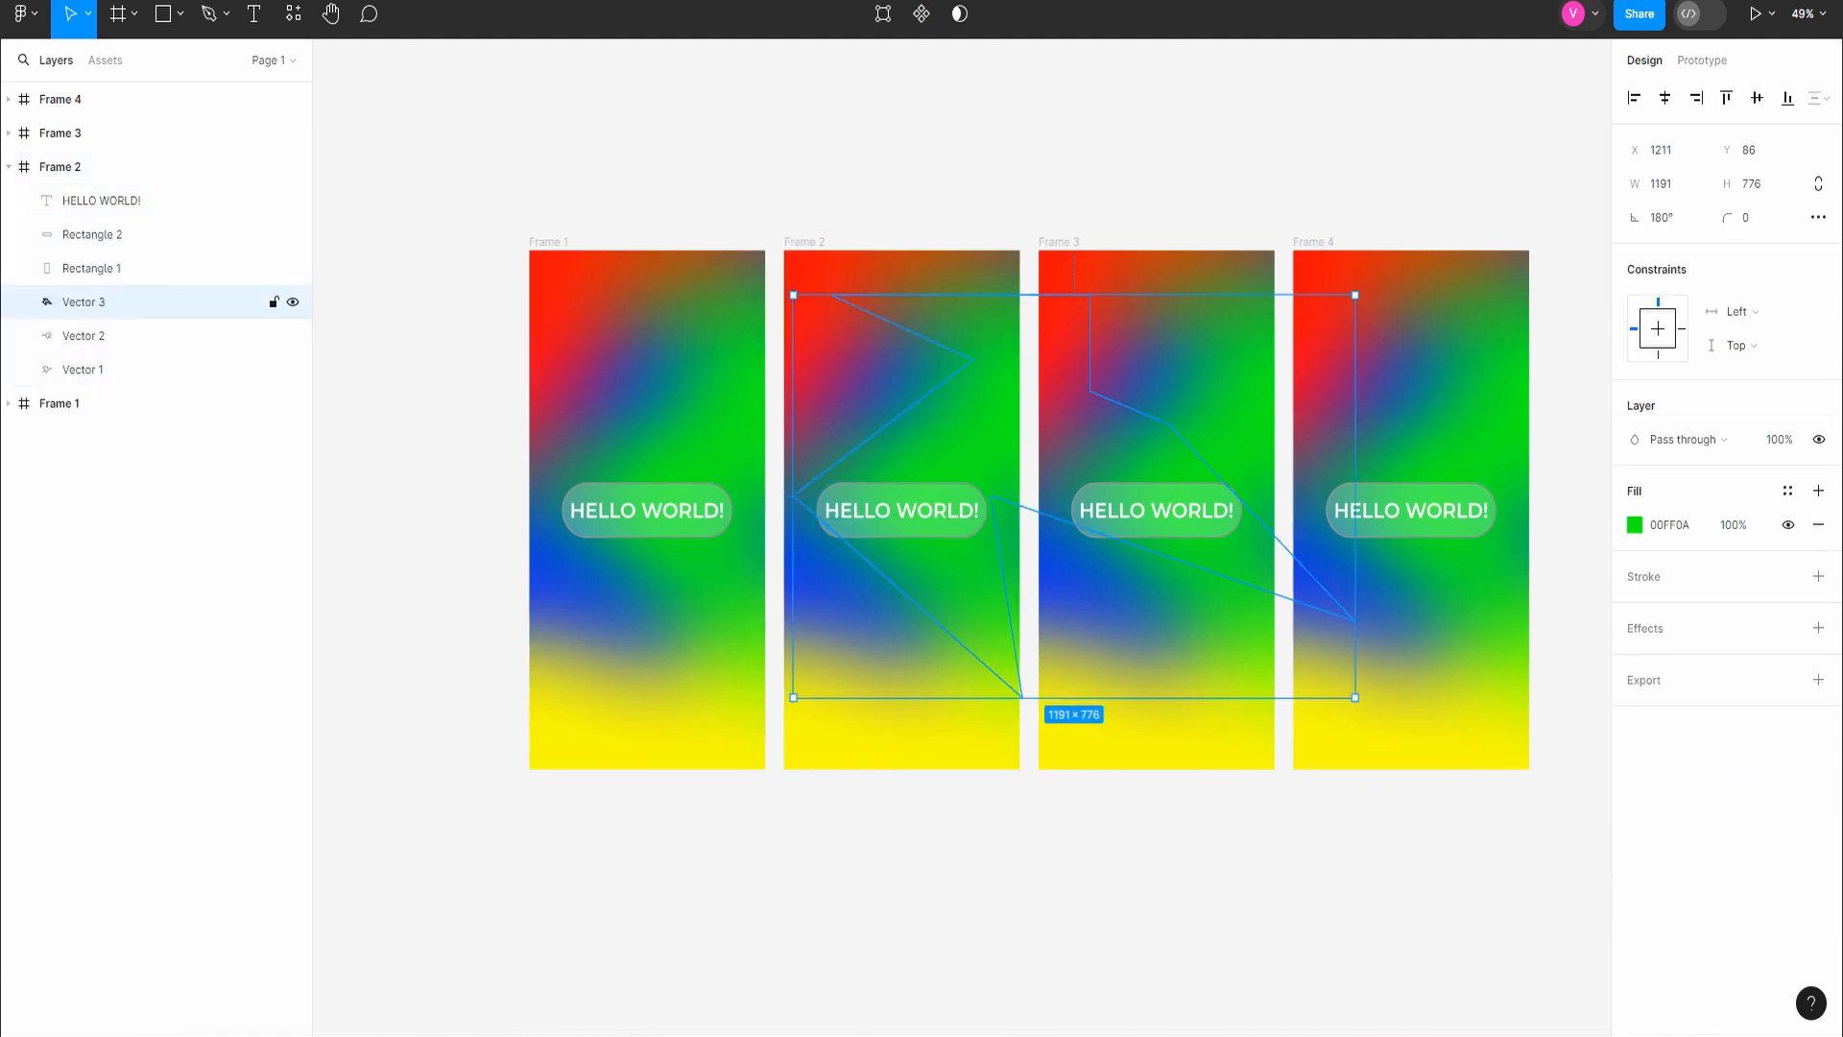
key(shift+h)
shift+click(83, 335)
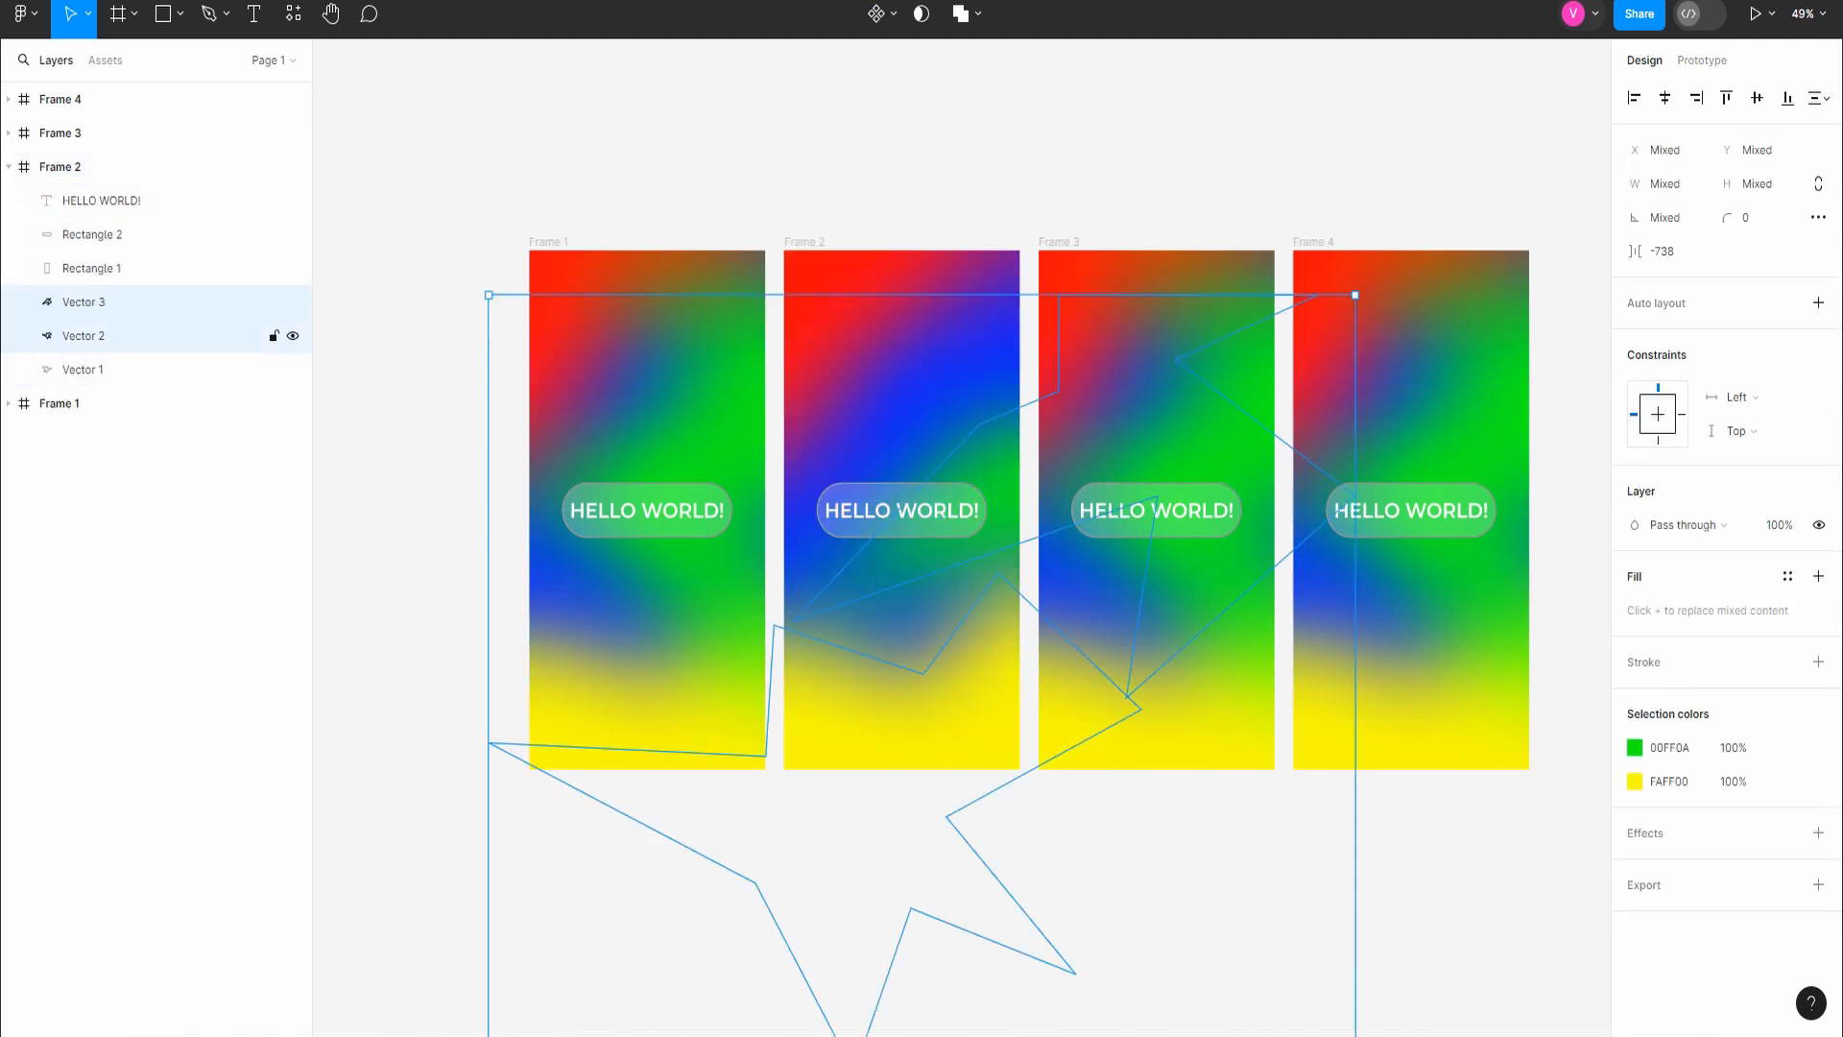
key(shift+v)
click(84, 369)
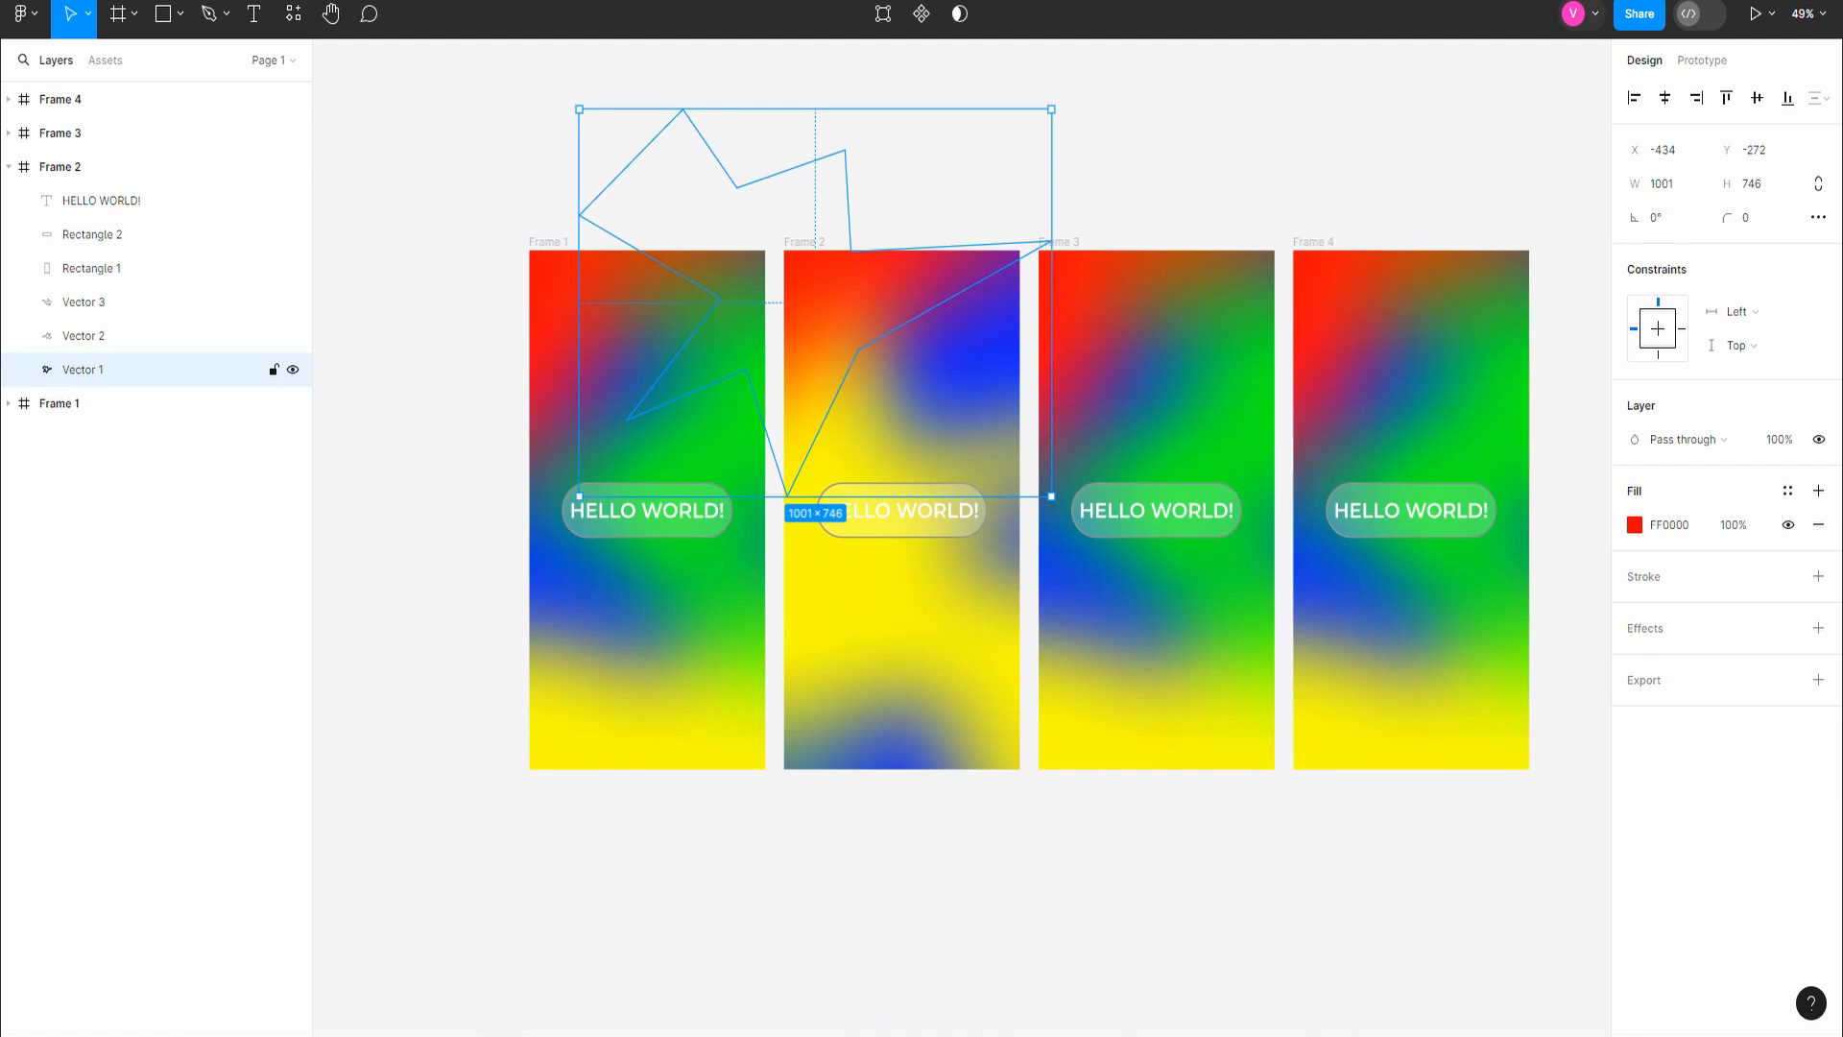
key(shift+h)
click(9, 166)
Step: In Frame 3, flip Vector 1 horizontally and flip Vectors 1, 2 and 3 together vertically
click(59, 132)
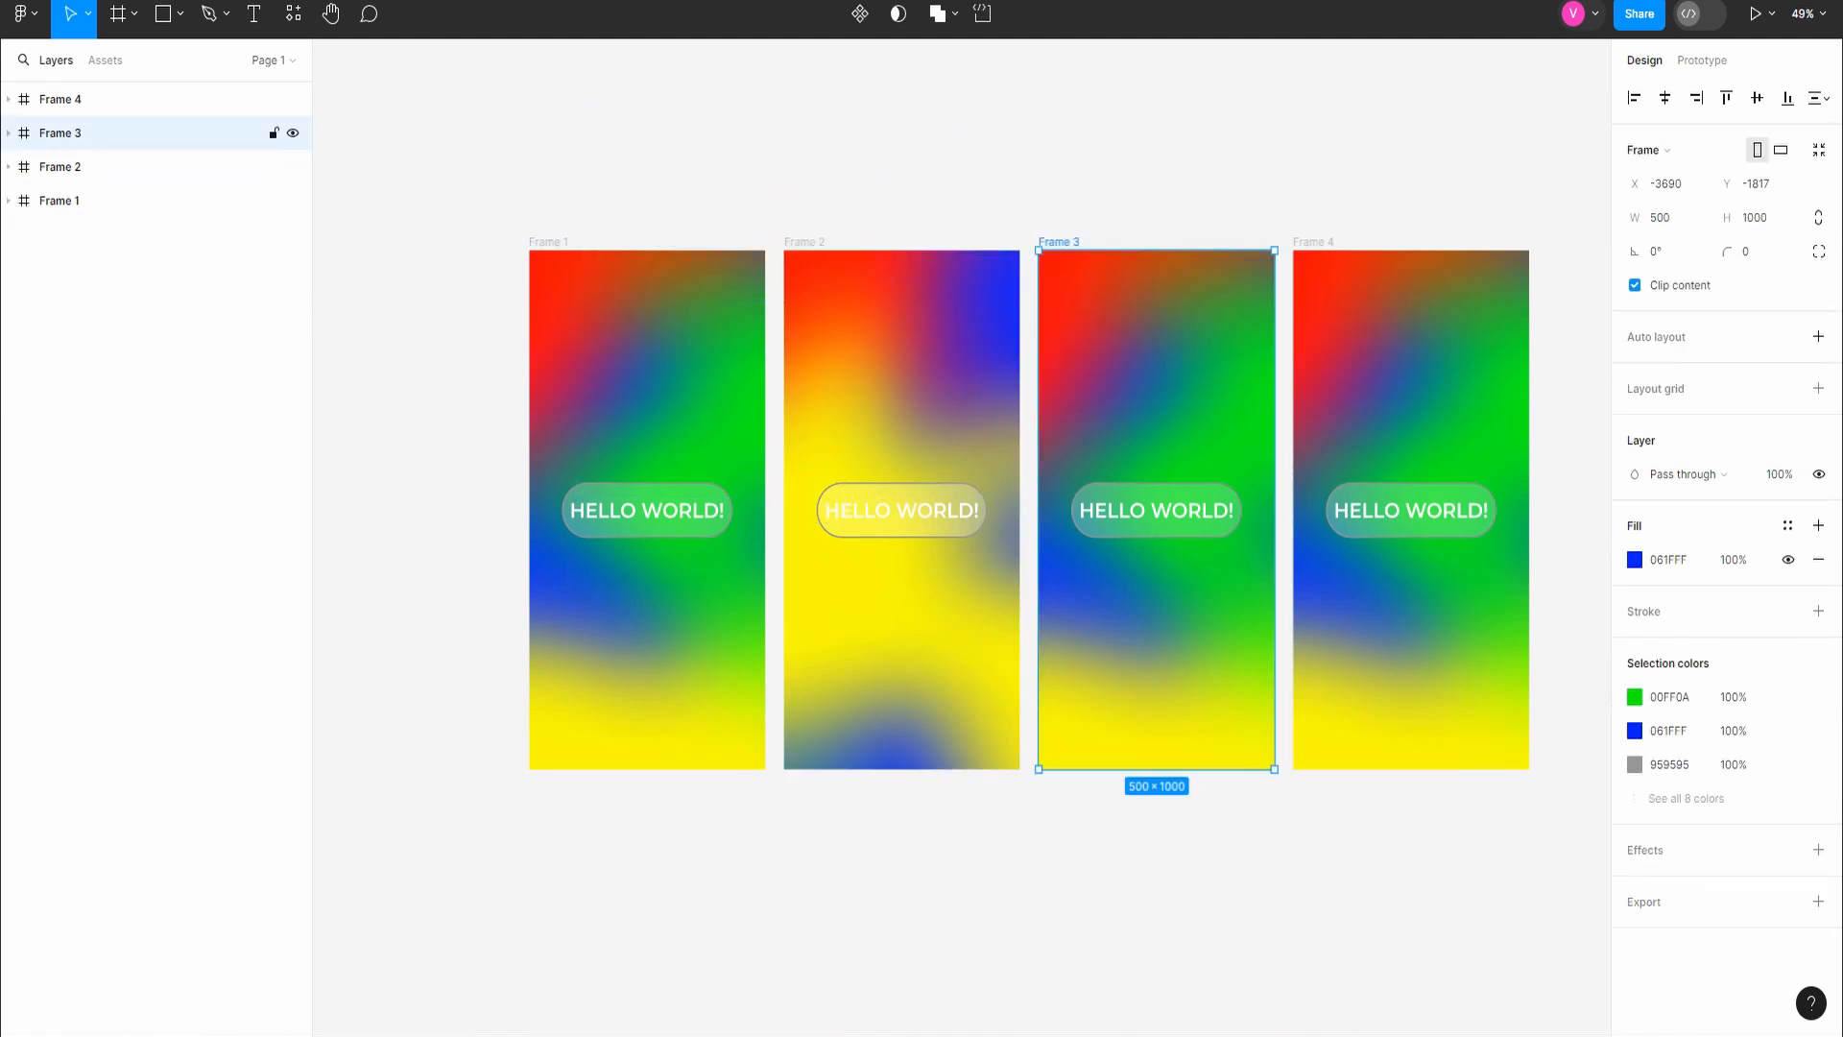
click(9, 133)
click(83, 335)
key(shift+h)
key(shift+v)
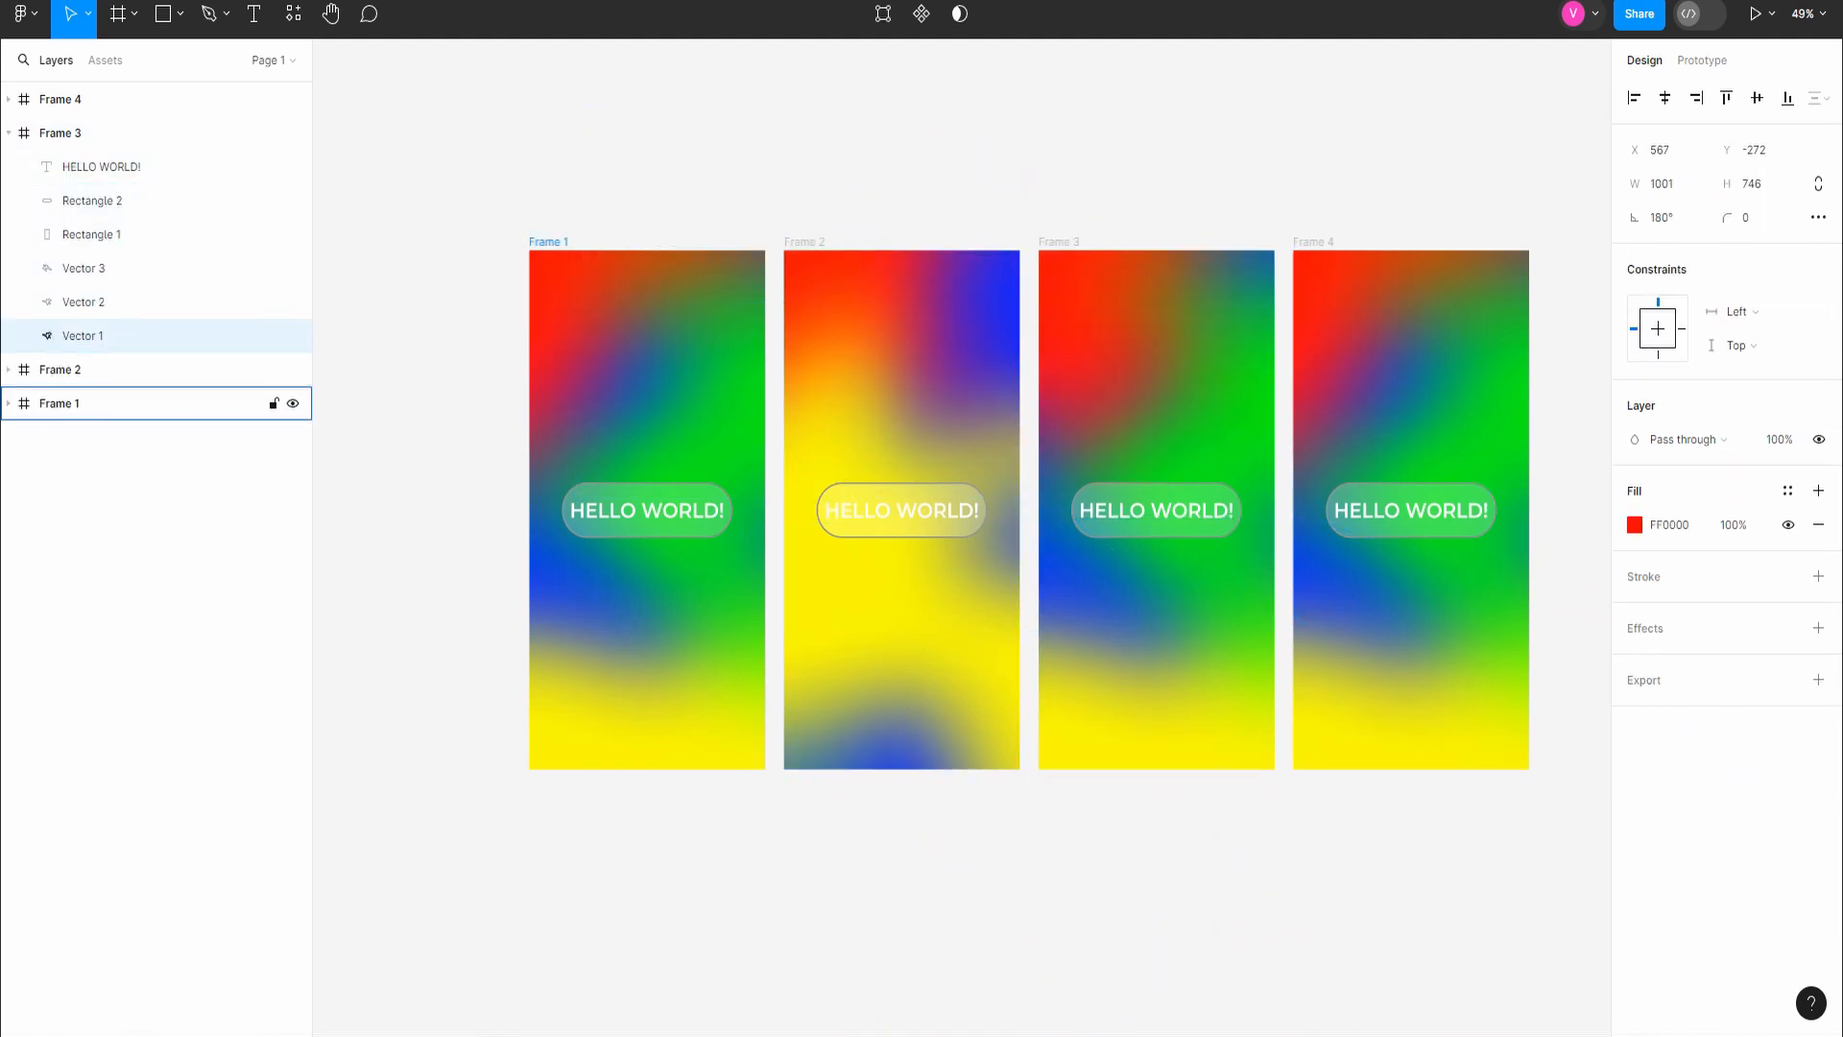
shift+click(84, 301)
shift+click(83, 268)
key(shift+v)
Step: Flip the green Vector 3 in Frame 3 horizontally
click(91, 235)
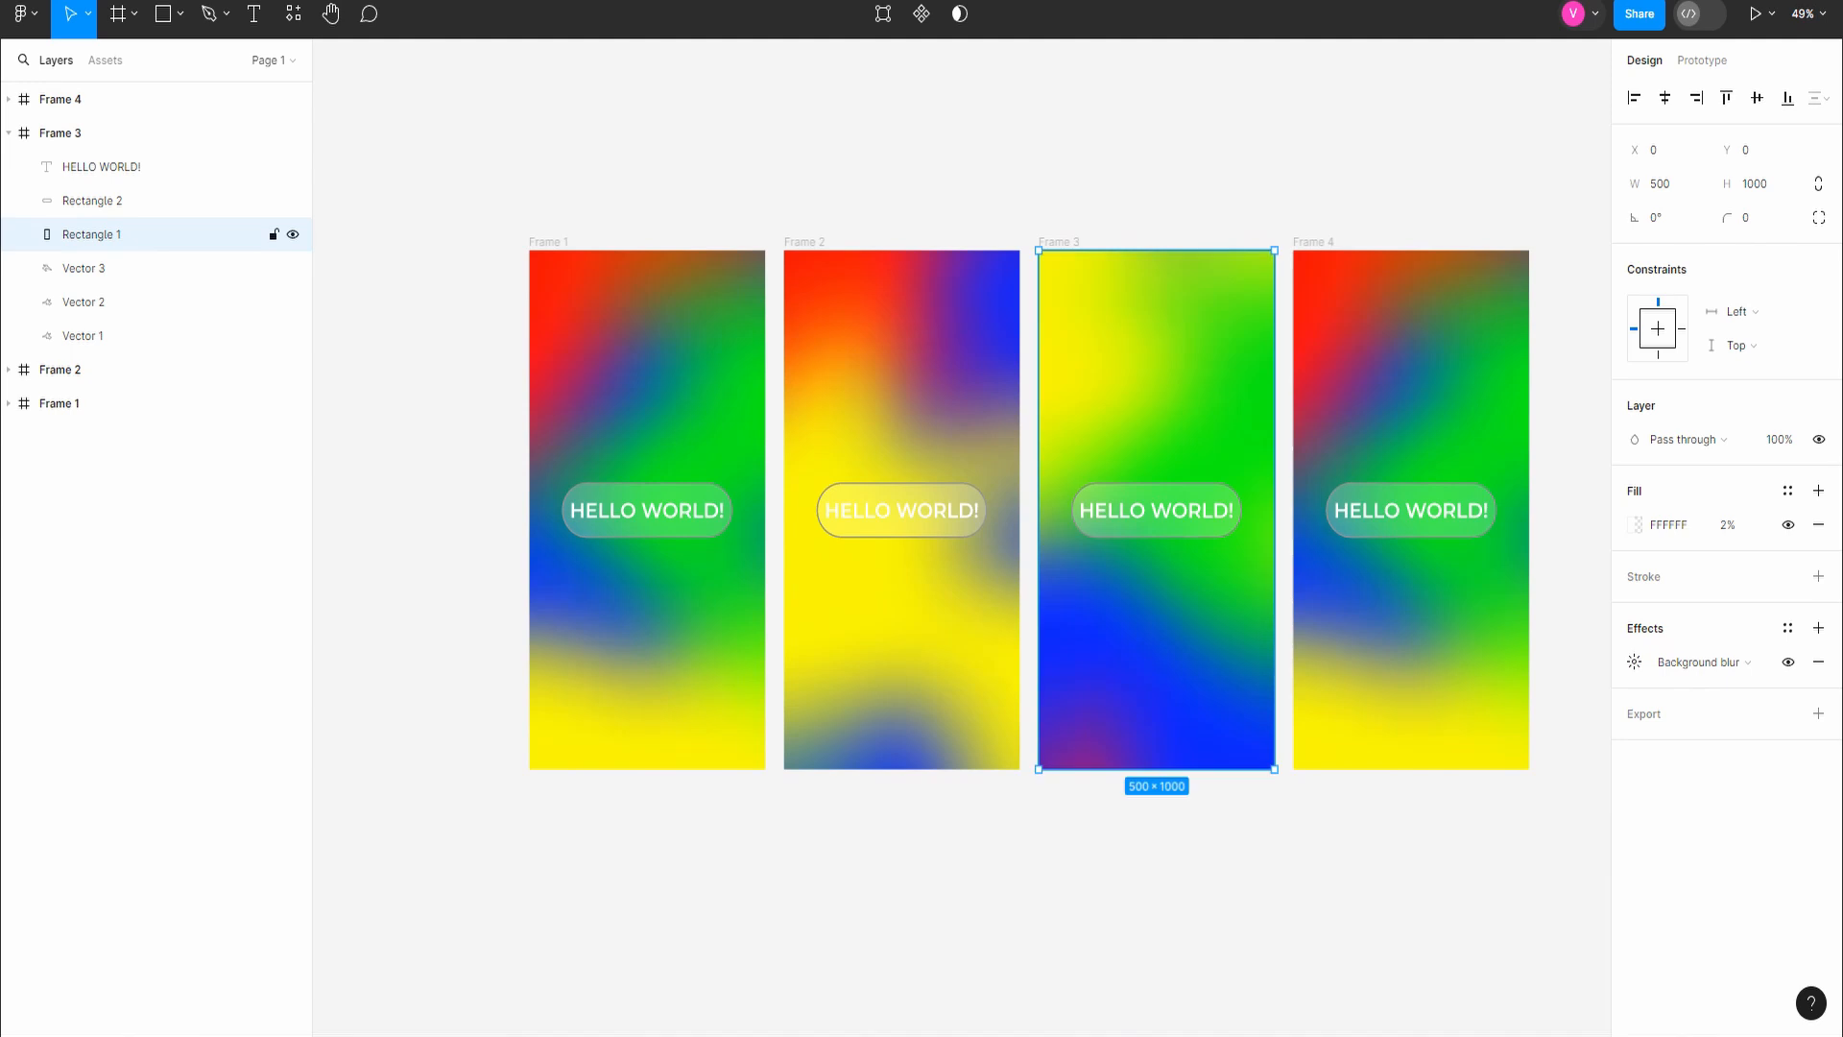
key(shift+h)
click(83, 268)
key(shift+h)
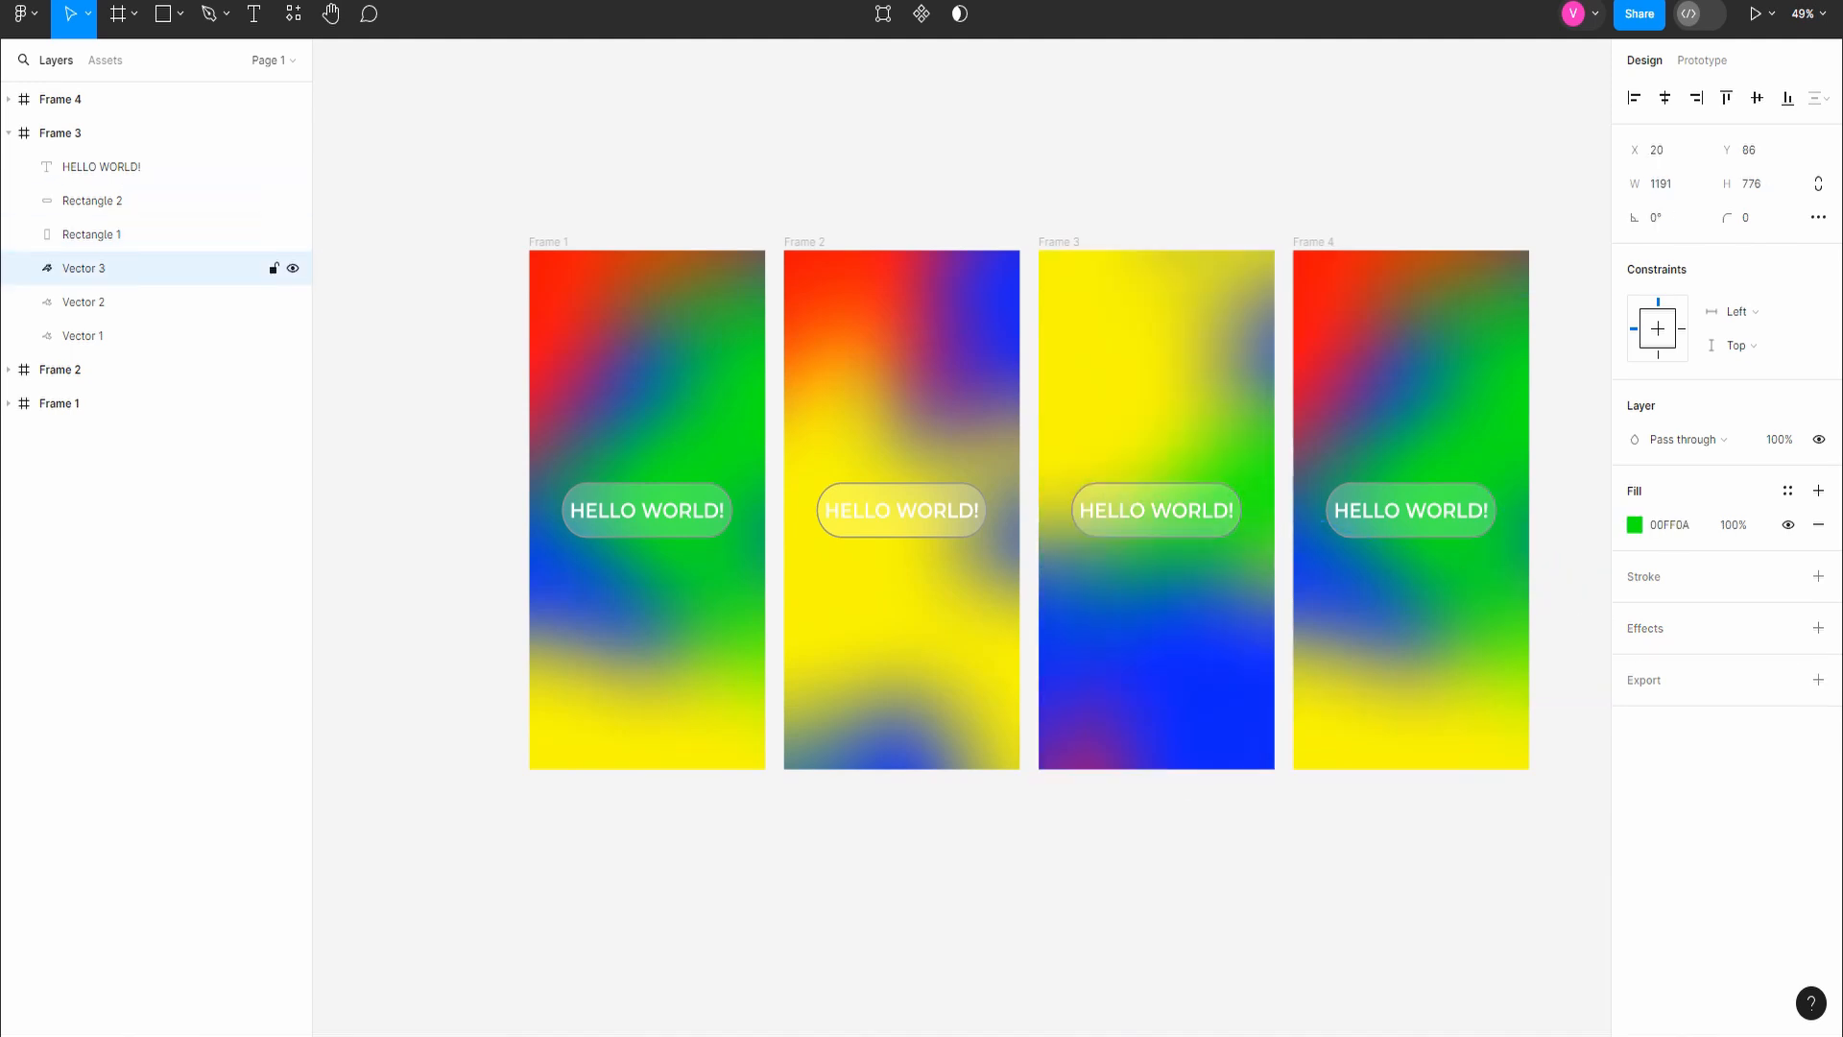
click(8, 133)
Step: In Frame 4, flip Vector 1 vertically, Vector 2 horizontally and Vector 3 vertically
click(59, 99)
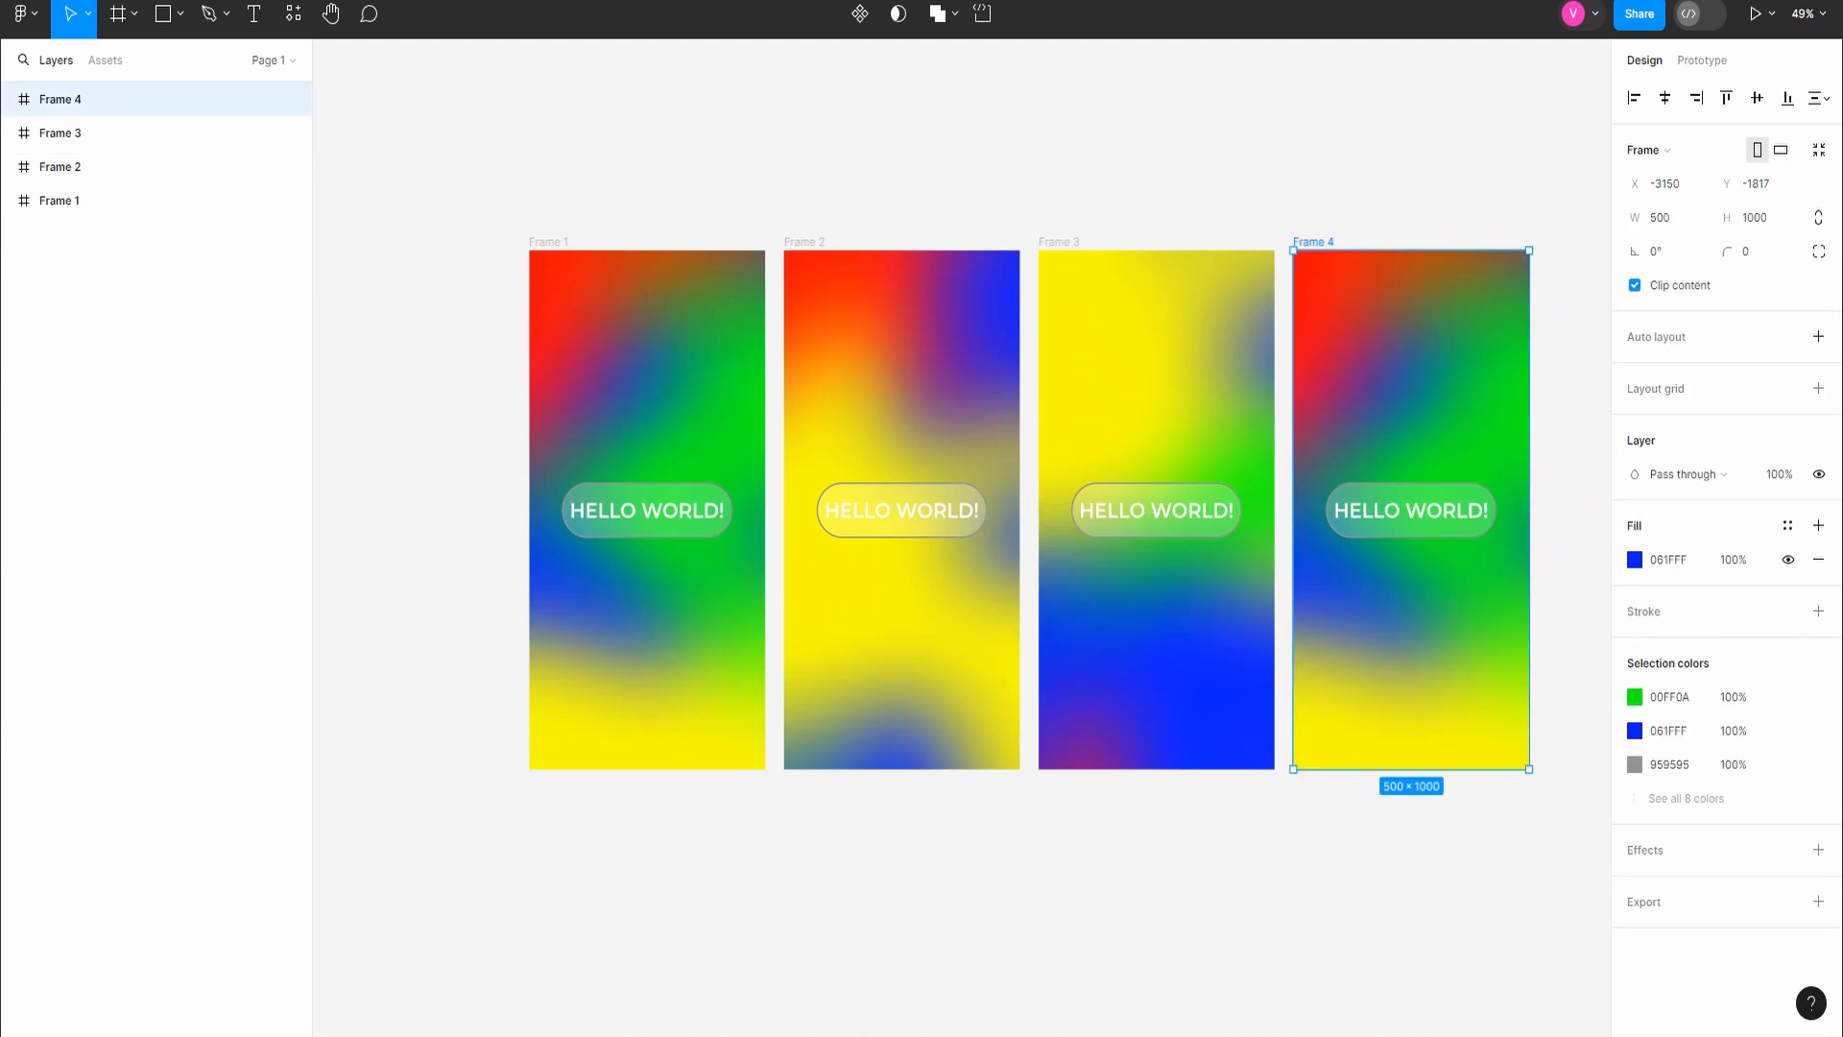
click(9, 99)
click(83, 302)
key(shift+v)
click(84, 268)
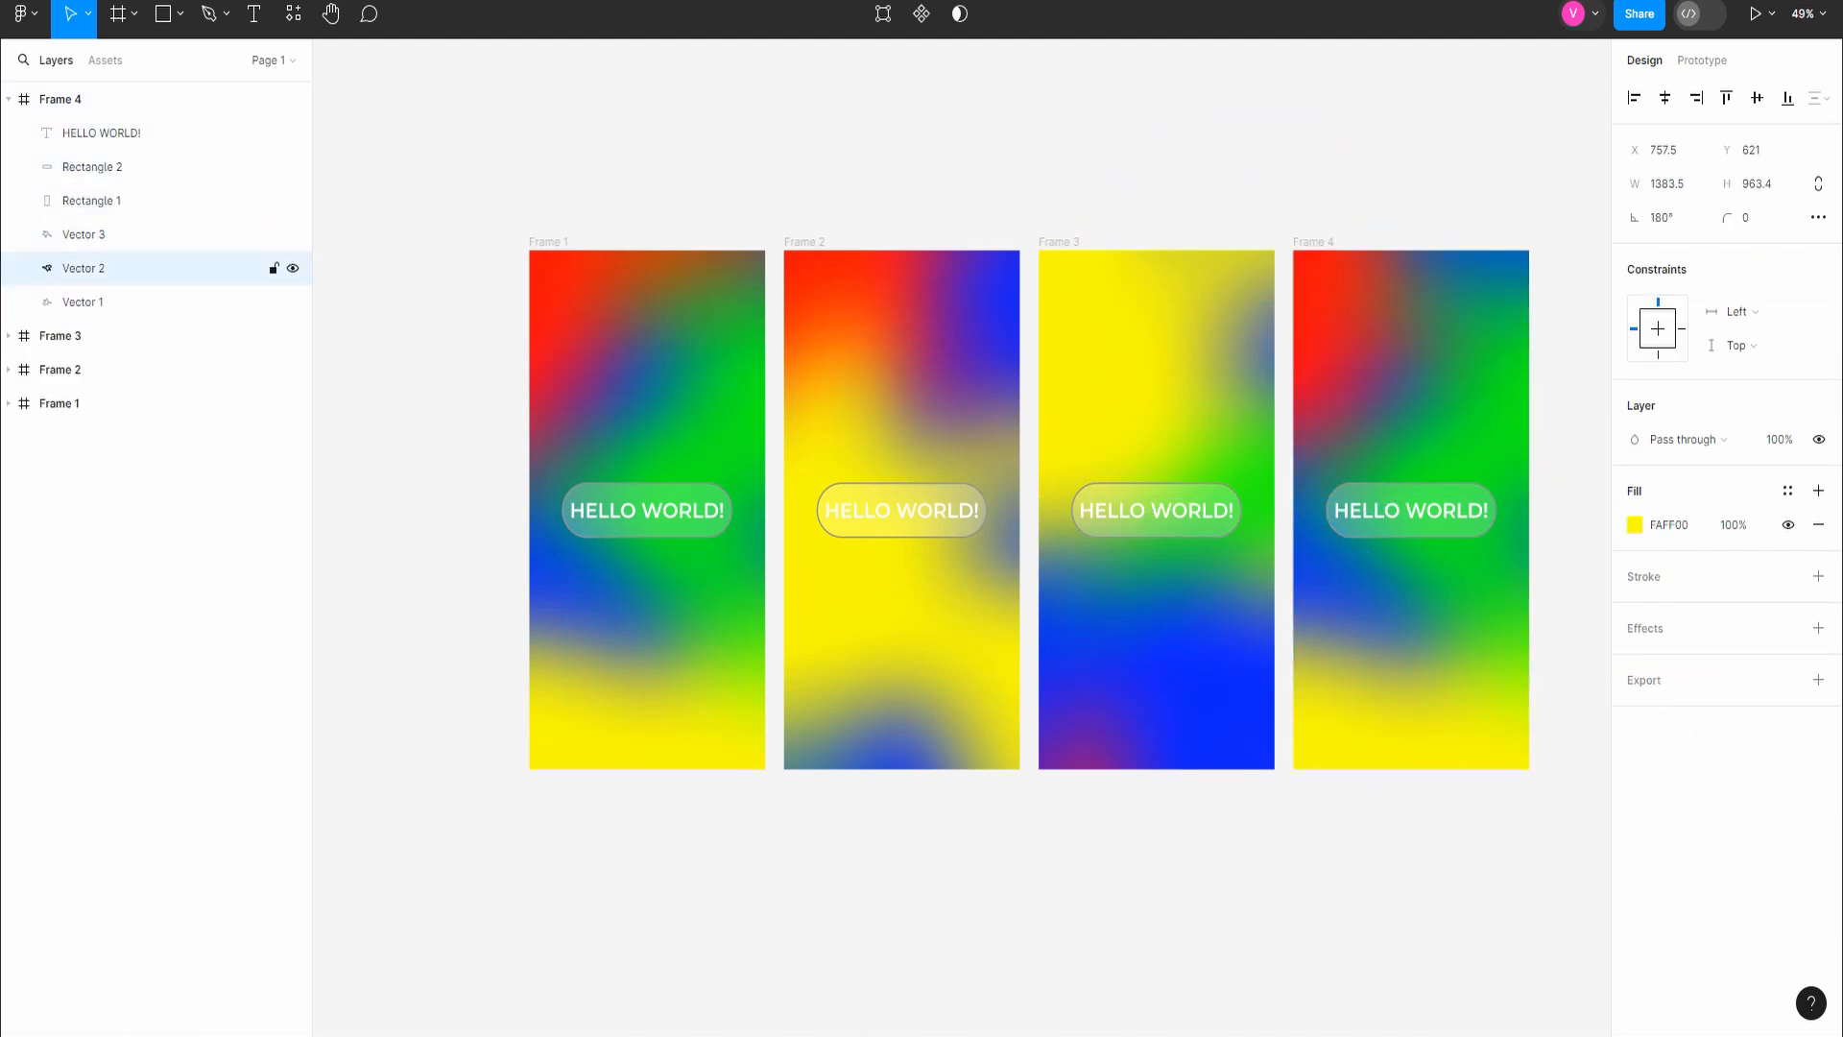
key(shift+h)
click(84, 234)
key(shift+v)
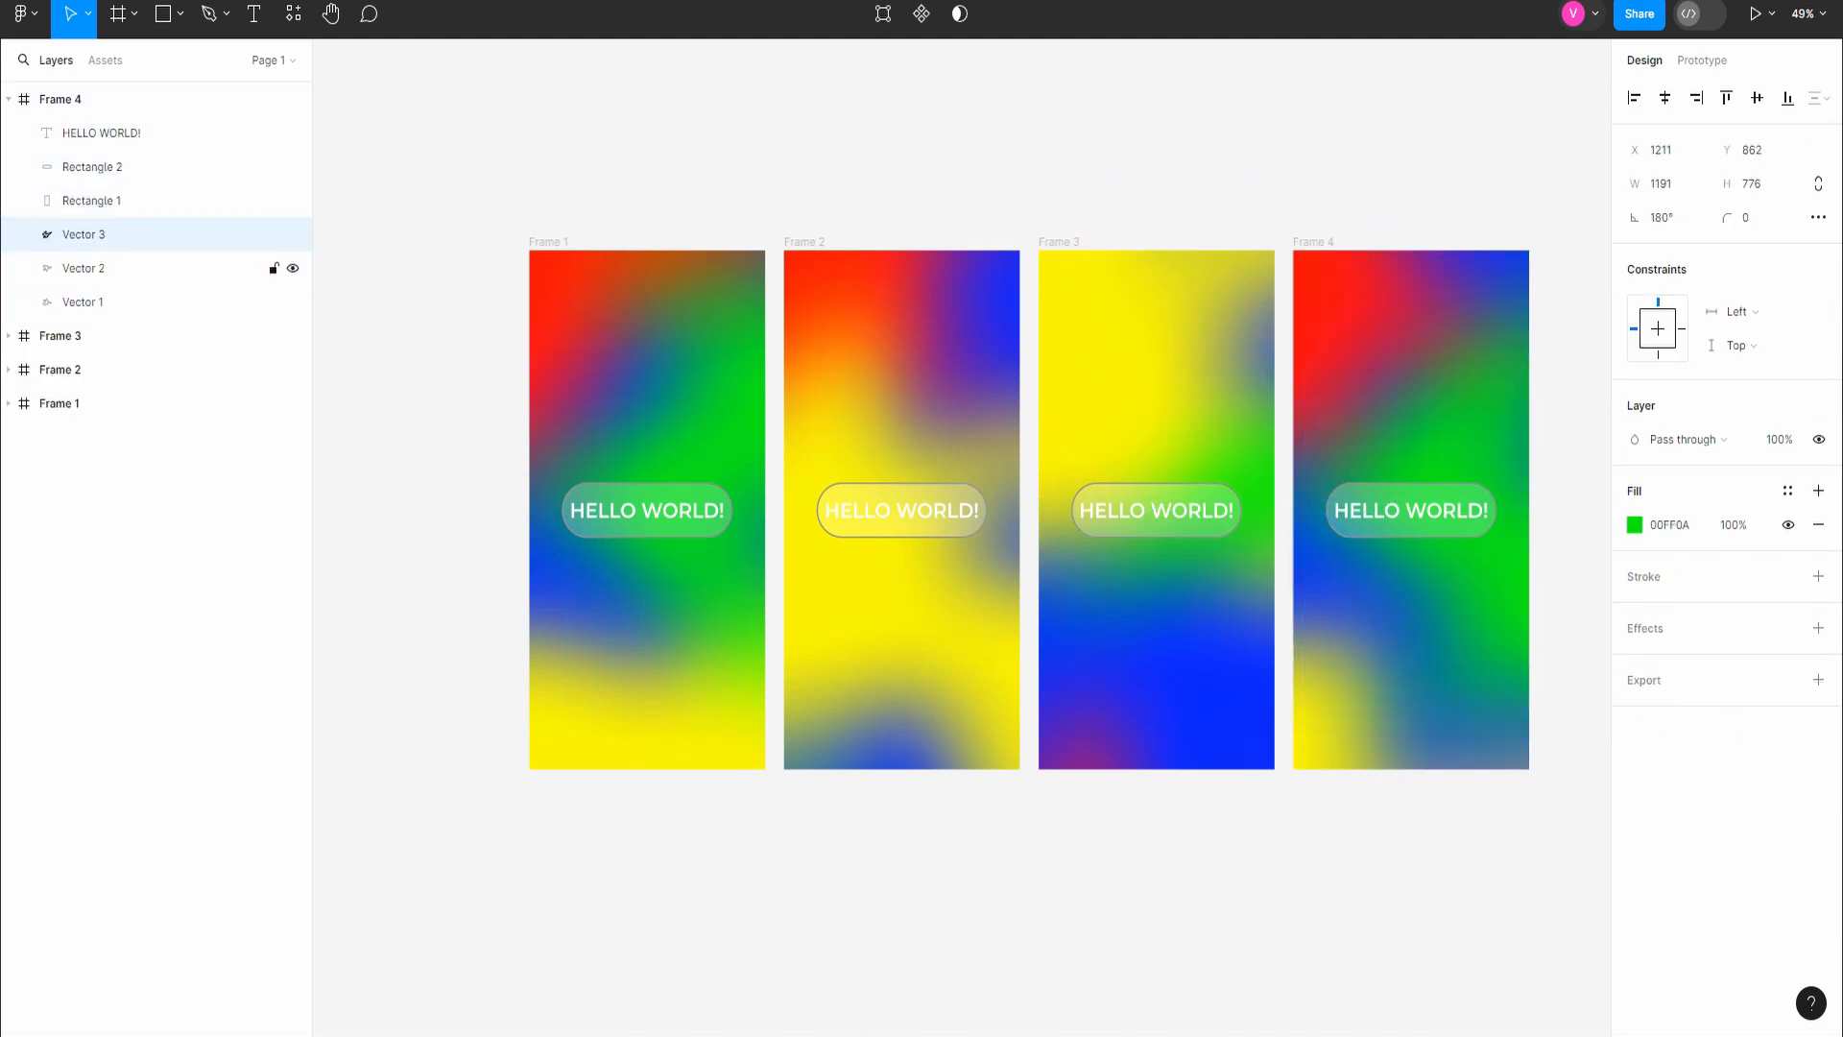
click(9, 99)
Step: Connect Frame 1 to Frame 2 in the prototype with an on-click Smart animate transition, Ease out, 1000ms
scroll(960, 500, down, 1)
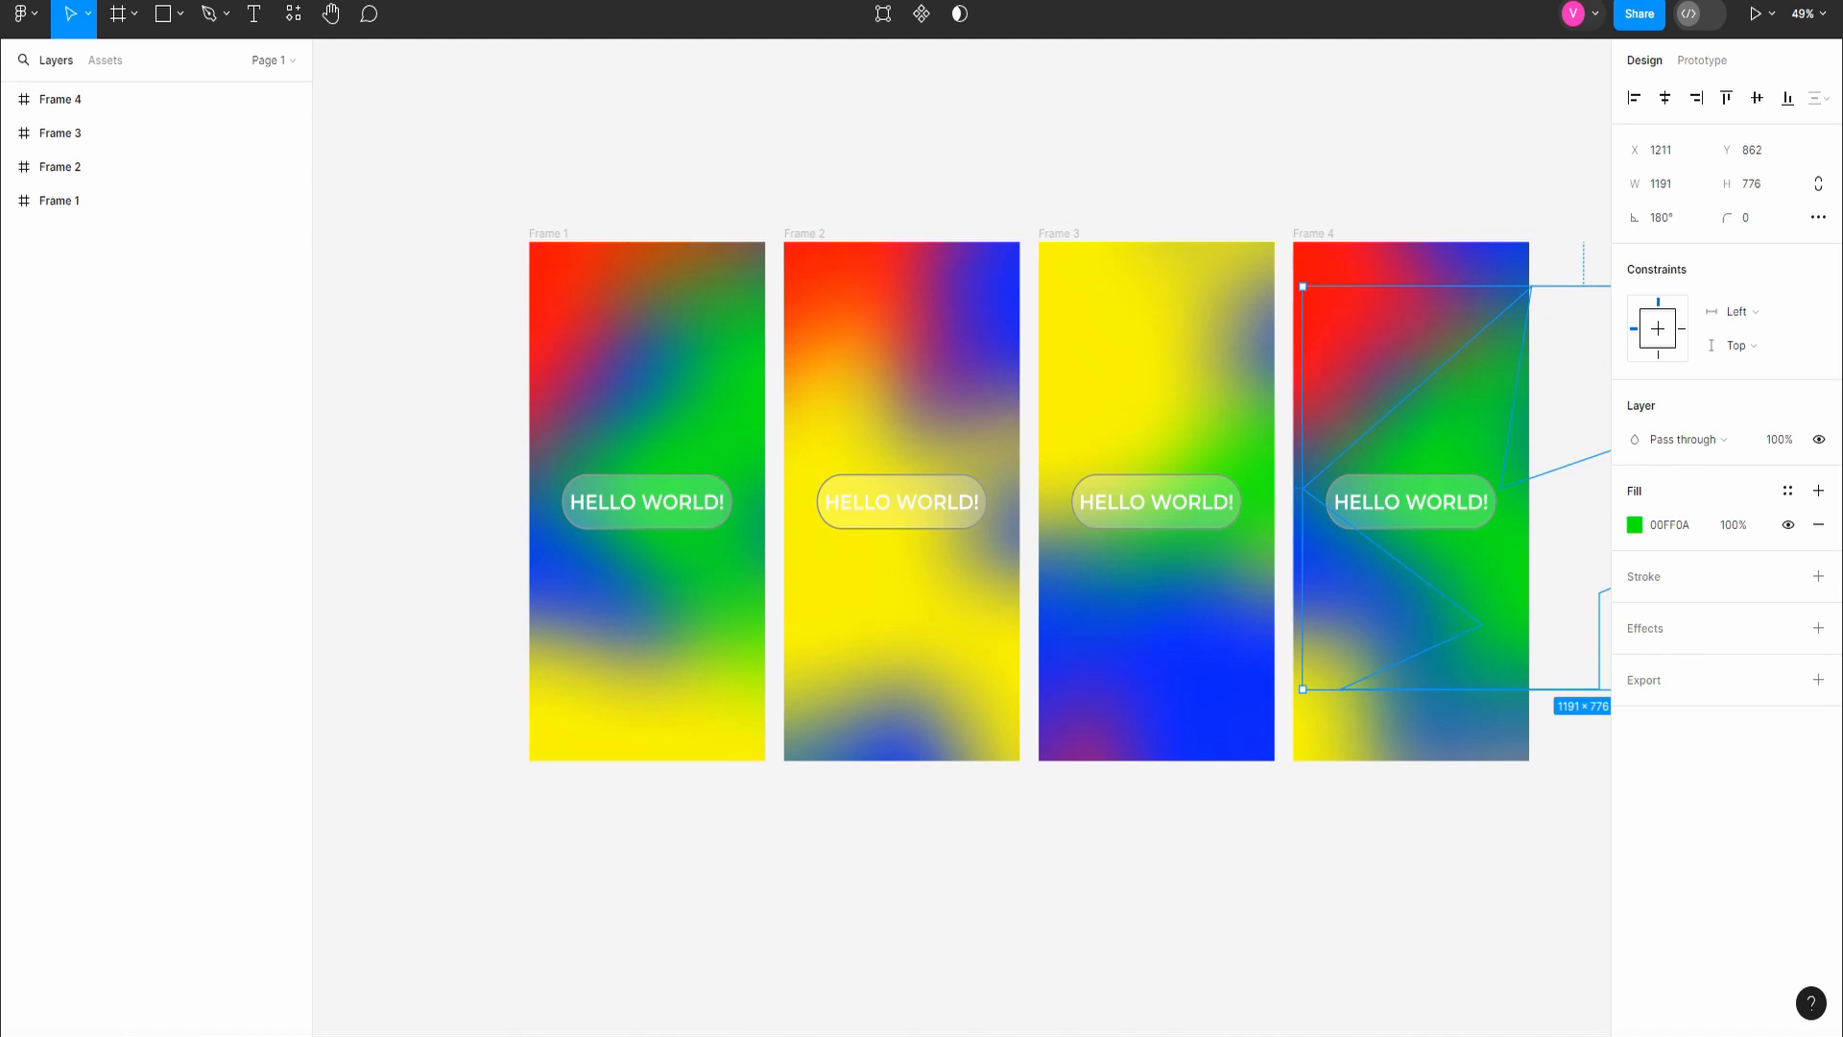
click(1701, 59)
key(Escape)
scroll(654, 578, up, 4)
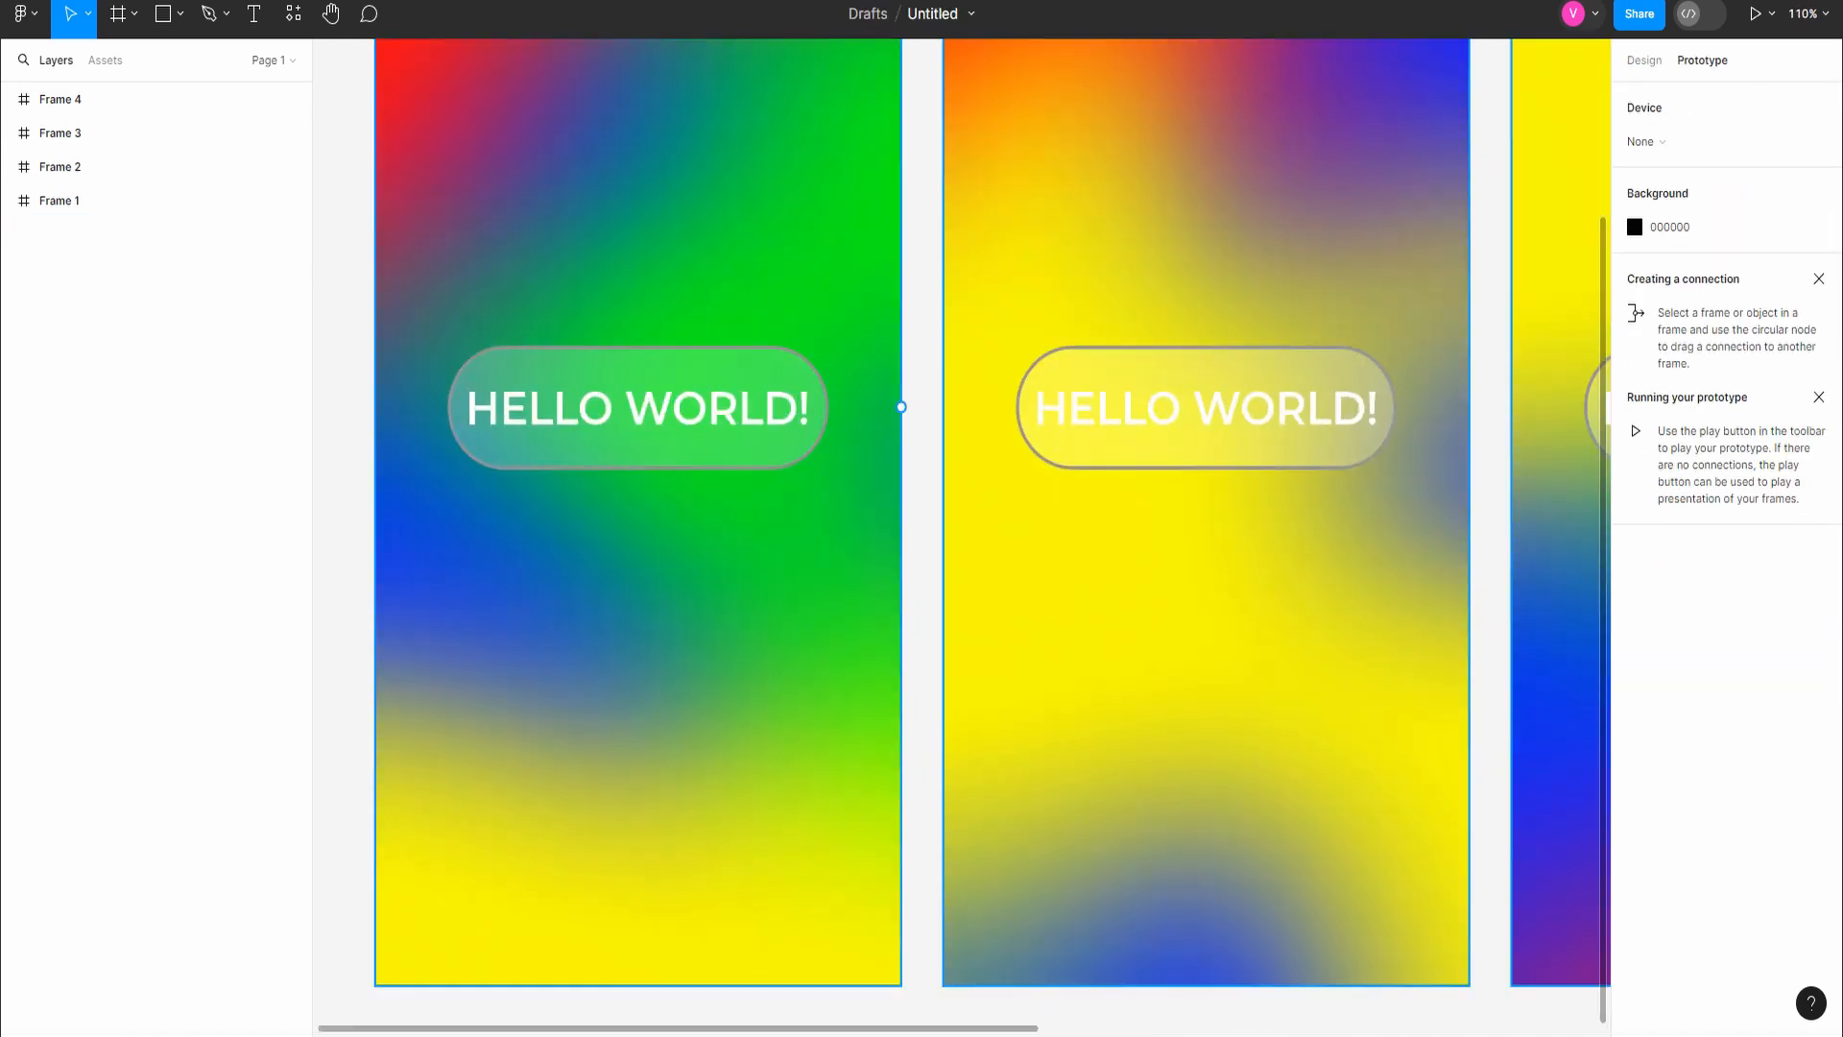
drag(901, 407, 1008, 432)
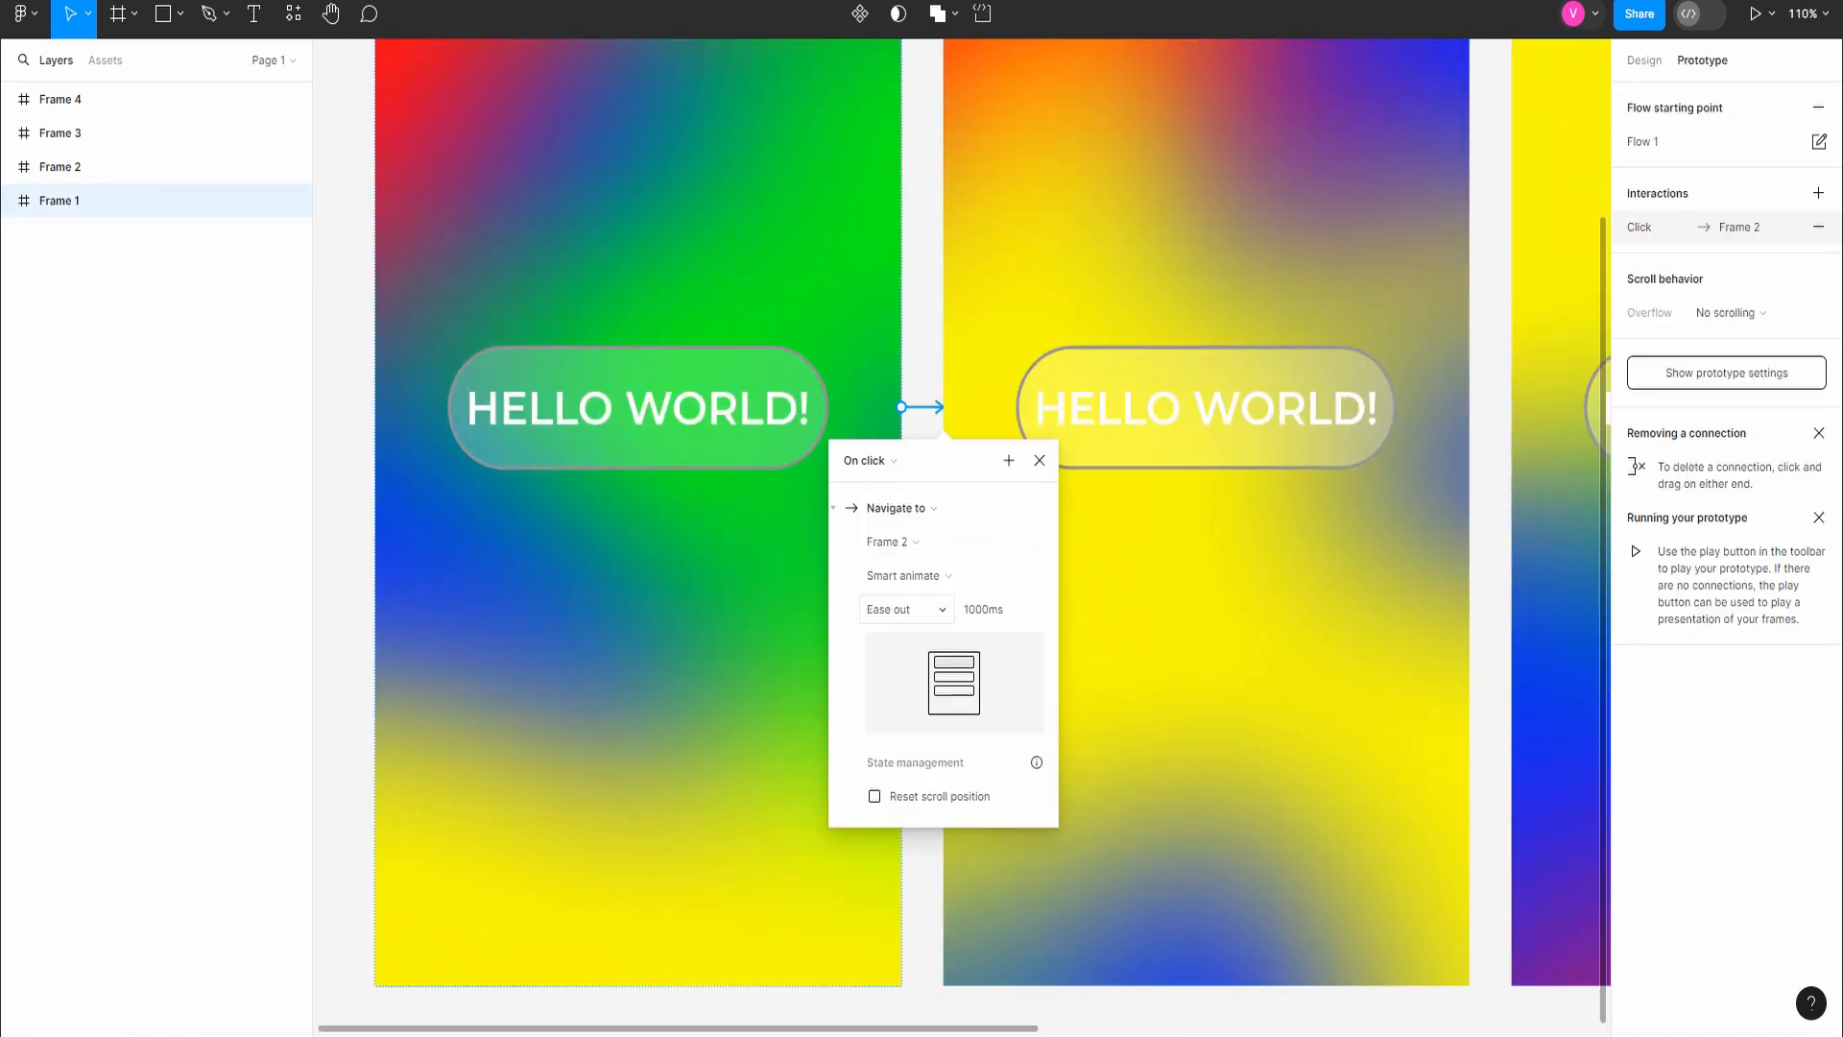
click(908, 575)
click(908, 575)
click(893, 609)
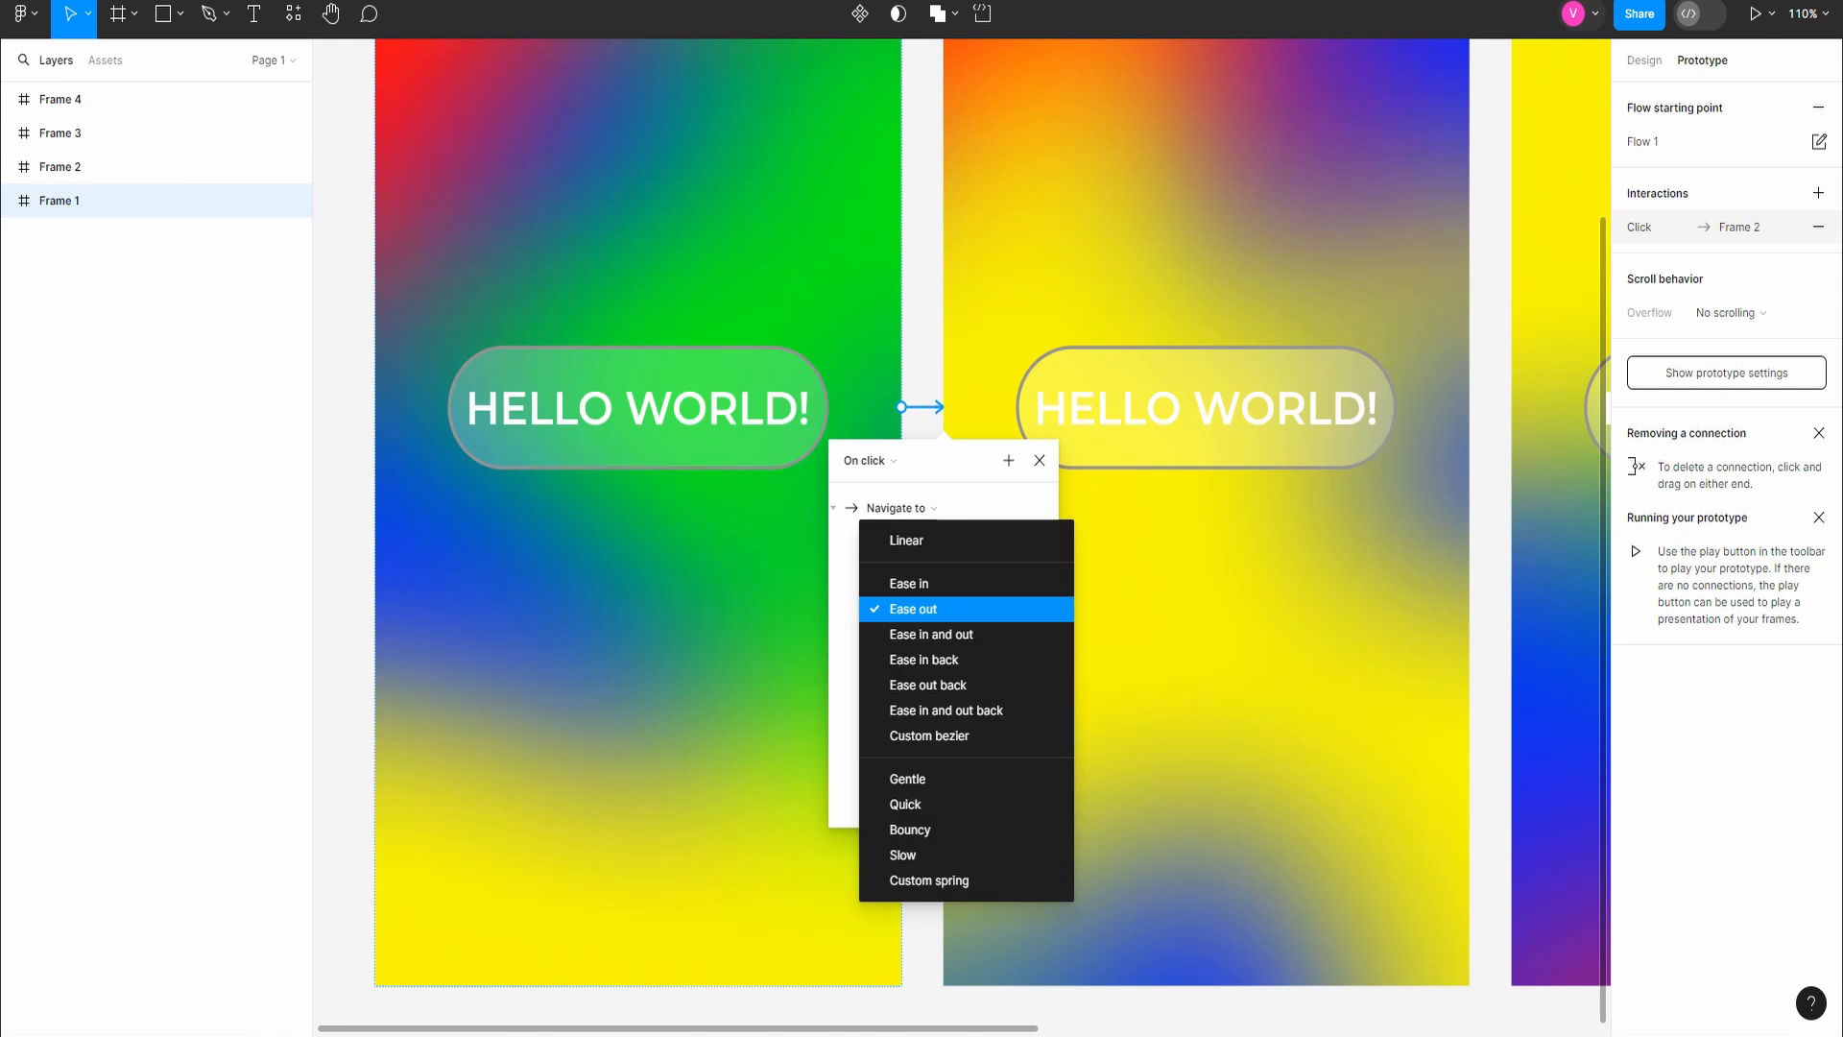
click(892, 609)
click(1040, 460)
scroll(1039, 498, down, 3)
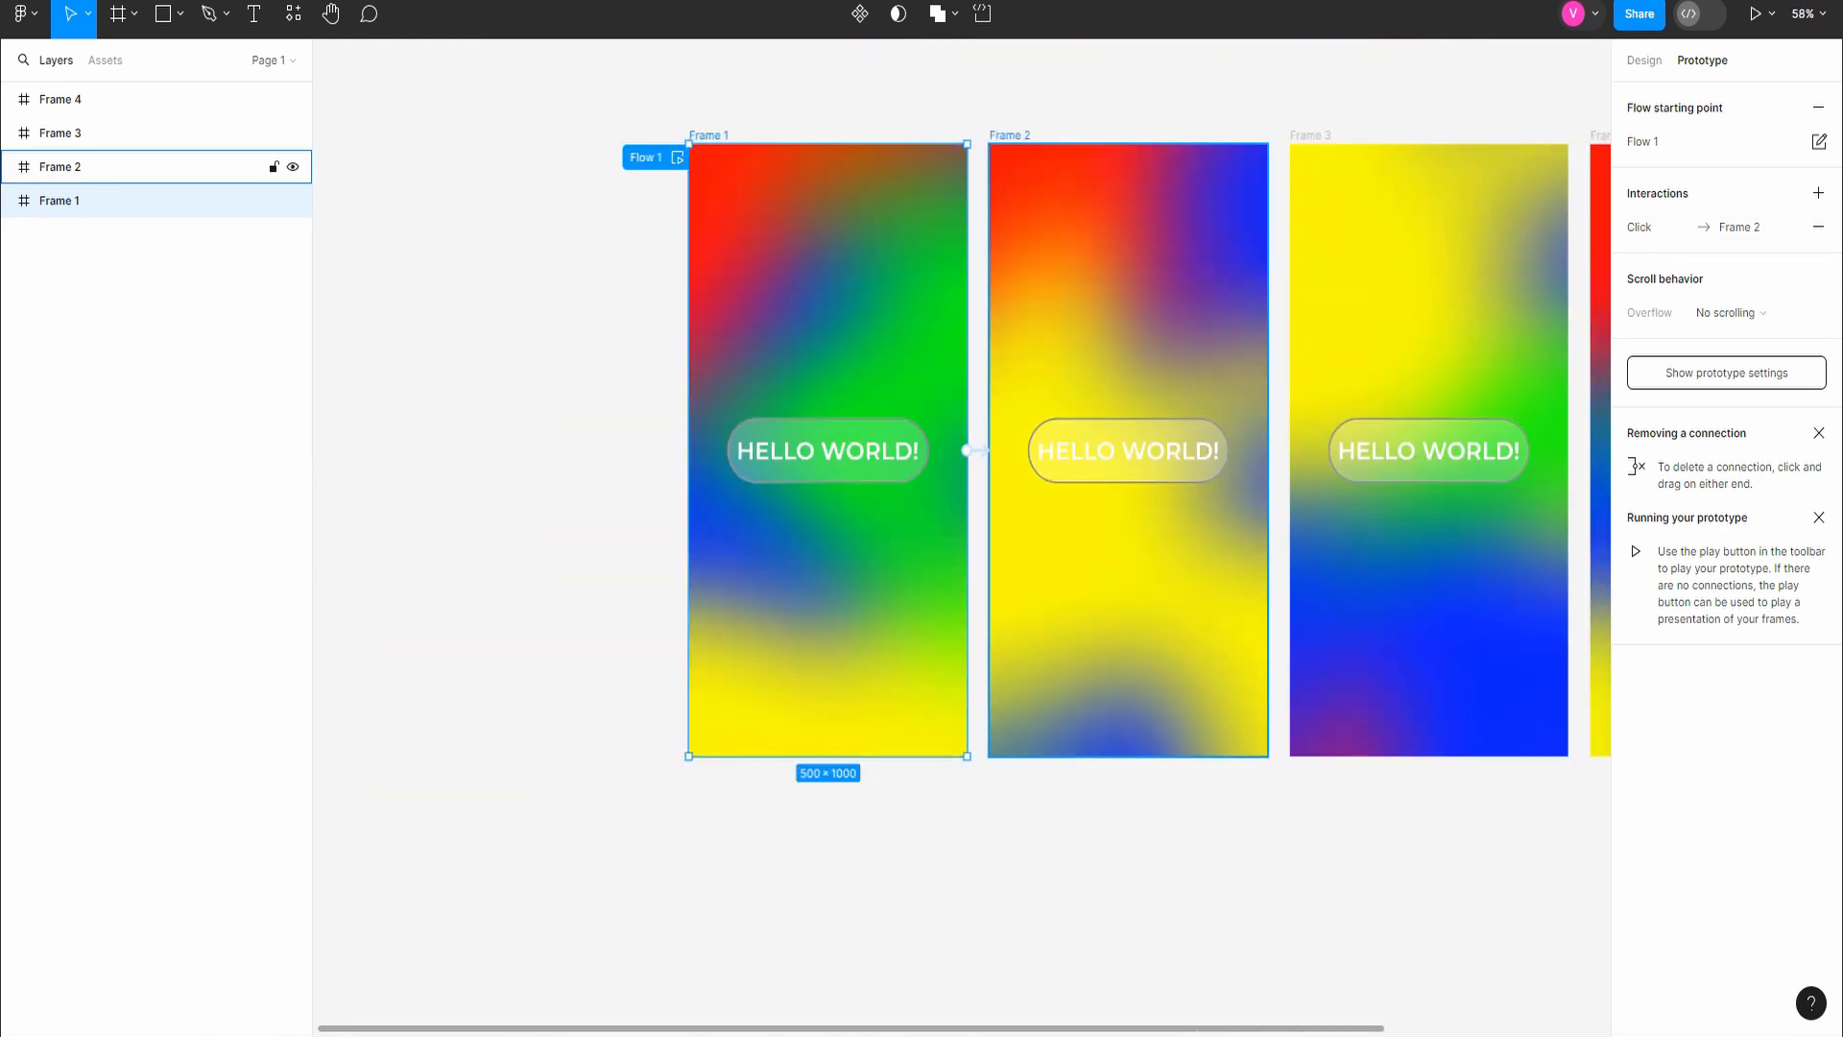
Step: Connect Frame 2 to Frame 3 with an on-click Smart animate transition, Ease out, 1000ms
scroll(1039, 499, up, 5)
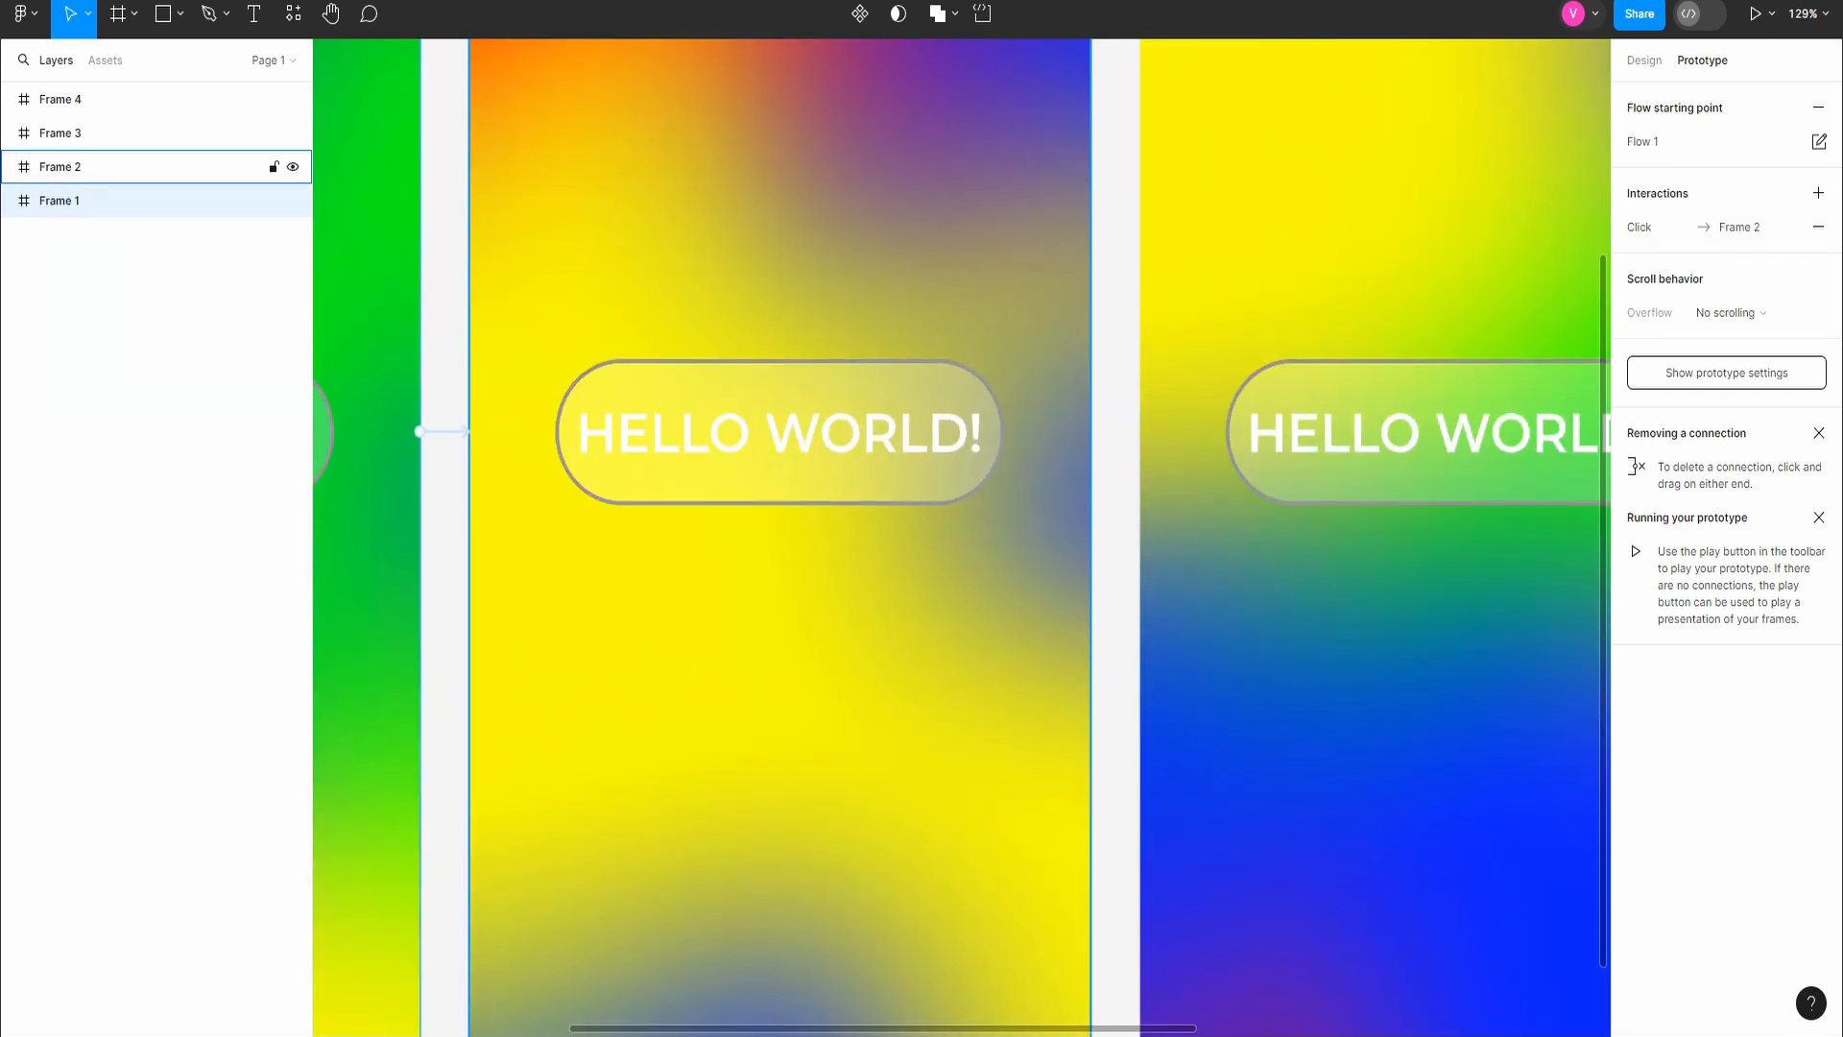
click(59, 166)
drag(1091, 431, 1180, 431)
scroll(1099, 480, down, 2)
scroll(1099, 479, down, 1)
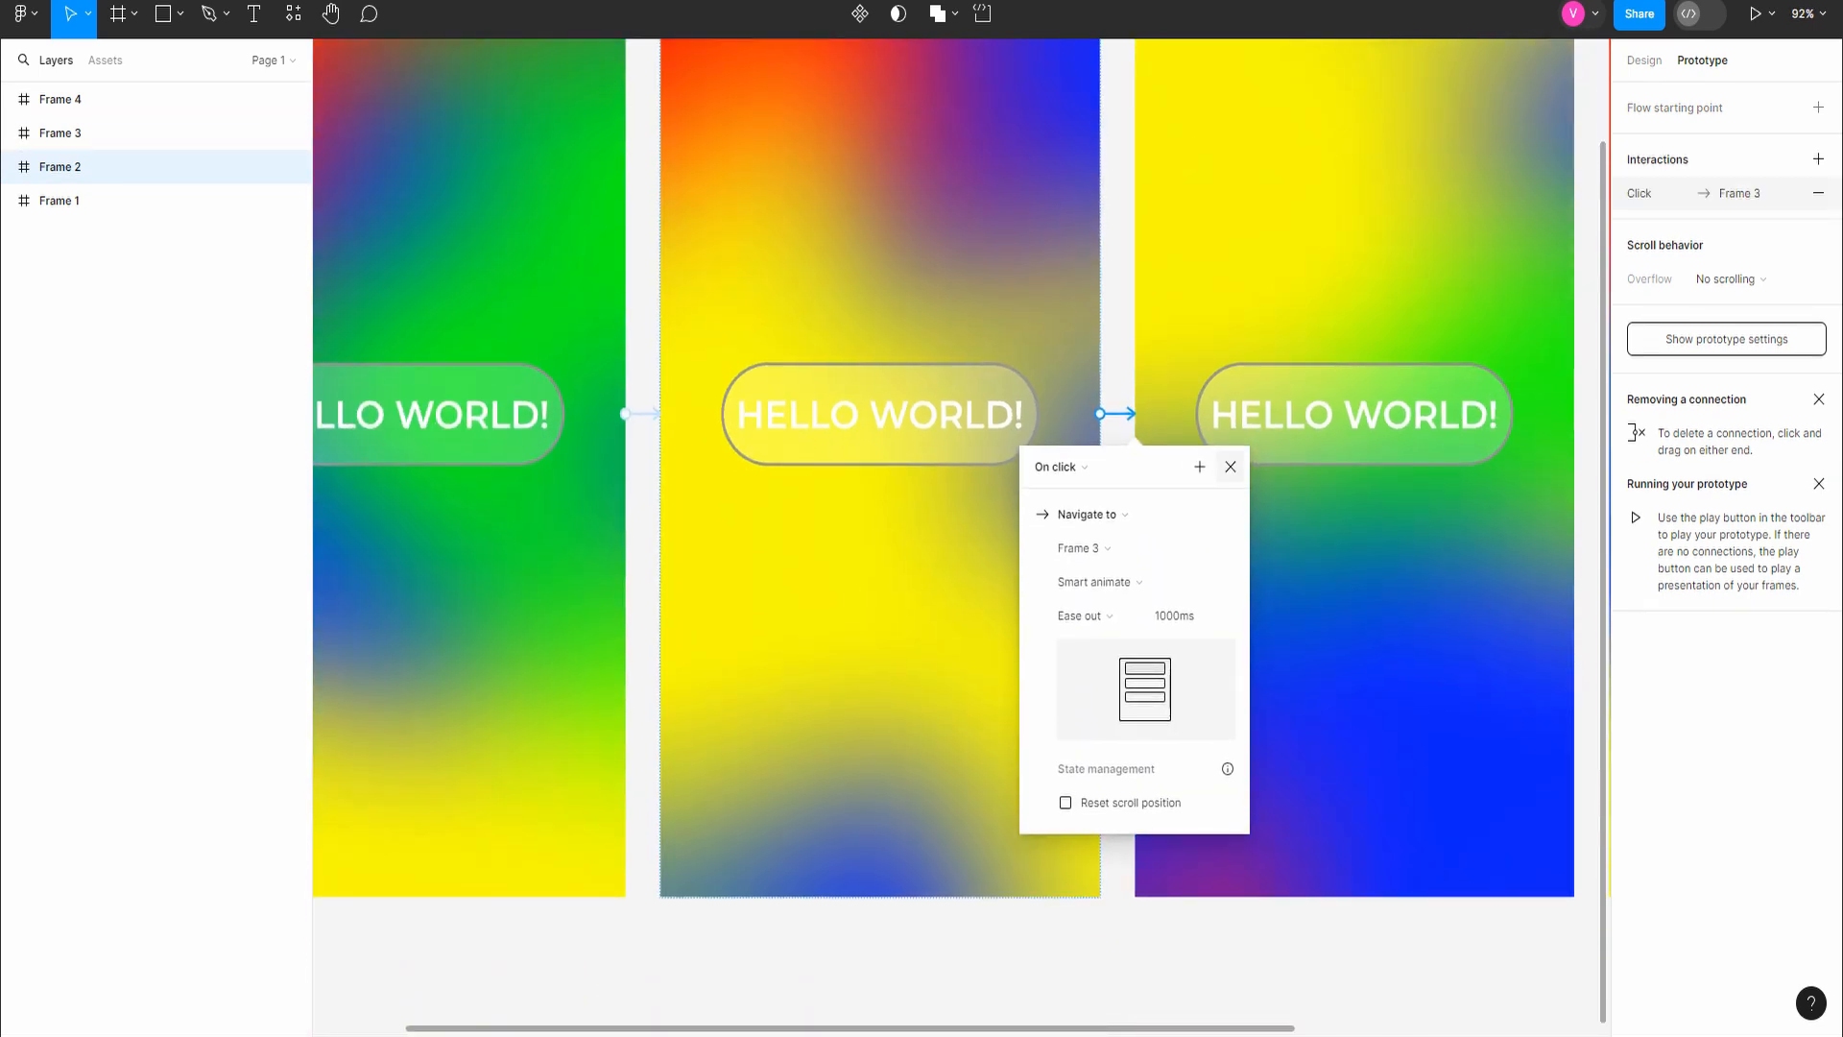
click(1230, 466)
Step: Connect Frame 3 to Frame 4 with an on-click Smart animate transition, Ease out, 1000ms
scroll(1266, 473, down, 3)
scroll(961, 432, right, 2)
click(1006, 135)
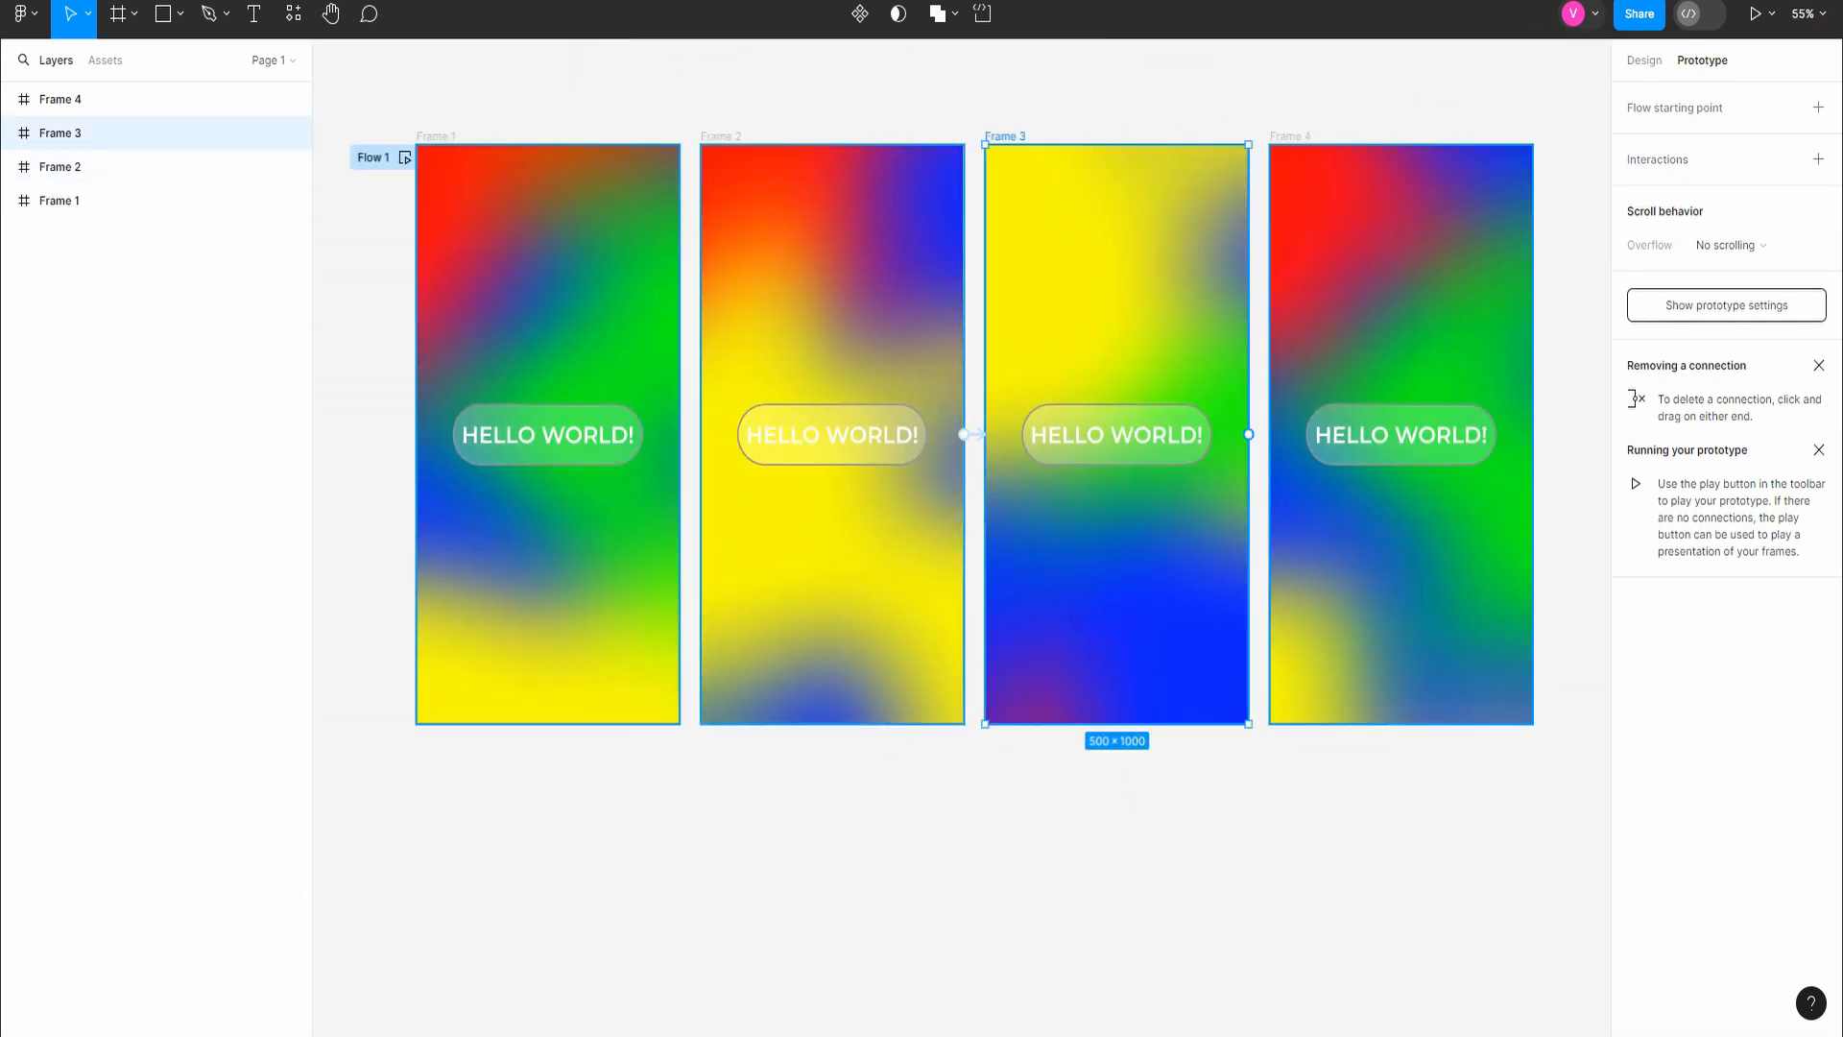
scroll(961, 432, right, 2)
drag(1058, 434, 1151, 434)
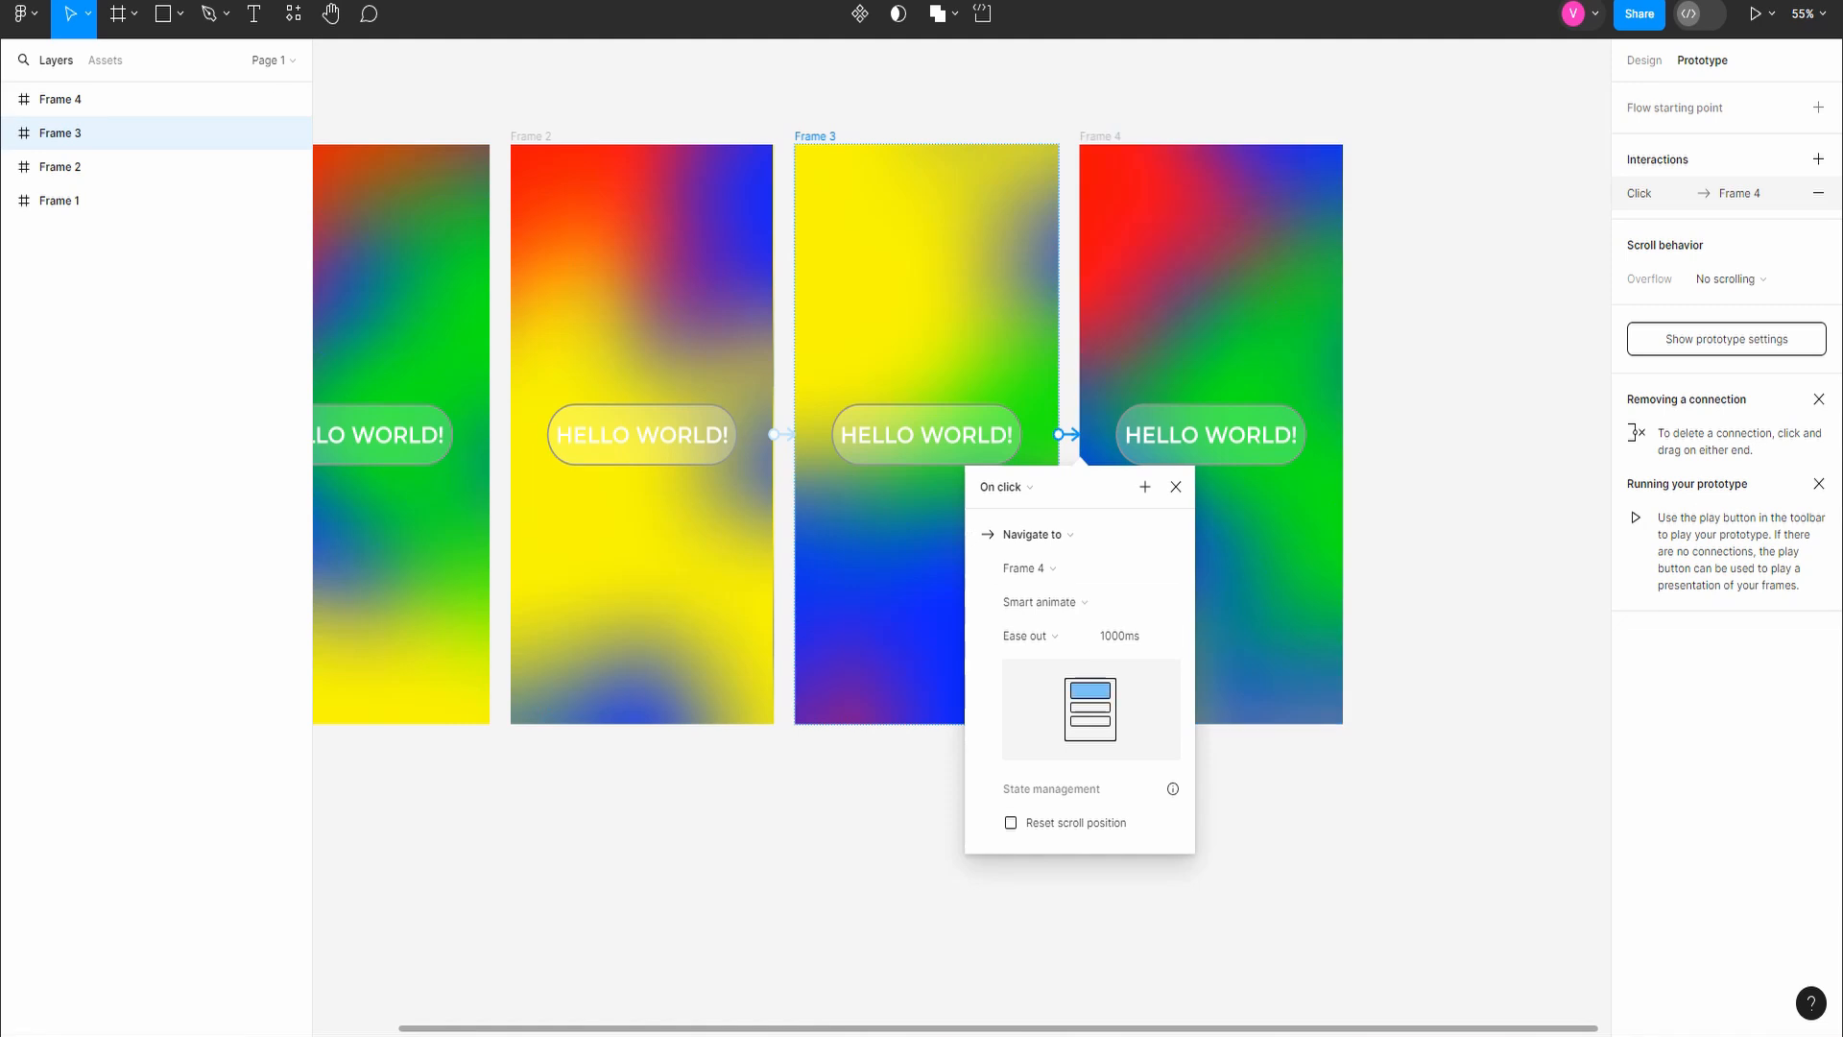
click(863, 816)
Step: Present the prototype and scale it to fit the screen
click(1756, 13)
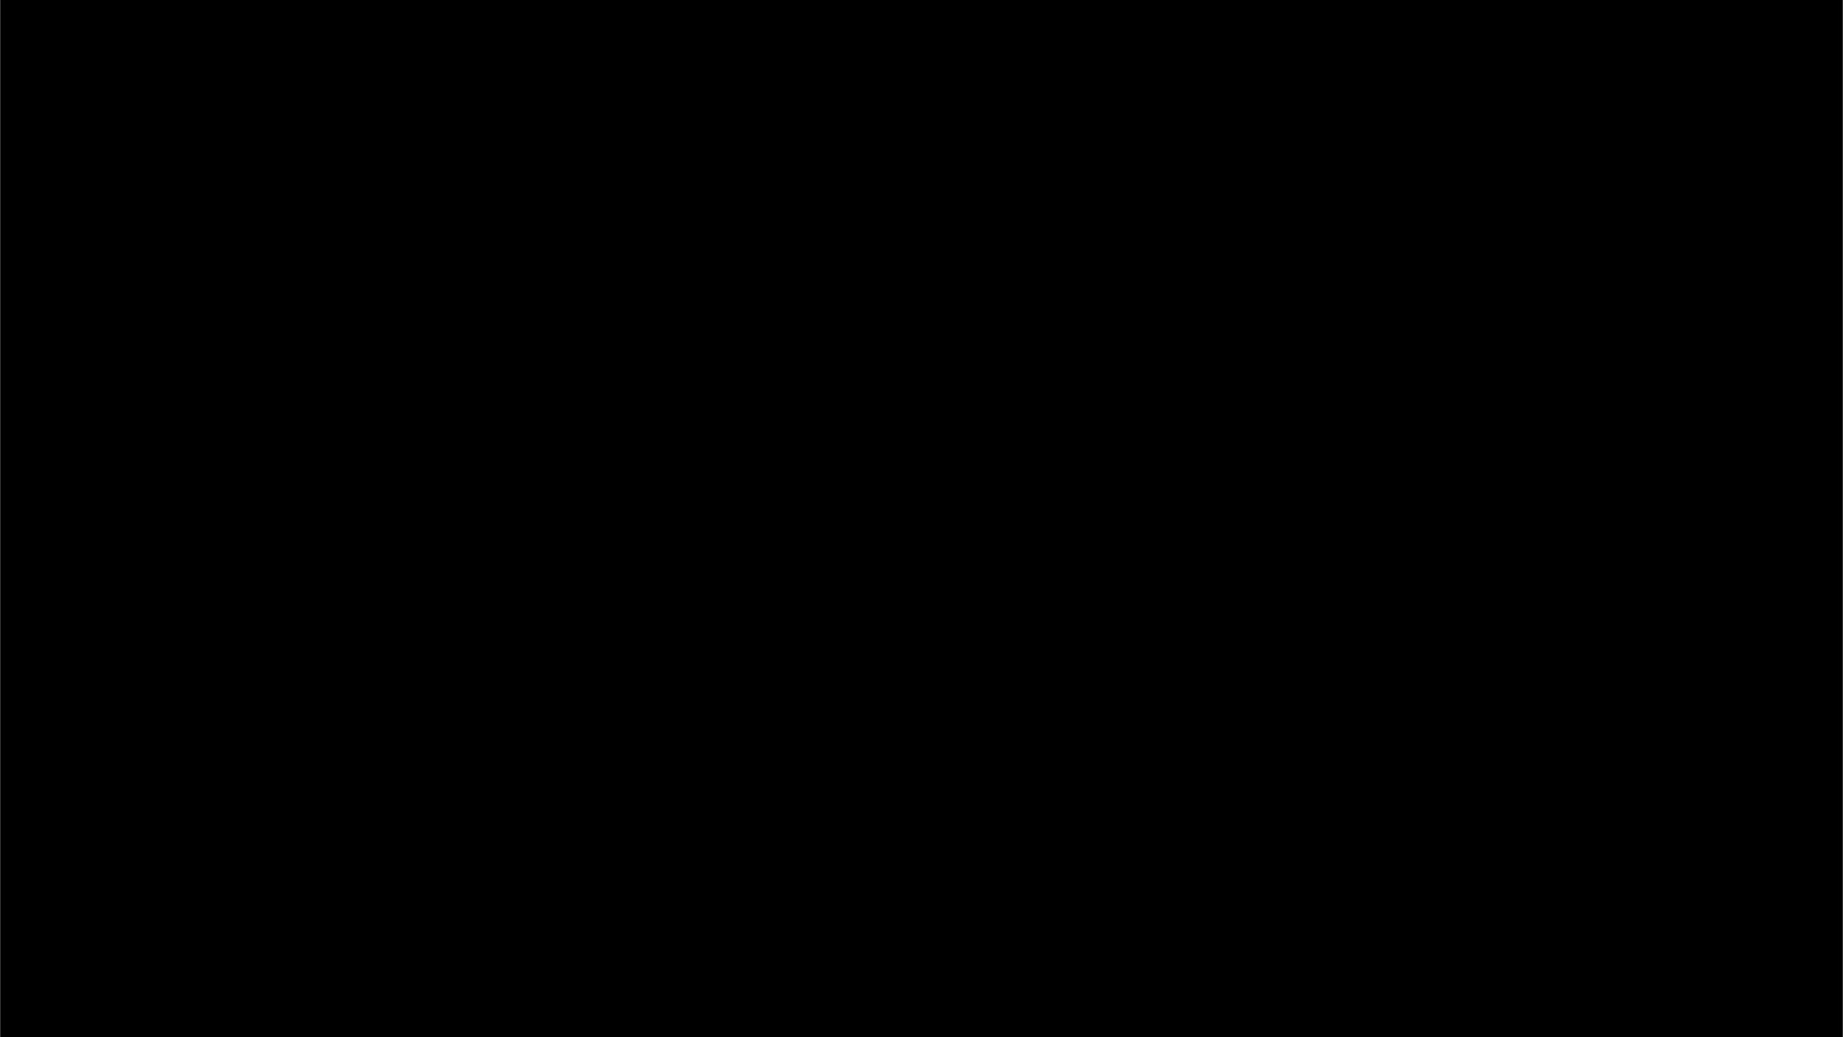
click(1755, 14)
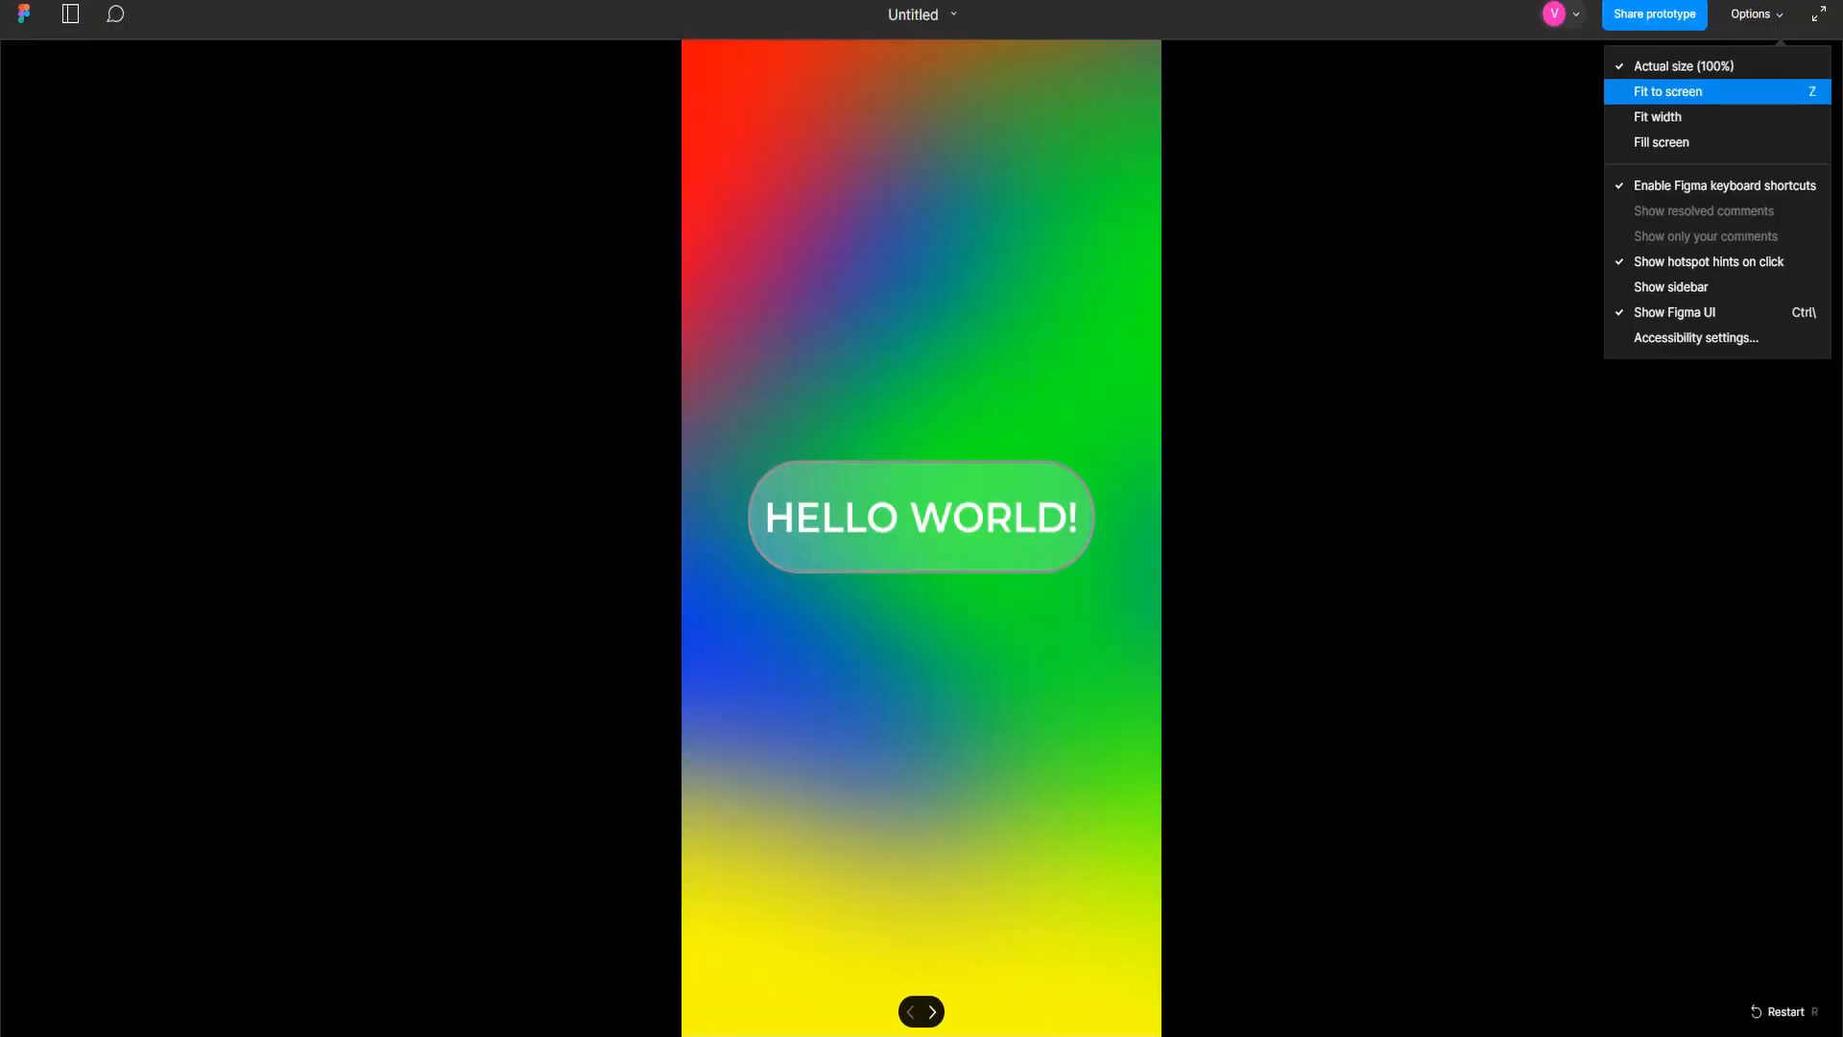
click(1670, 93)
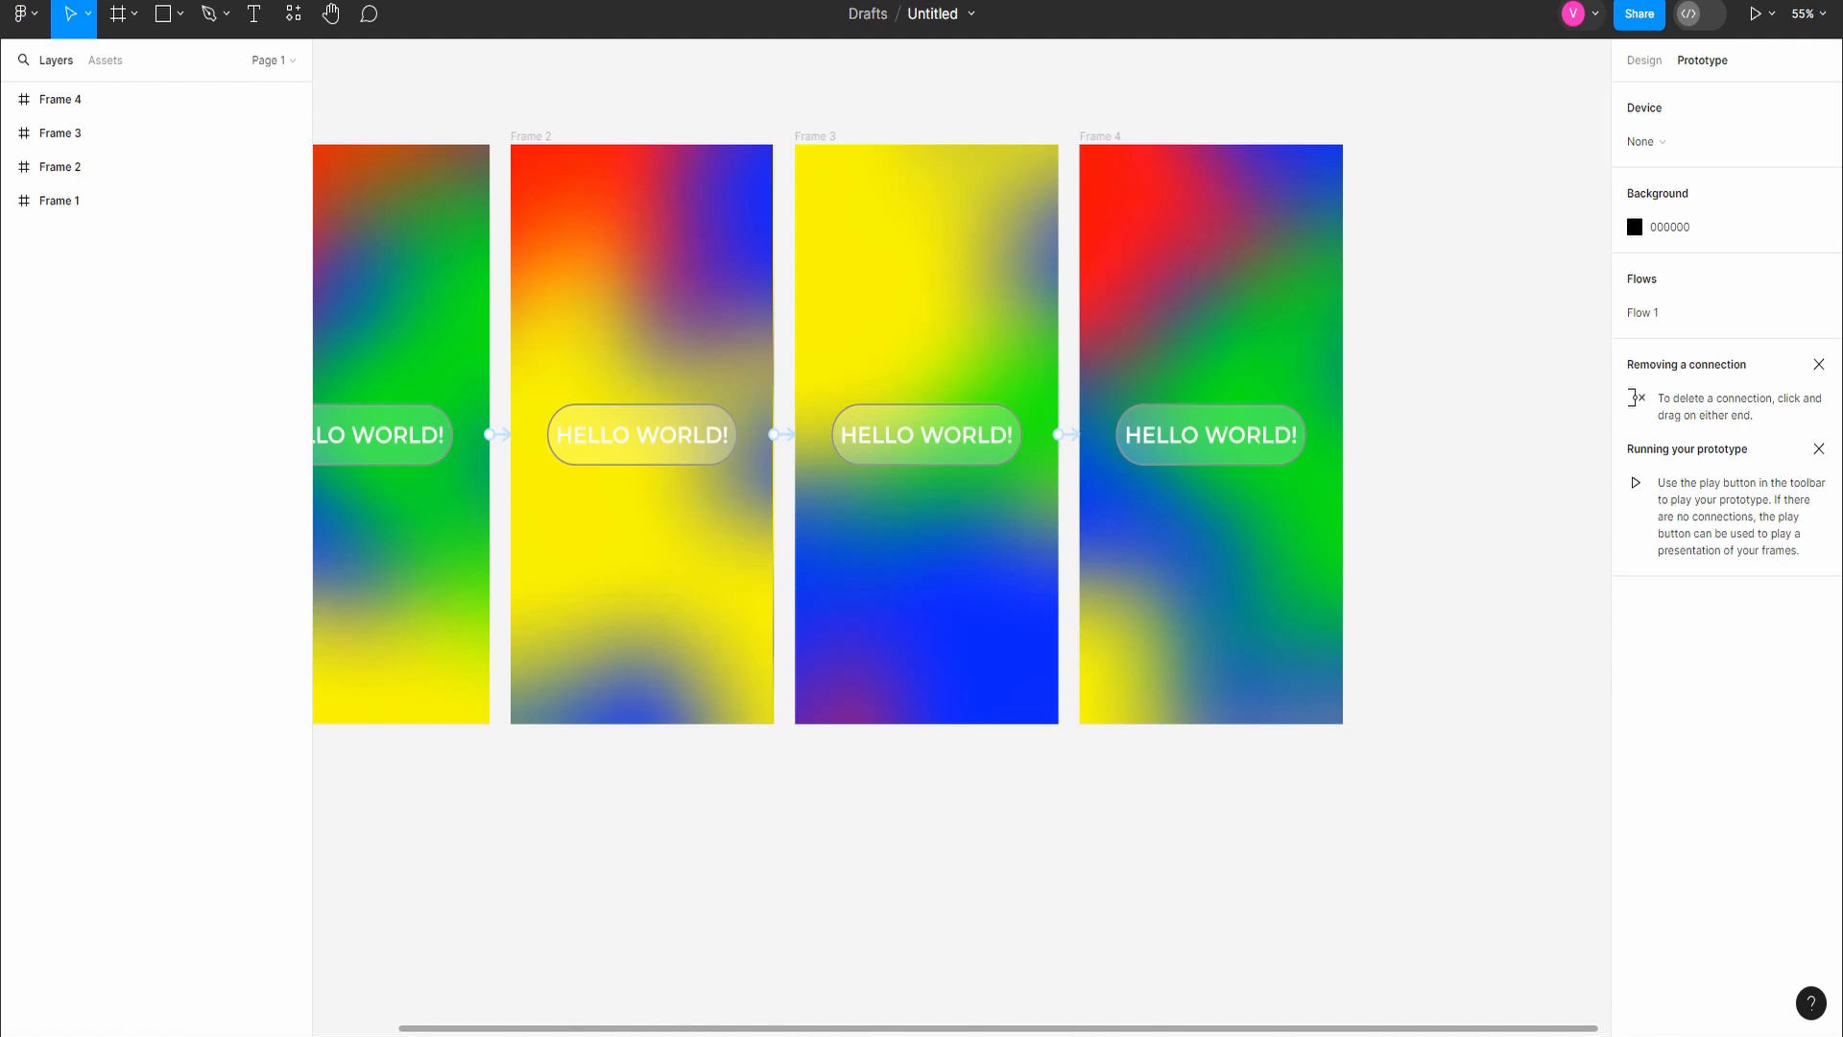
click(8, 200)
click(92, 267)
click(93, 301)
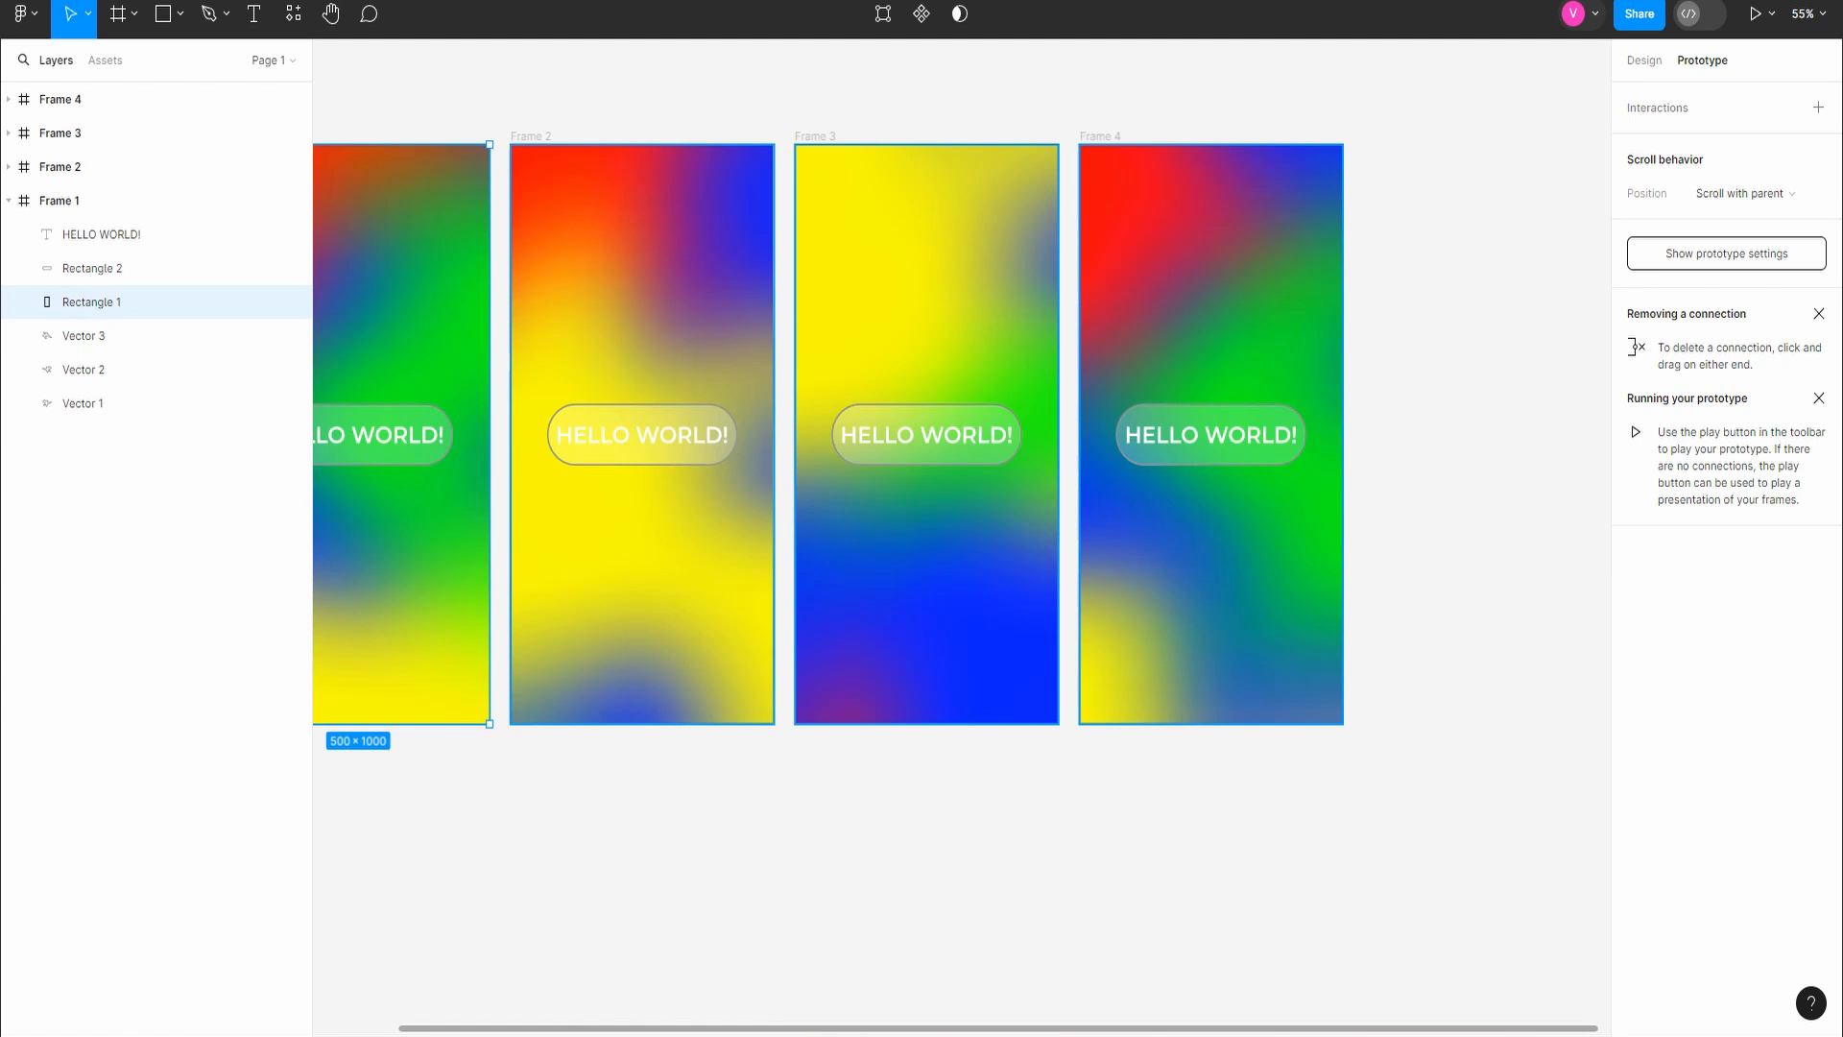
key(Escape)
click(8, 200)
scroll(961, 458, up, 1)
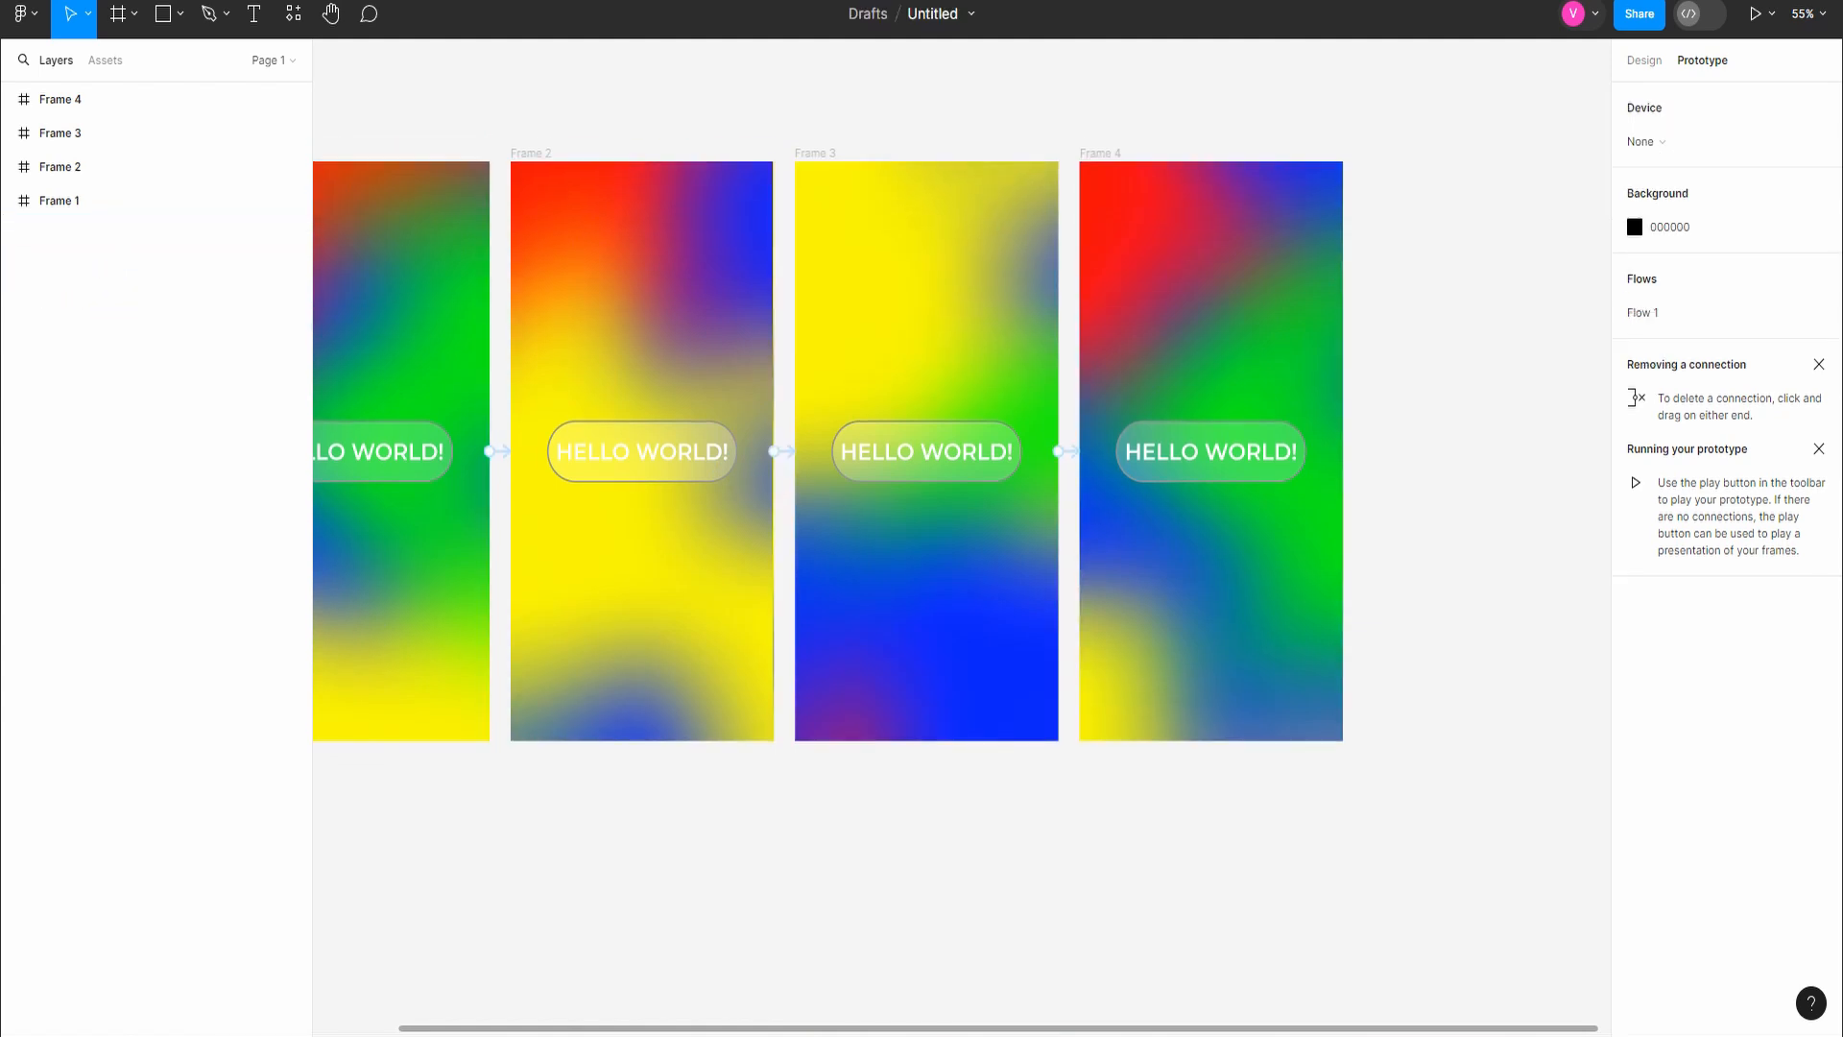
scroll(960, 457, left, 3)
key(alt+Tab)
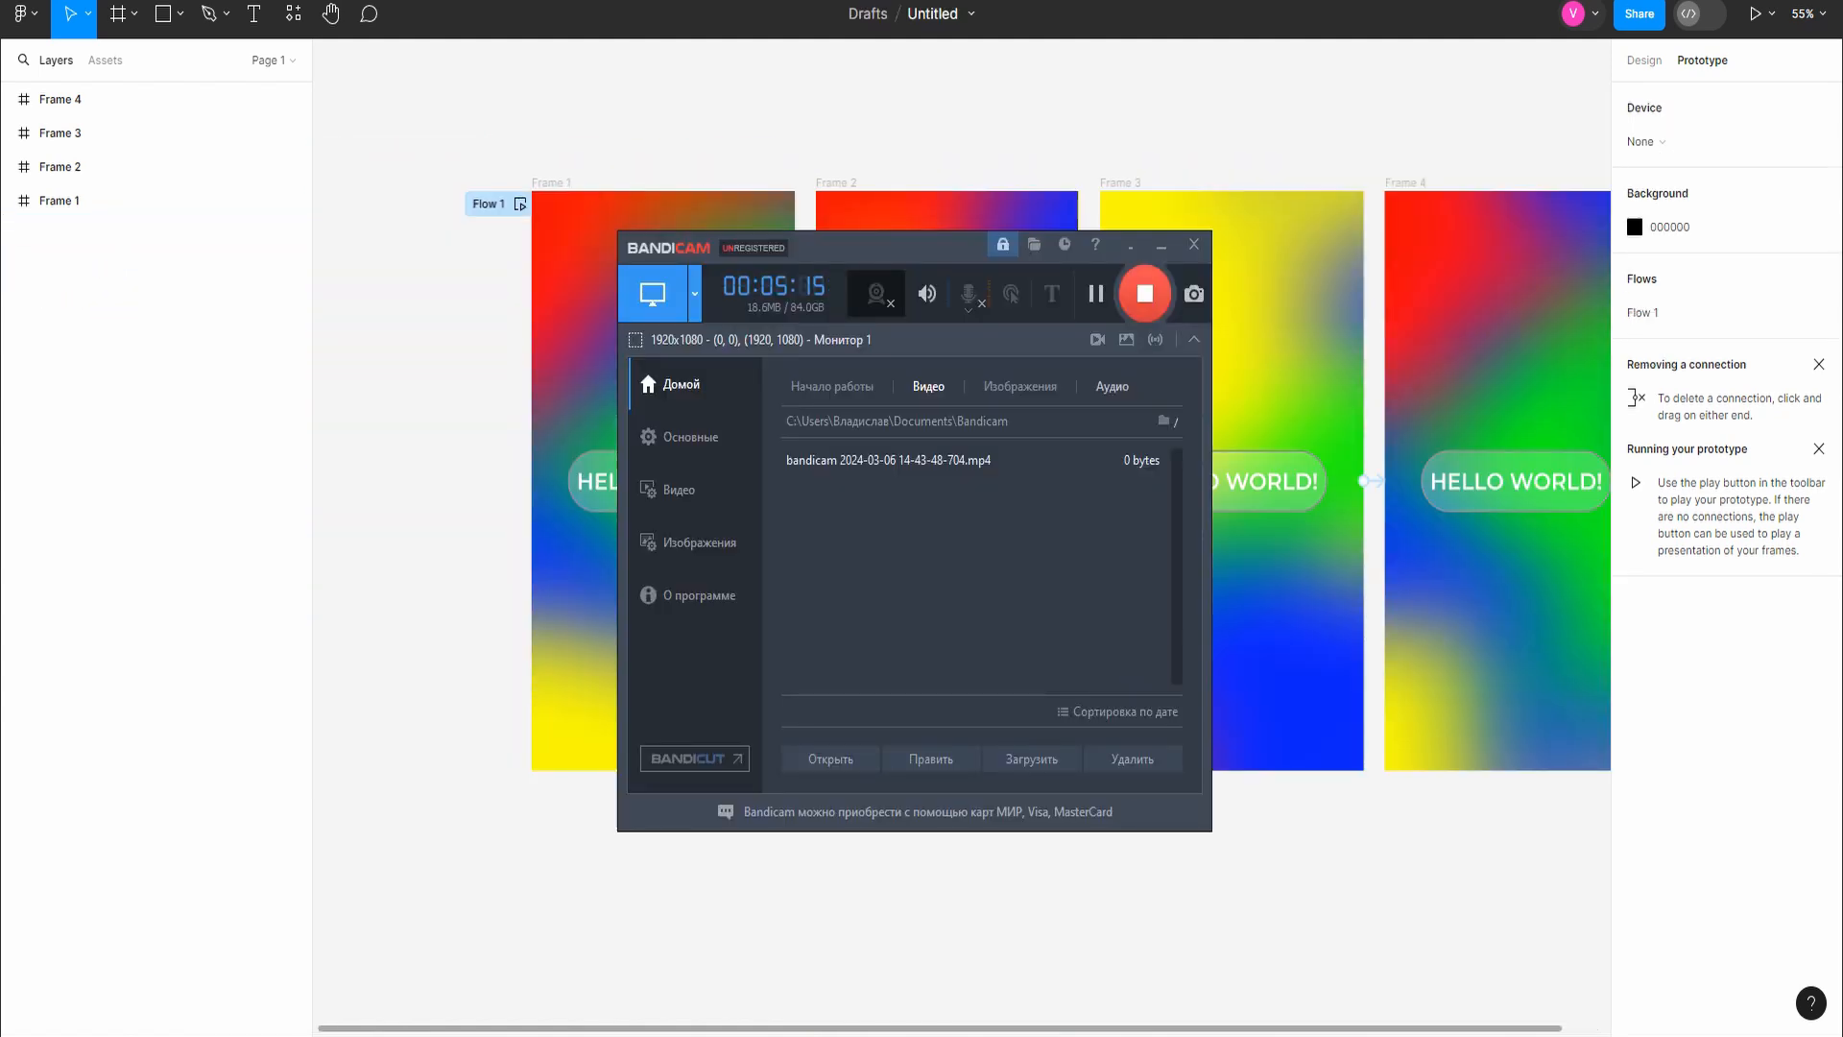
Step: Set the trigger of the Frame 2 to Frame 3 connection to After delay with an 800ms wait
click(60, 201)
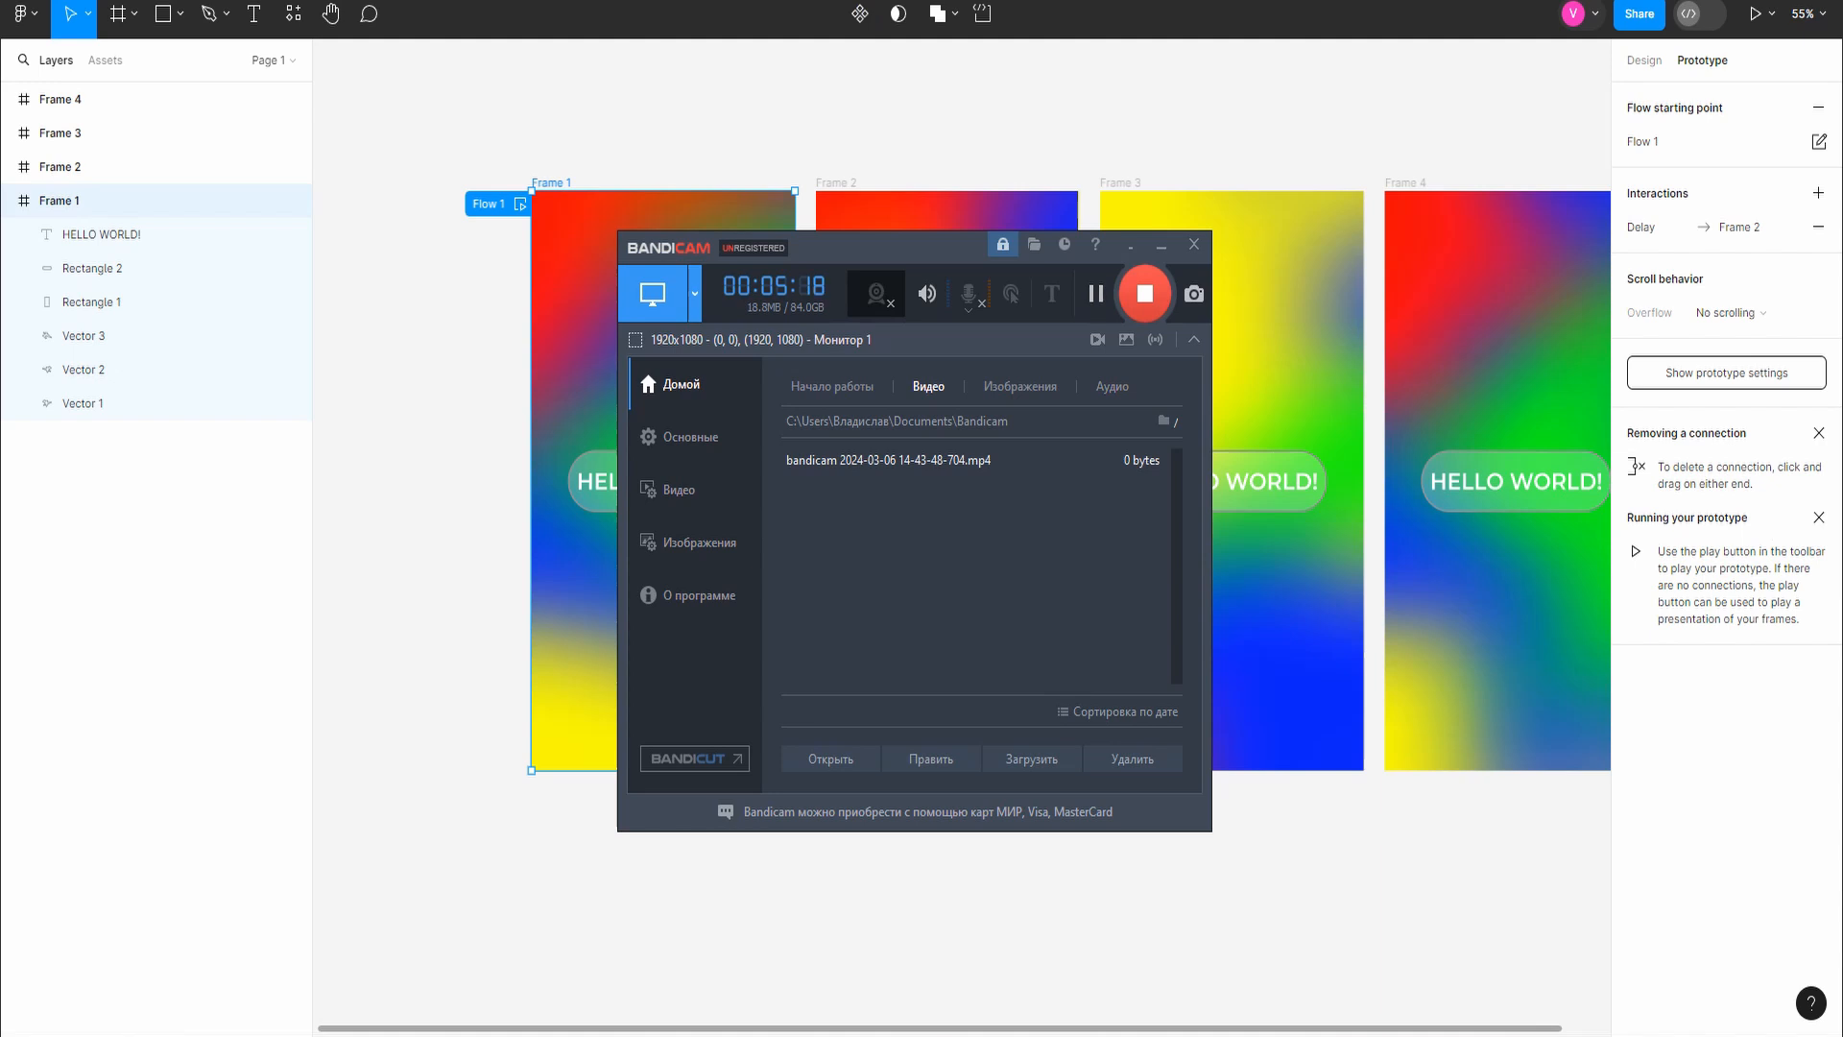
key(alt+Tab)
click(835, 183)
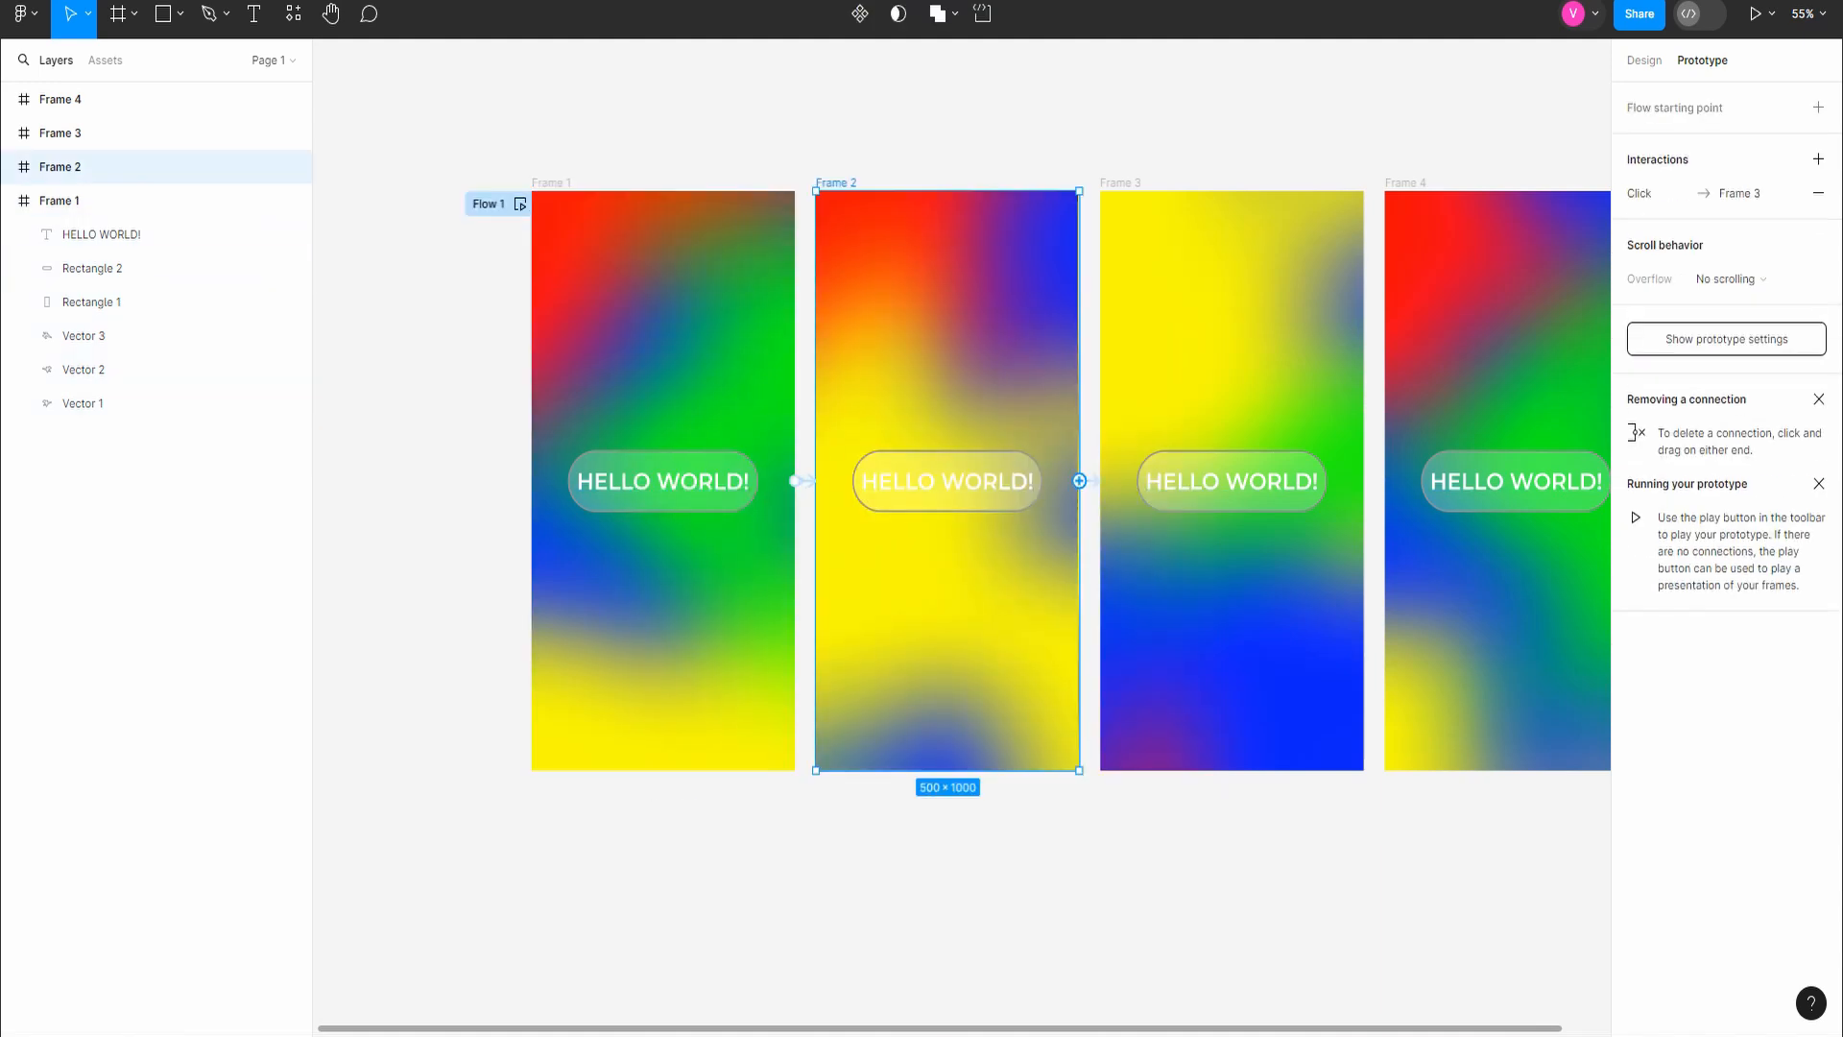
scroll(955, 495, right, 2)
scroll(955, 495, up, 3)
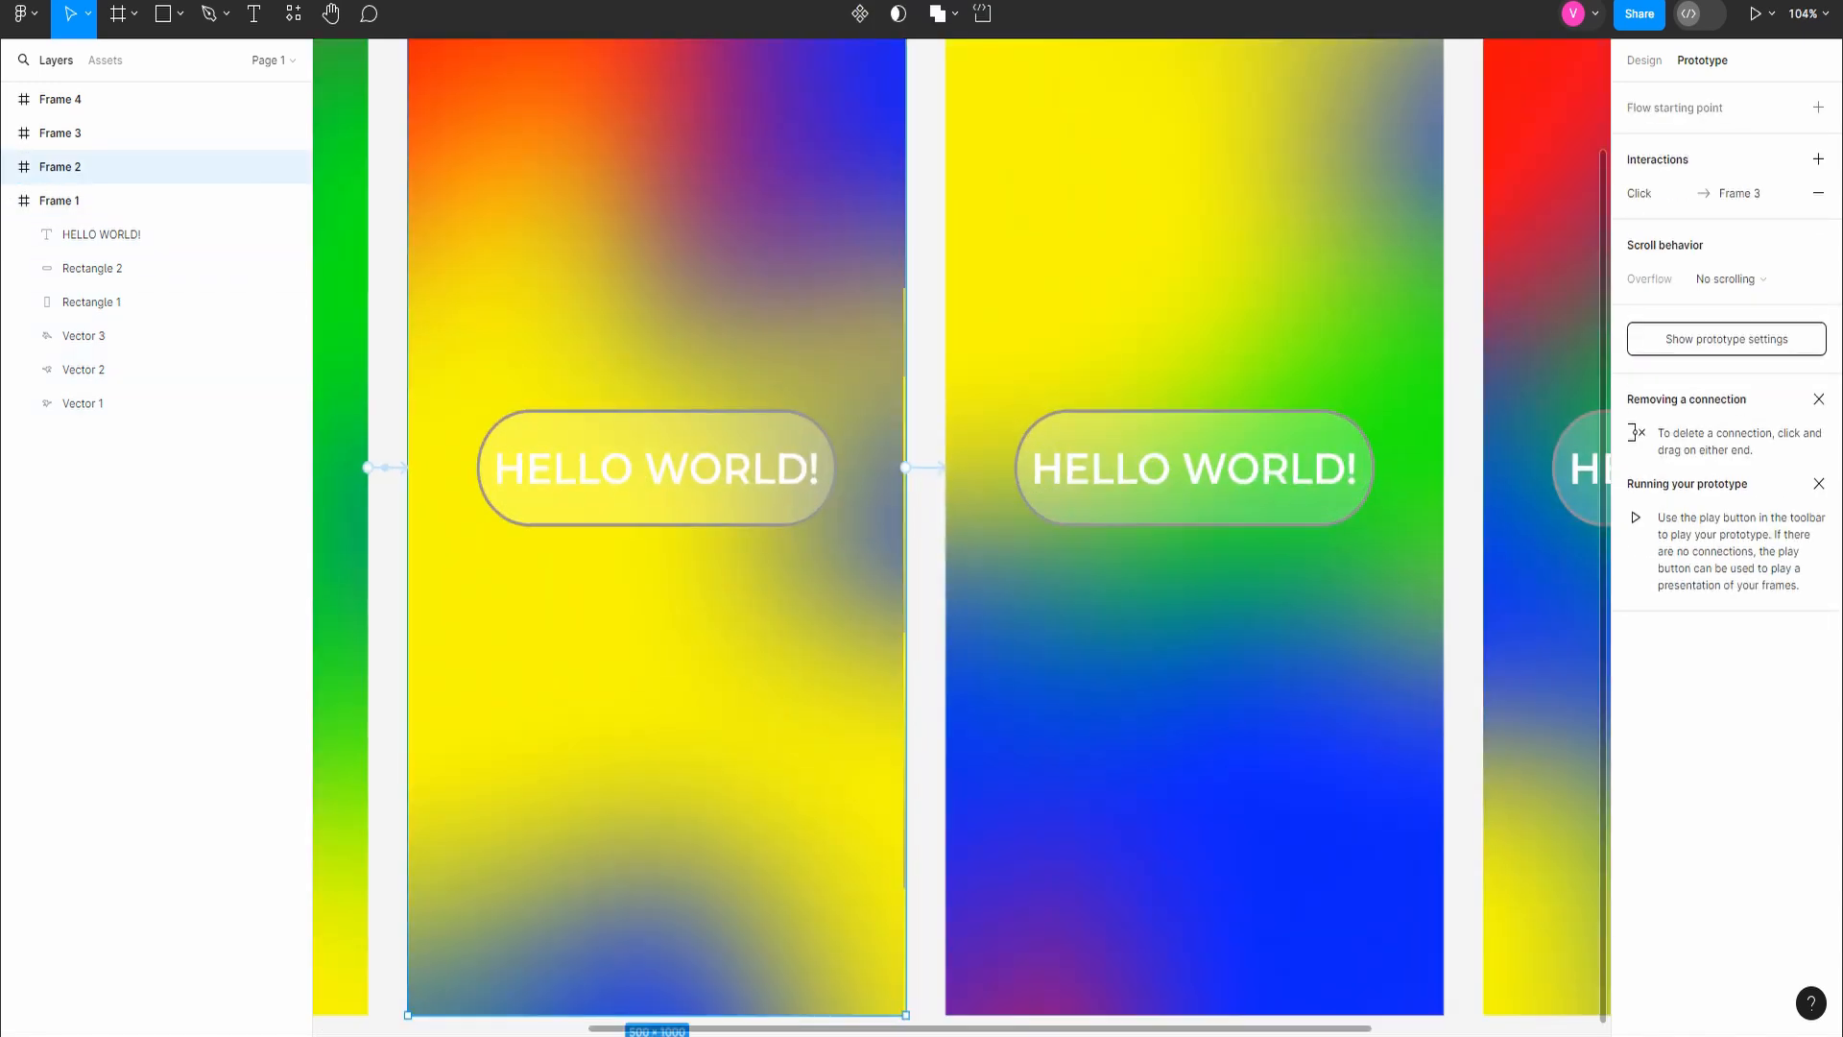
click(932, 468)
click(856, 521)
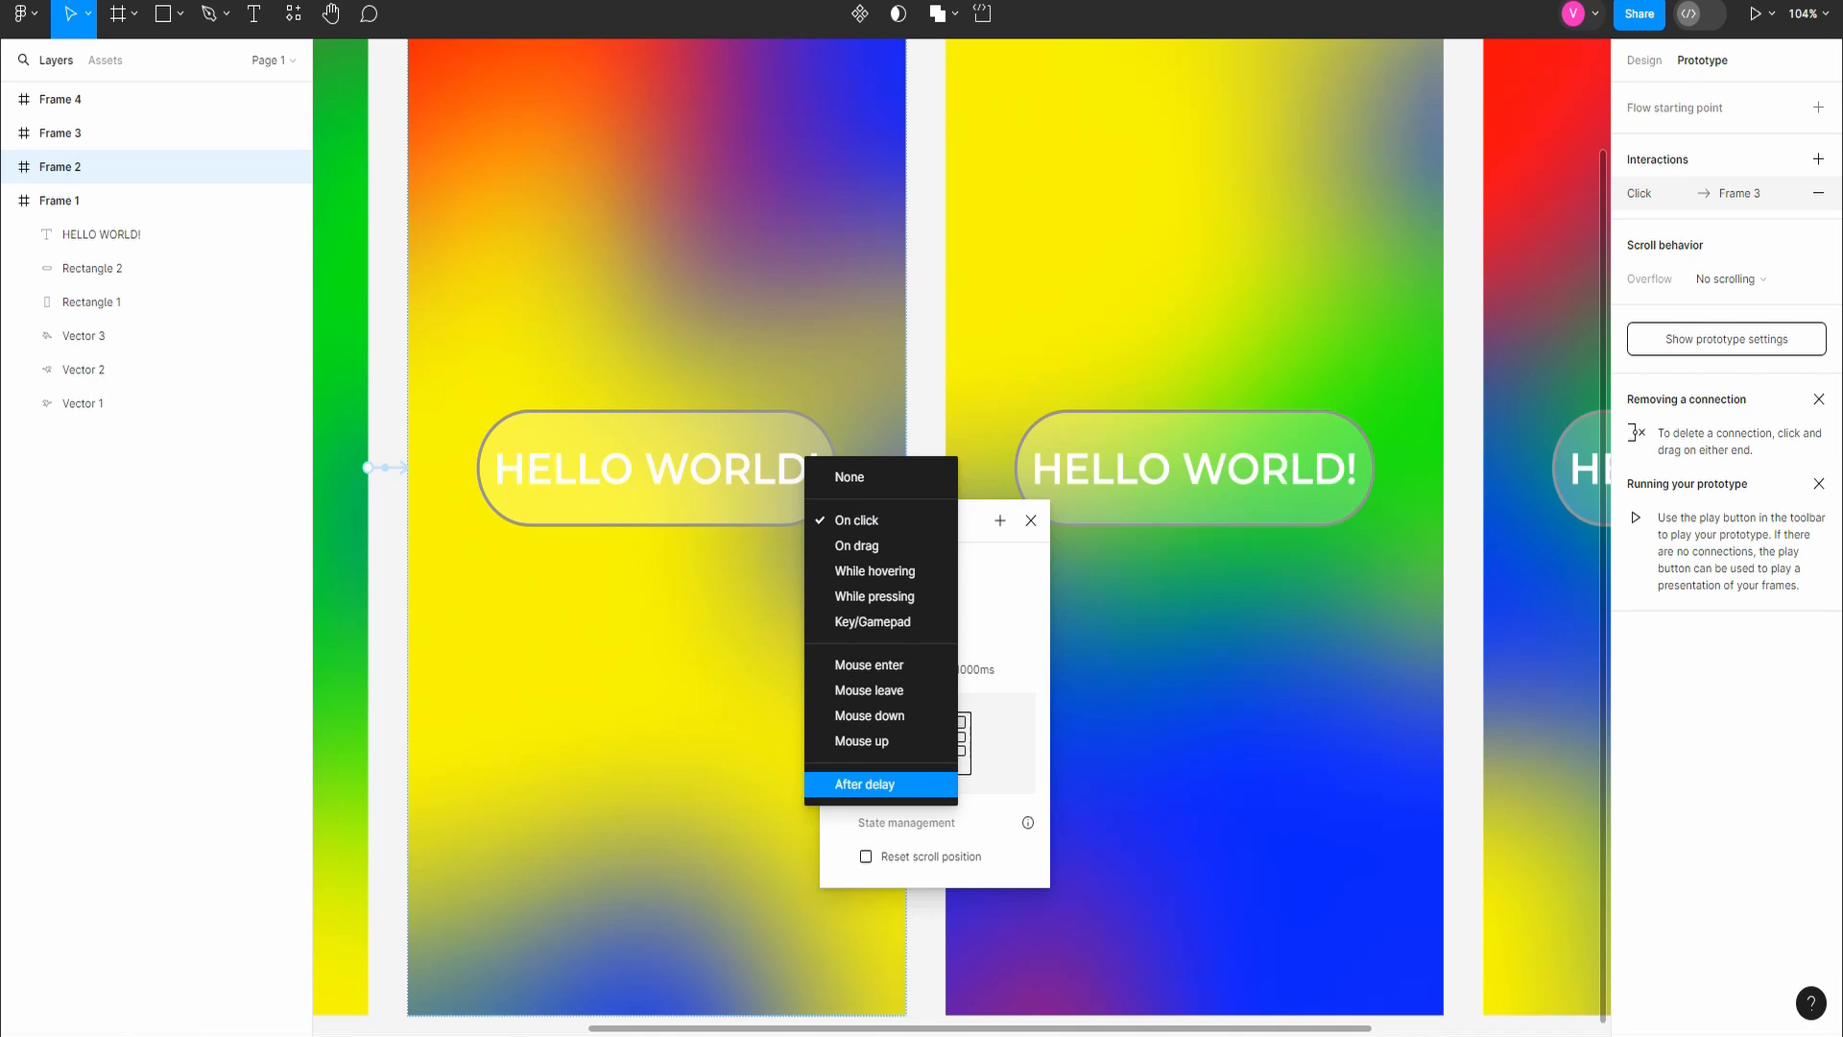
click(864, 784)
scroll(961, 526, down, 1)
click(1030, 503)
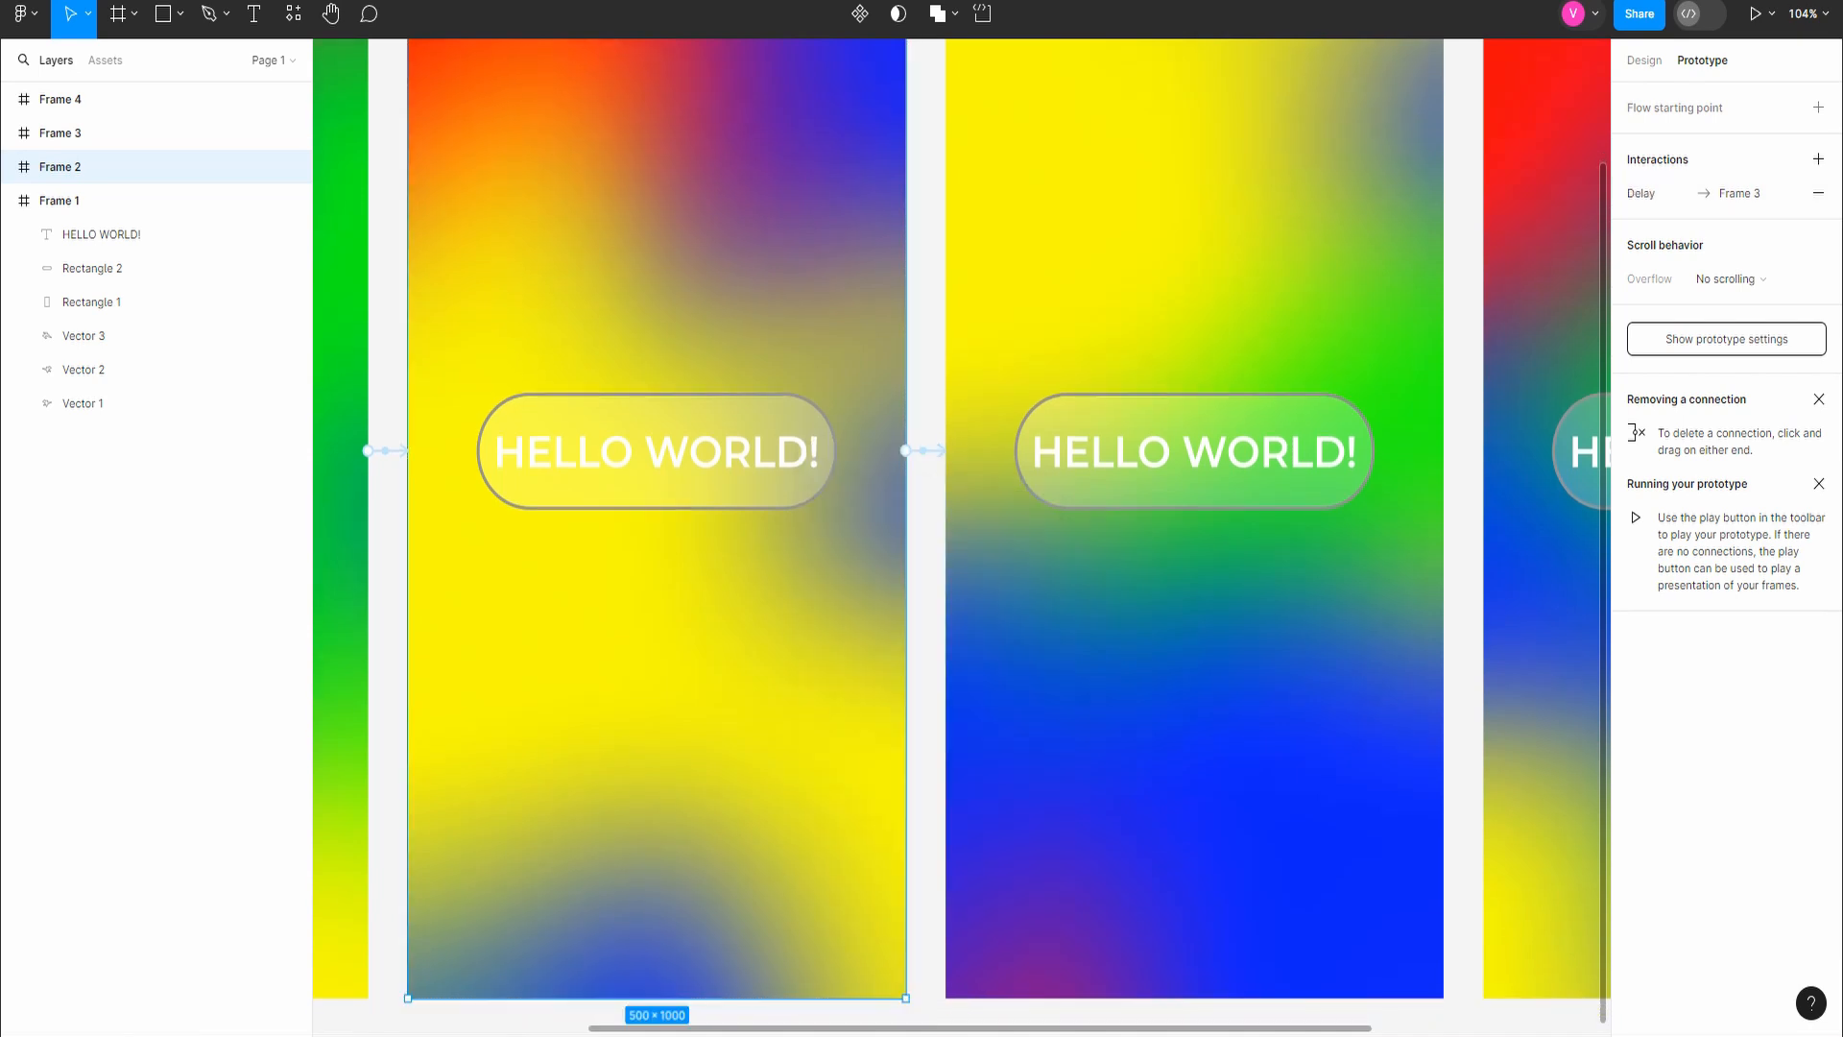
Step: Set the Frame 3 to Frame 4 connection to start After delay, using an 800ms wait
scroll(1002, 619, right, 4)
scroll(1002, 619, down, 3)
click(156, 132)
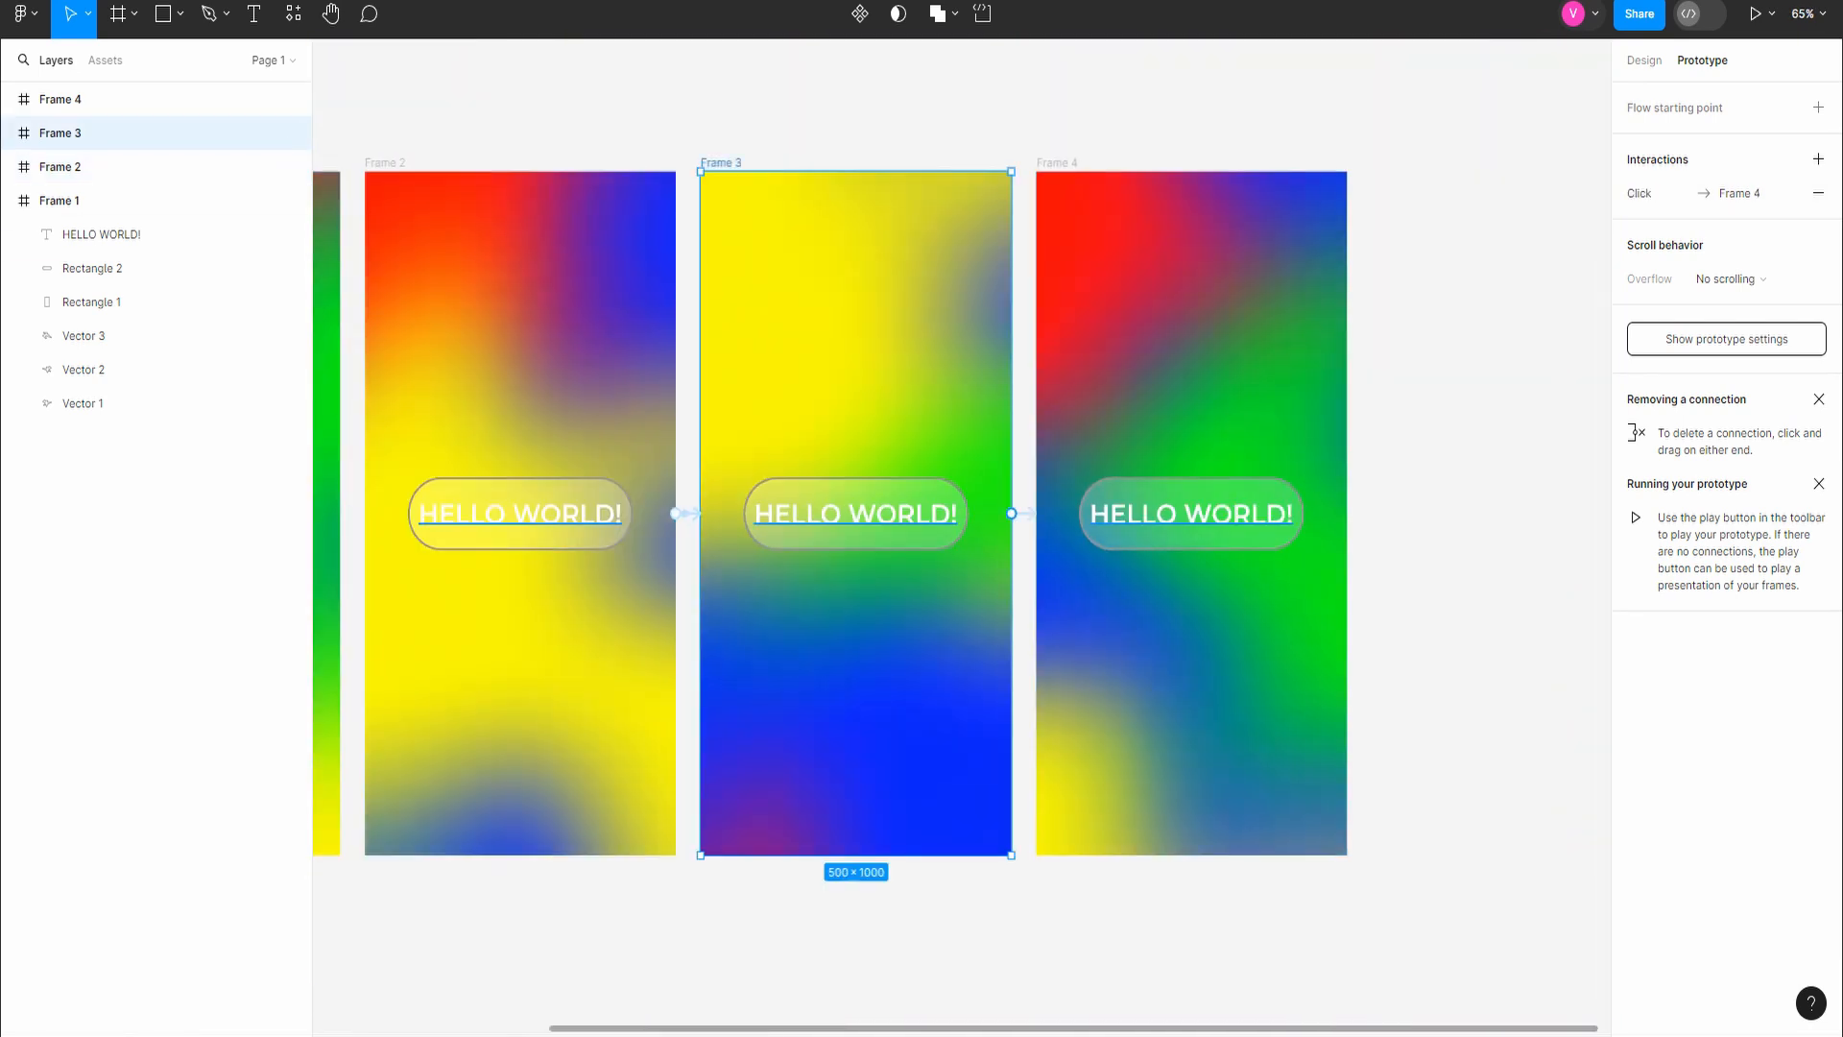
click(1023, 513)
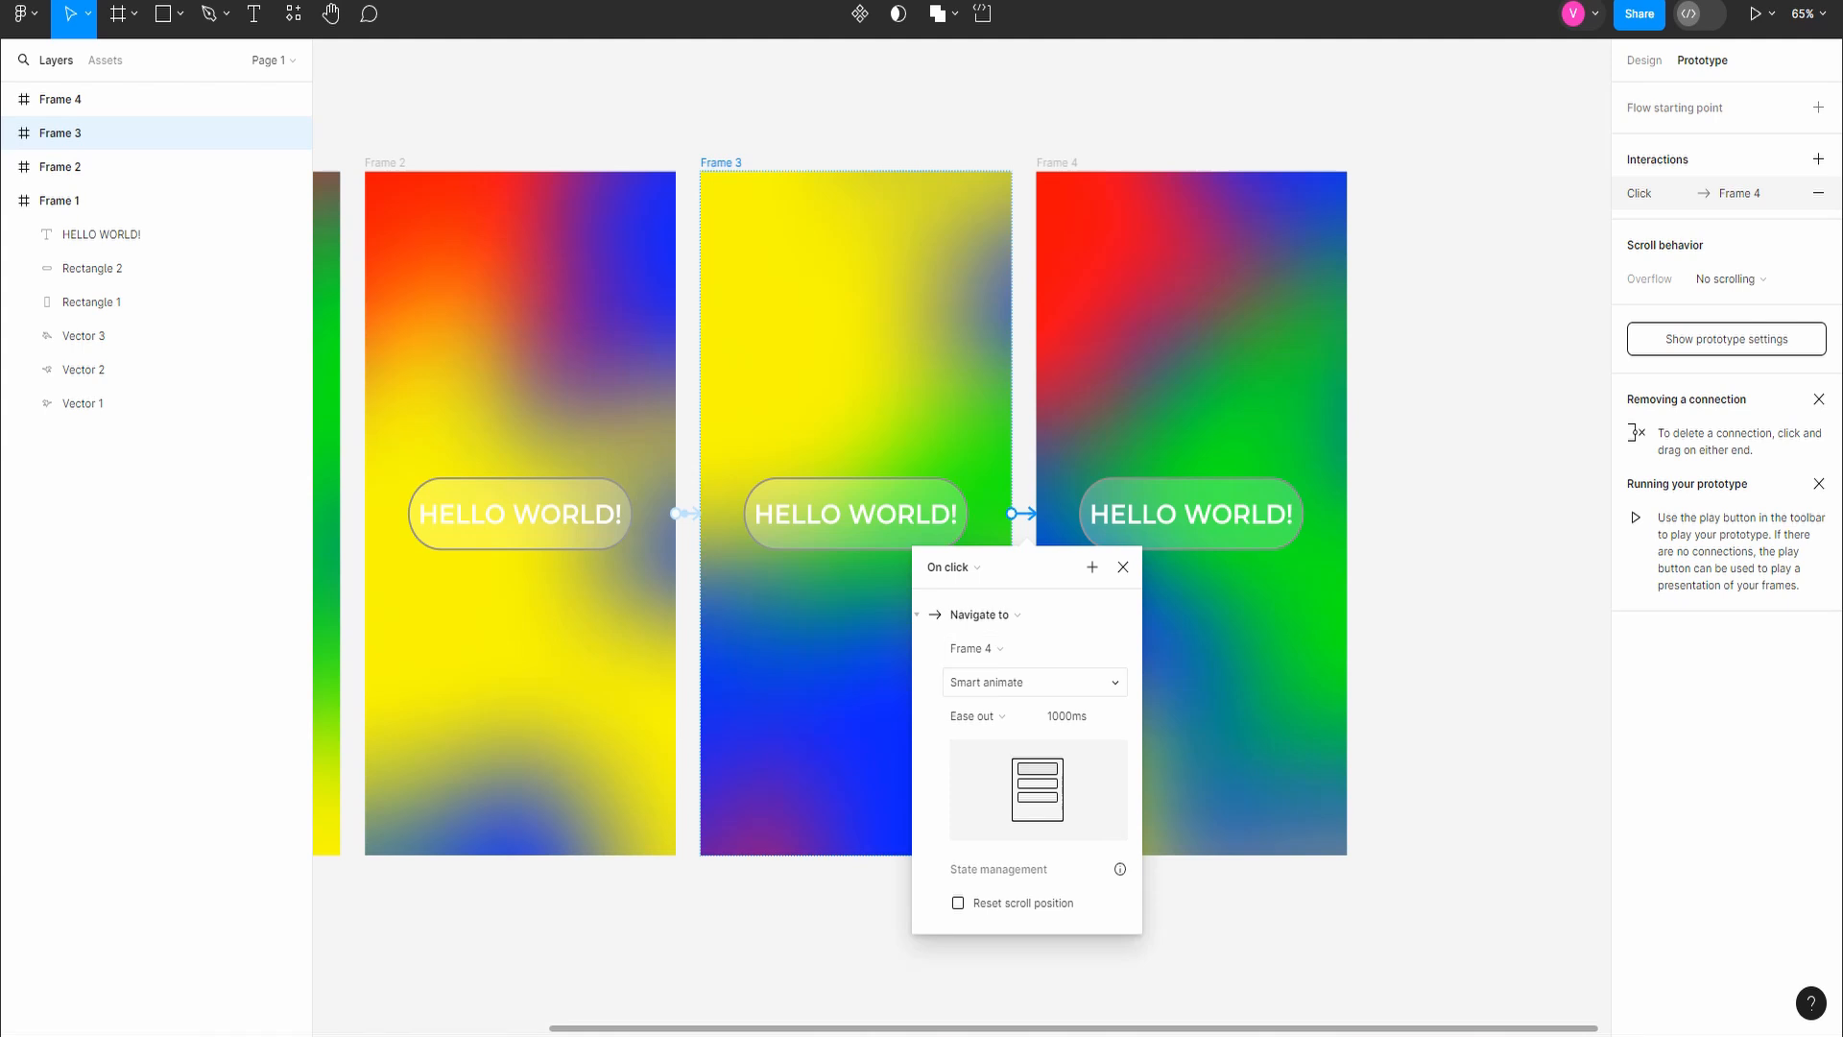
click(950, 566)
click(957, 830)
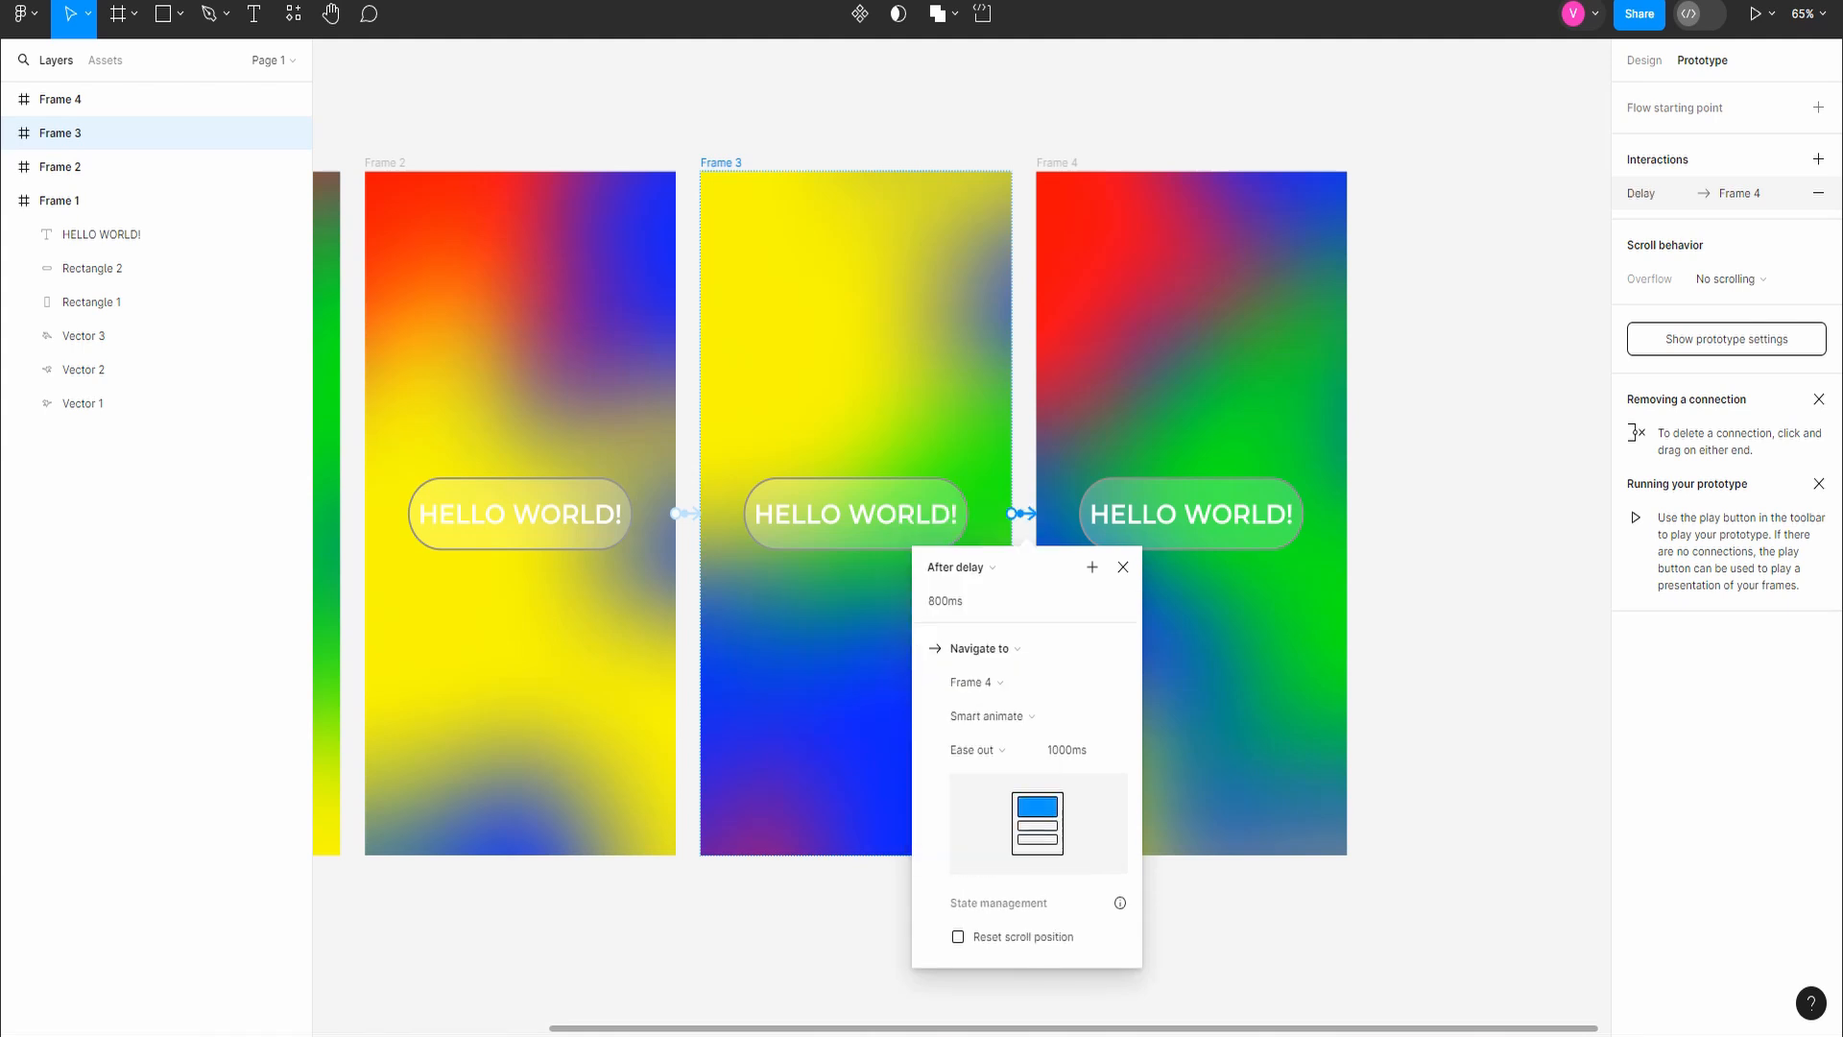
key(Escape)
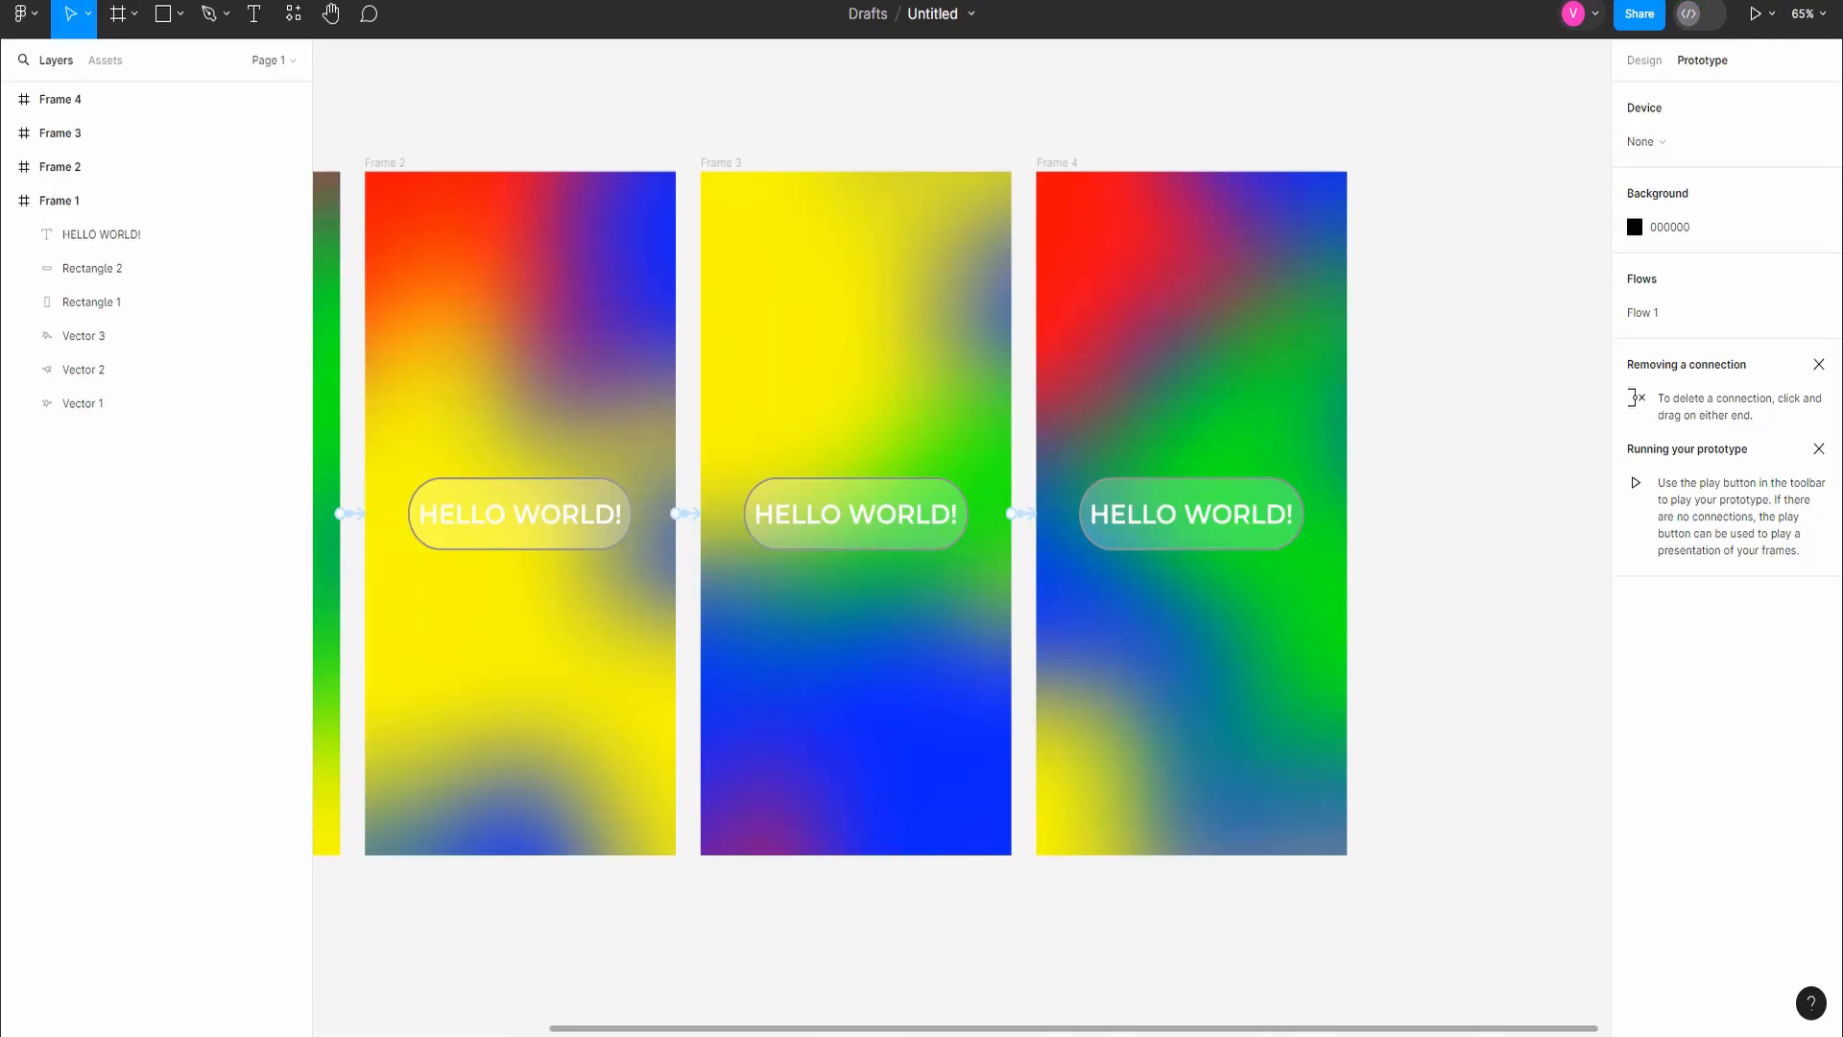
Step: Check the interaction settings of the Frame 2 to Frame 3 connection and close them
click(687, 514)
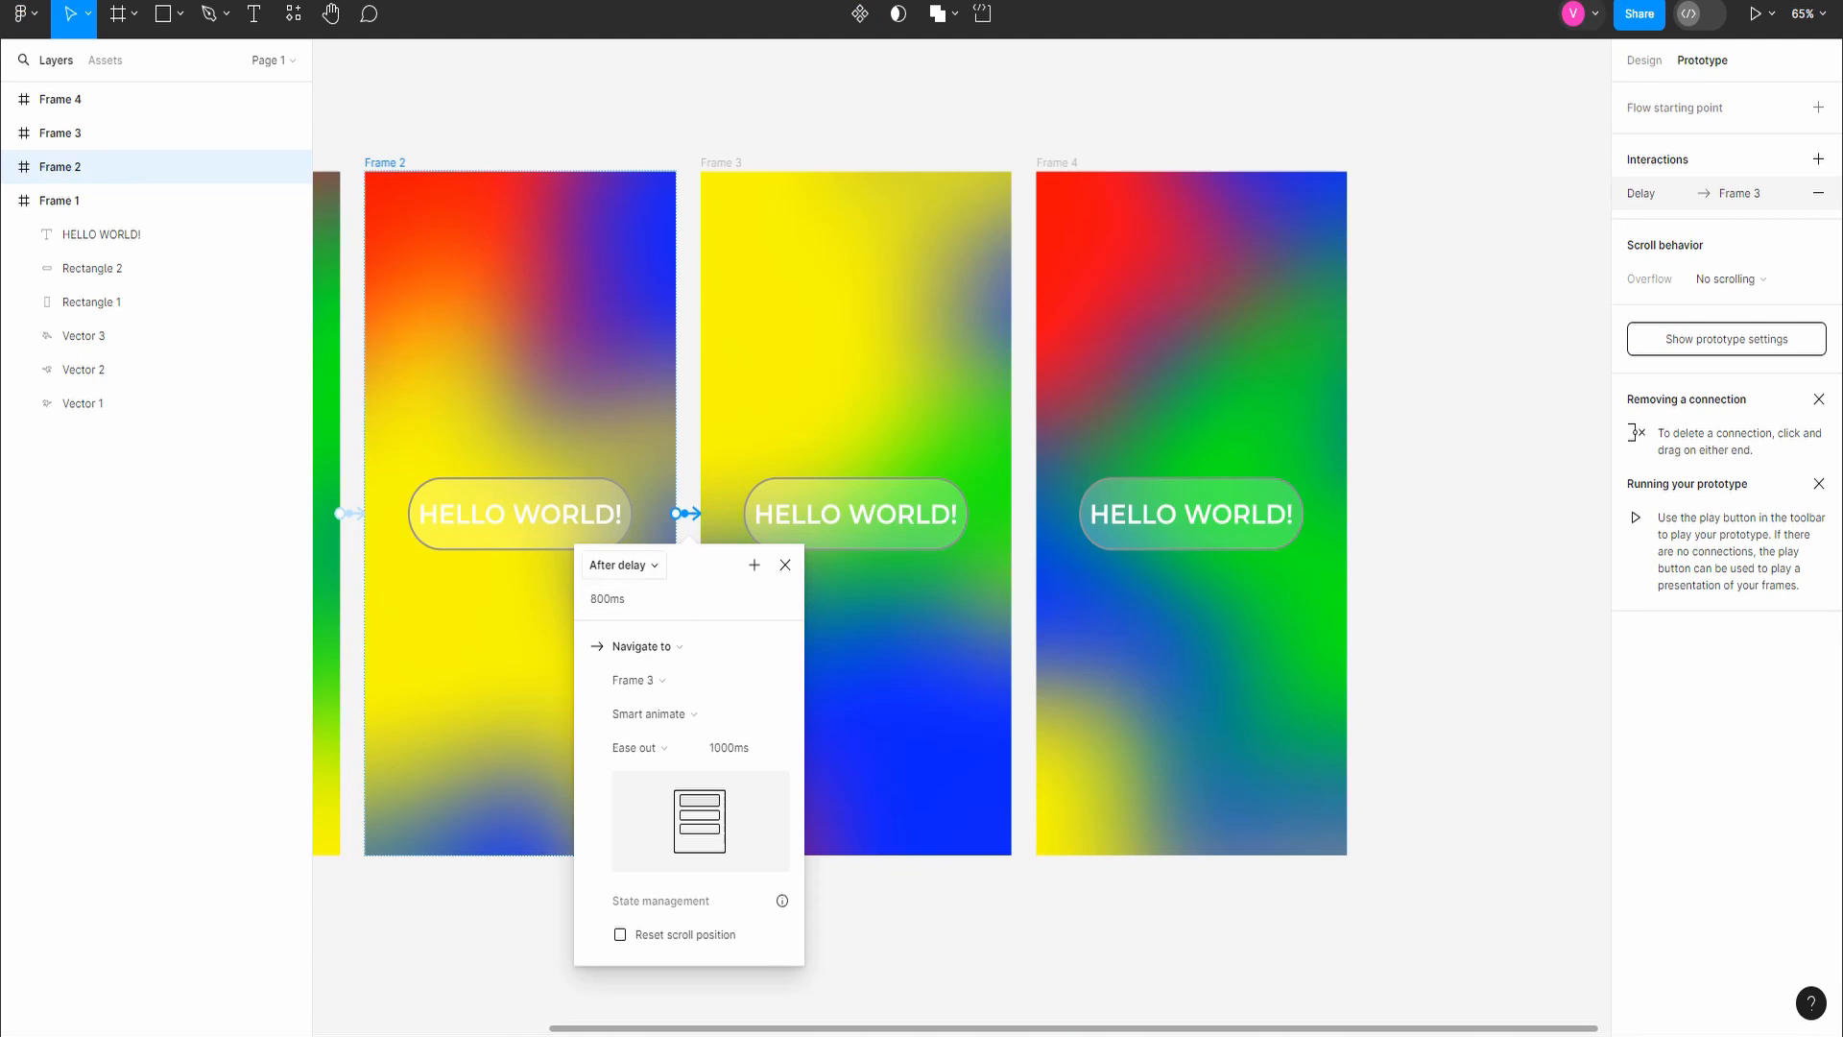
key(Escape)
key(Escape)
Step: Open the inline preview of Flow 1 starting from Frame 1
scroll(492, 850, up, 3)
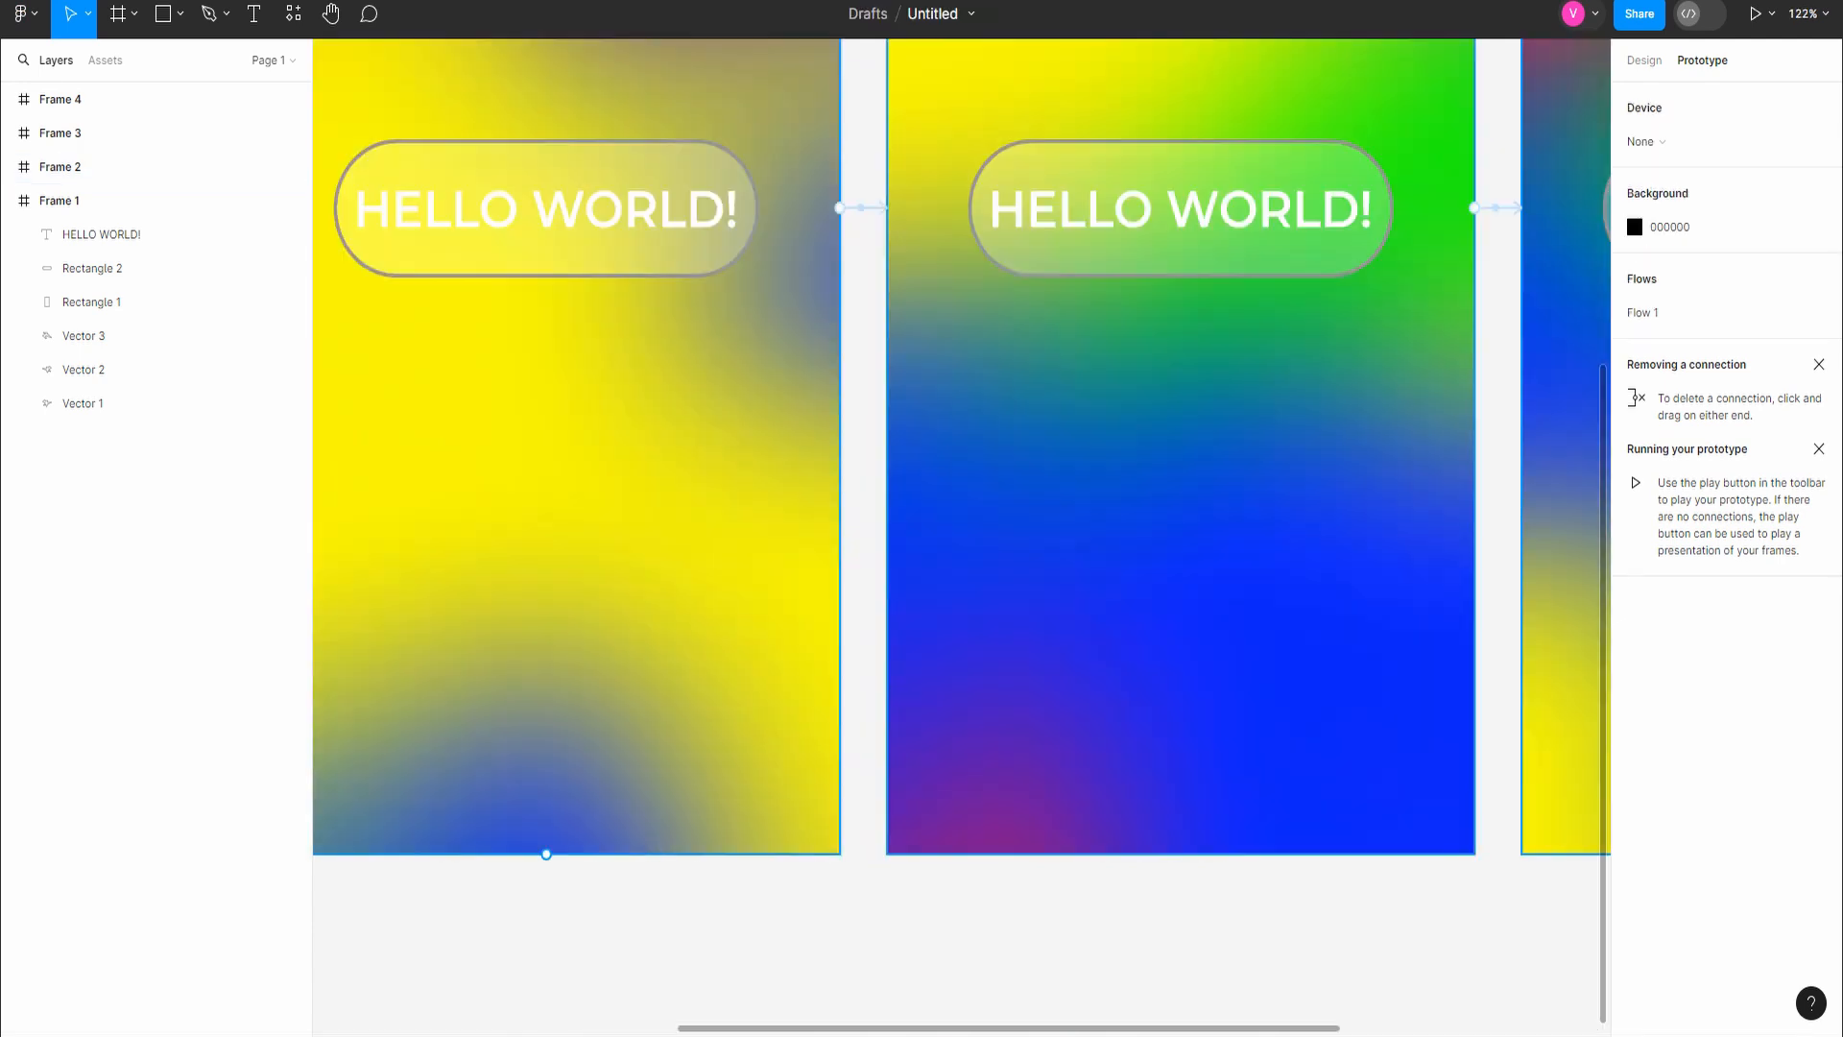
scroll(492, 850, down, 4)
scroll(492, 849, left, 4)
click(692, 358)
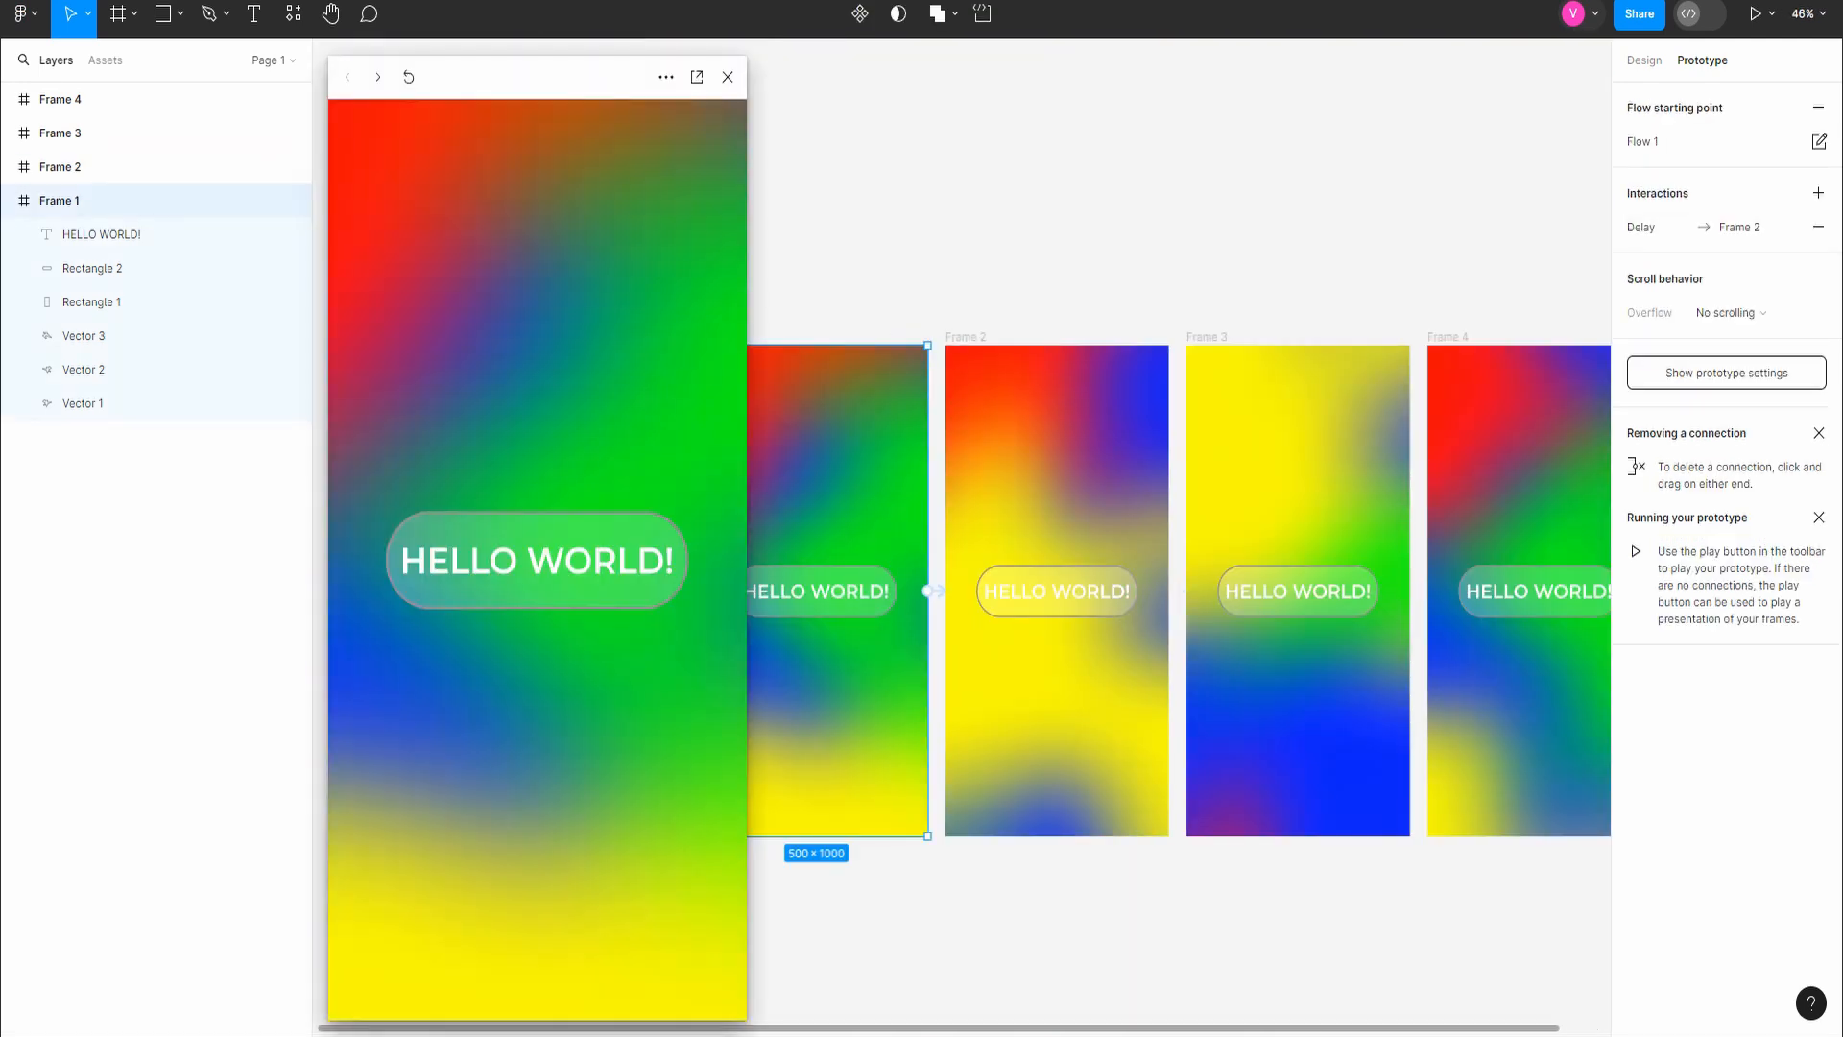